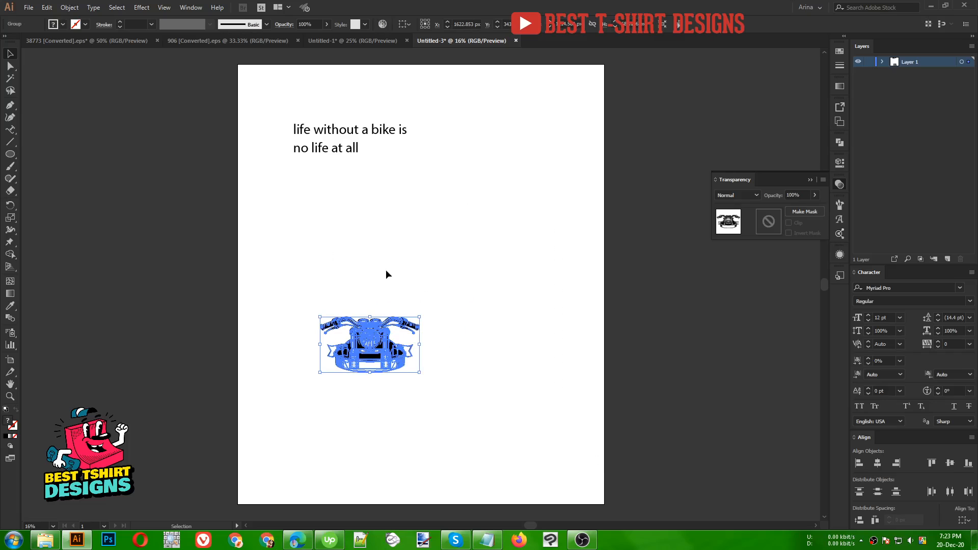
{"action": "left_click", "coordinate": [365, 272]}
{"action": "left_click_drag", "start_coordinate": [286, 258], "coordinate": [519, 427]}
{"action": "left_click", "coordinate": [463, 402]}
{"action": "left_click_drag", "start_coordinate": [465, 405], "coordinate": [286, 267]}
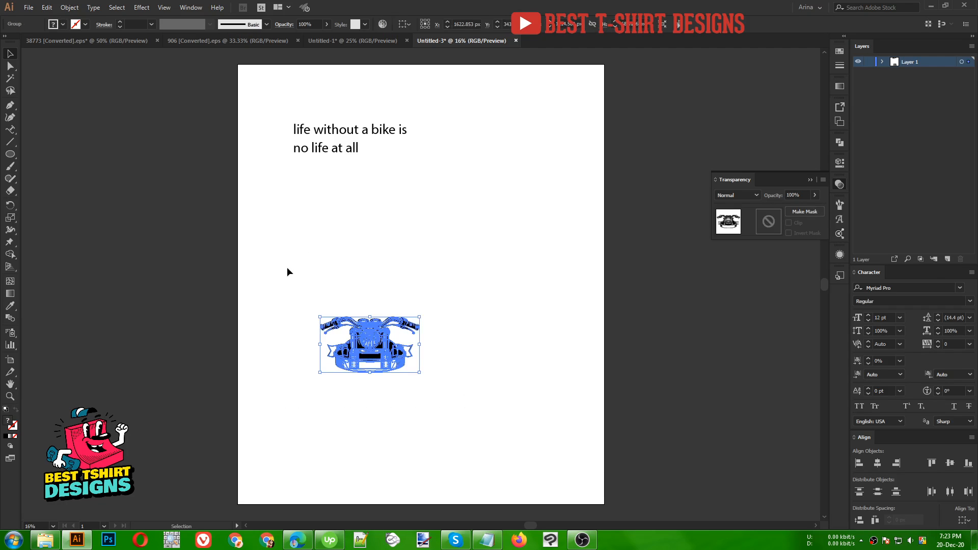
{"action": "left_click", "coordinate": [385, 247]}
{"action": "scroll", "coordinate": [350, 372], "scroll_direction": "up", "scroll_amount": 1}
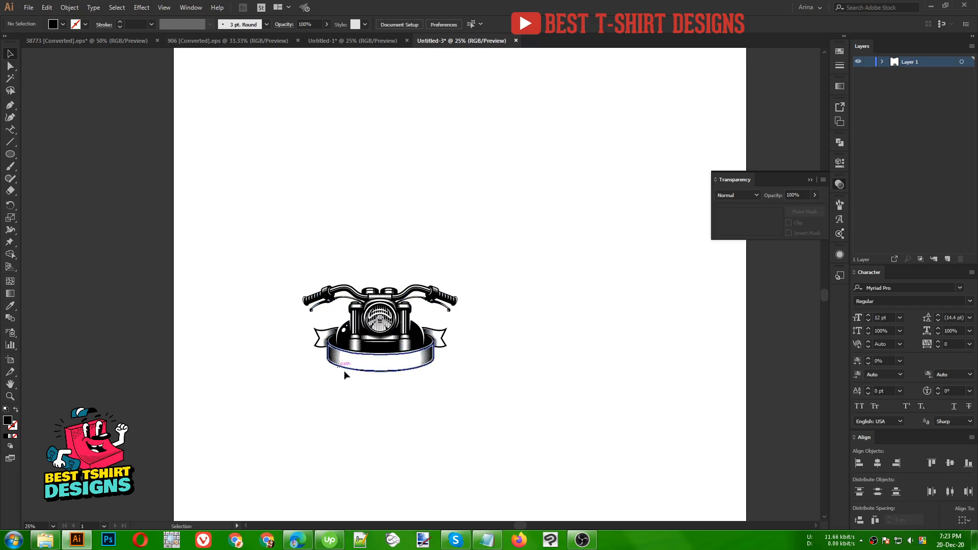
{"action": "scroll", "coordinate": [356, 338], "scroll_direction": "down", "scroll_amount": 1}
{"action": "scroll", "coordinate": [479, 305], "scroll_direction": "up", "scroll_amount": 1}
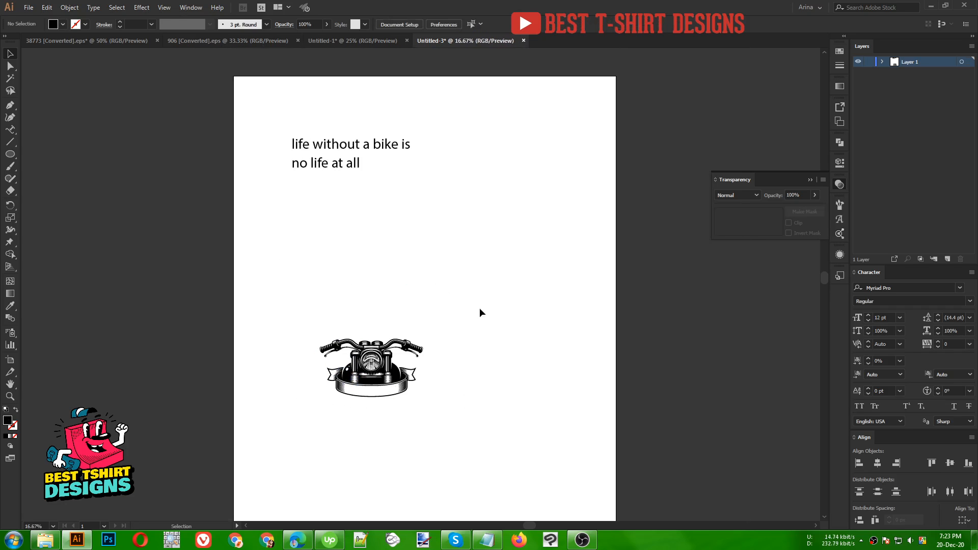
Step: Move the motorcycle illustration to the horizontal centre of the artboard, below the quote text
{"action": "left_click_drag", "start_coordinate": [262, 120], "coordinate": [375, 221]}
{"action": "left_click_drag", "start_coordinate": [378, 360], "coordinate": [431, 316]}
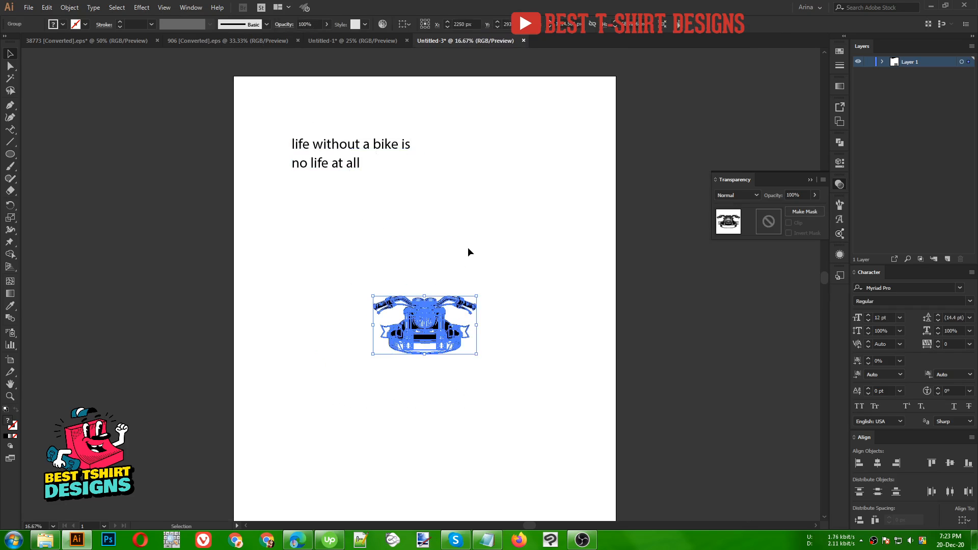
{"action": "left_click", "coordinate": [323, 299]}
Step: Undo the last change in 38773 [Converted].eps, pull the motorcycle artwork out of the badge, and return to Untitled-3
{"action": "left_click", "coordinate": [80, 42]}
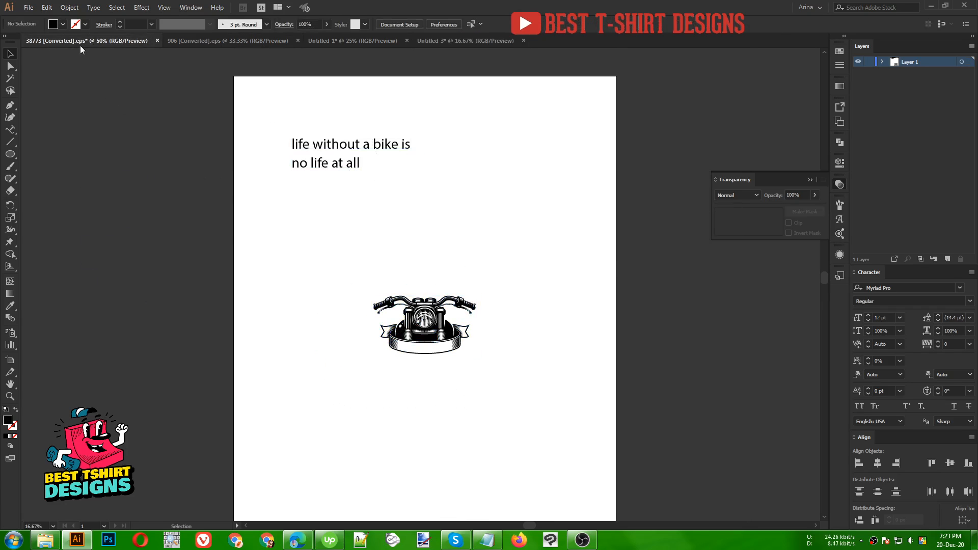
{"action": "key", "text": "ctrl+z"}
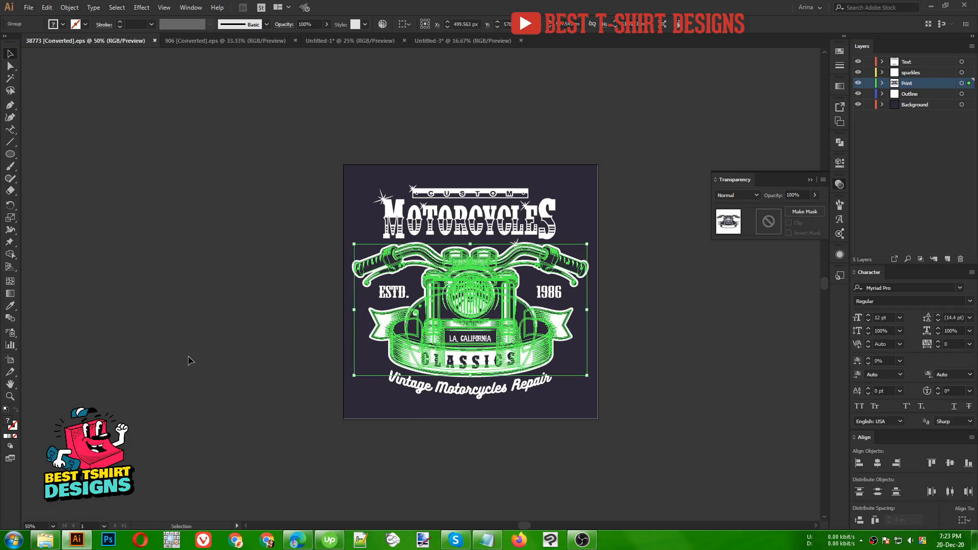
{"action": "left_click", "coordinate": [280, 365]}
{"action": "left_click_drag", "start_coordinate": [472, 285], "coordinate": [224, 246]}
{"action": "left_click", "coordinate": [433, 42]}
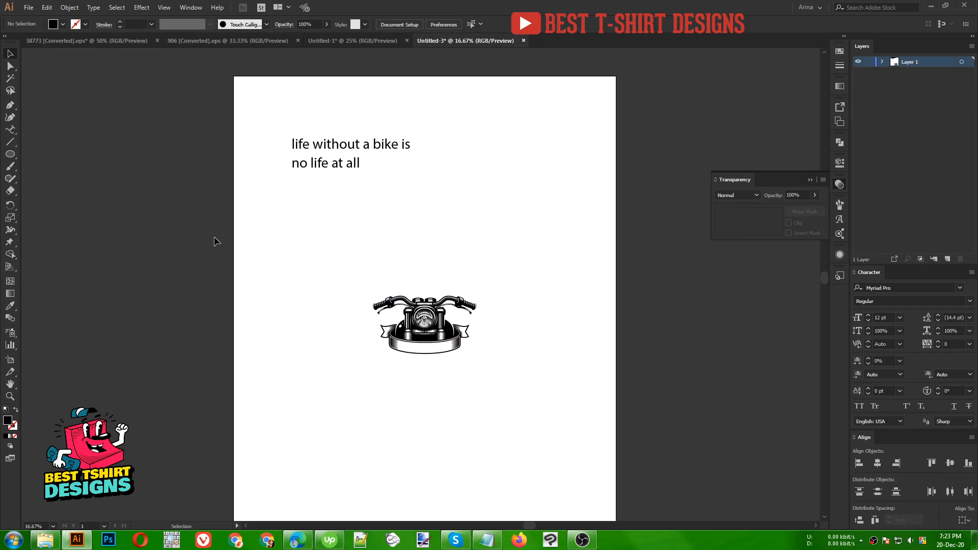
Step: Move the motorcycle illustration to the lower-left area of the artboard
{"action": "left_click_drag", "start_coordinate": [356, 247], "coordinate": [552, 415]}
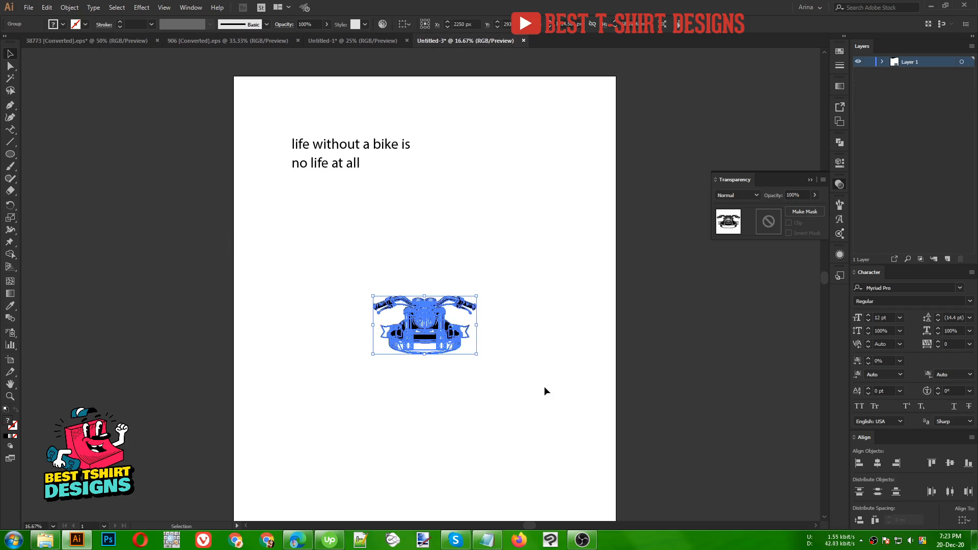
{"action": "left_click", "coordinate": [511, 361]}
{"action": "left_click_drag", "start_coordinate": [397, 347], "coordinate": [307, 405]}
{"action": "left_click", "coordinate": [473, 366]}
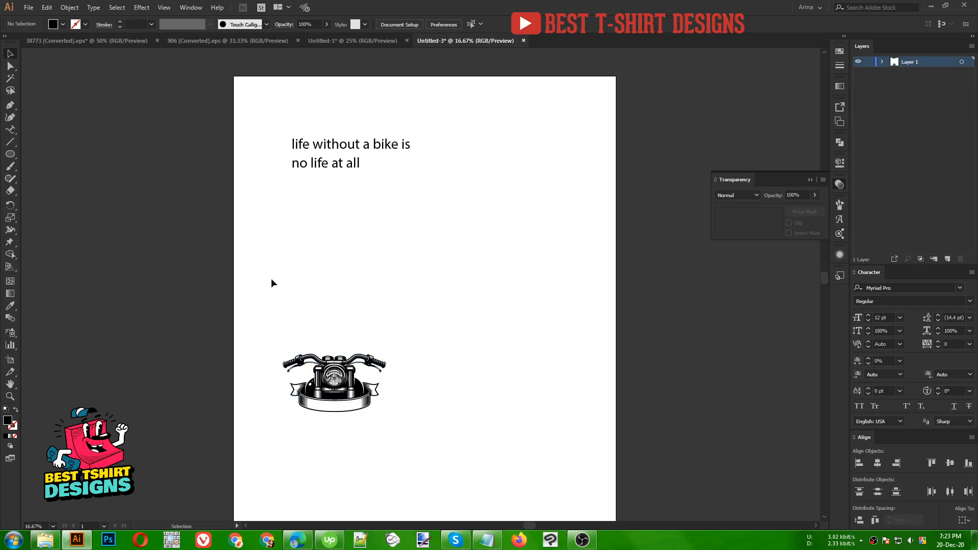
{"action": "left_click_drag", "start_coordinate": [295, 308], "coordinate": [473, 427]}
{"action": "left_click", "coordinate": [419, 301]}
{"action": "scroll", "coordinate": [317, 427], "scroll_direction": "up", "scroll_amount": 4}
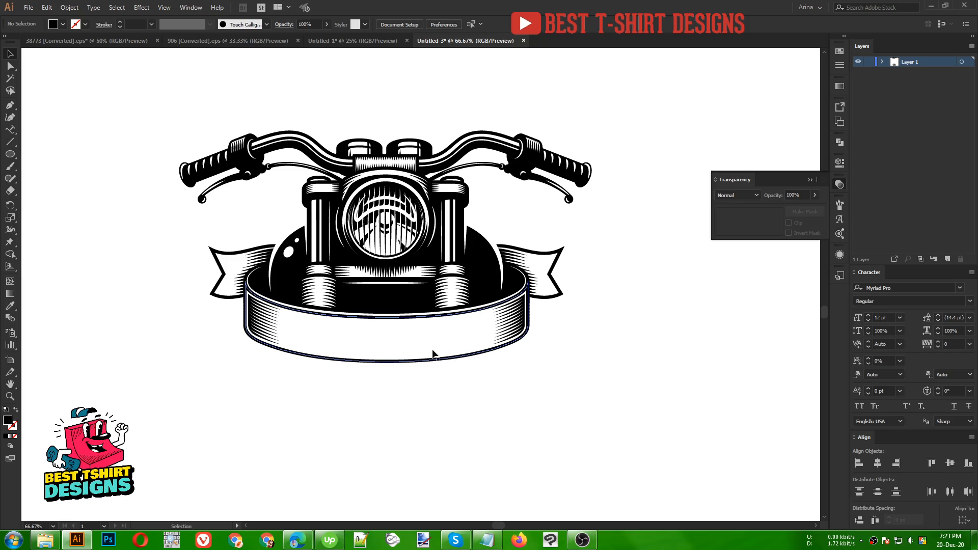
{"action": "scroll", "coordinate": [297, 344], "scroll_direction": "down", "scroll_amount": 3}
{"action": "scroll", "coordinate": [312, 350], "scroll_direction": "down", "scroll_amount": 1}
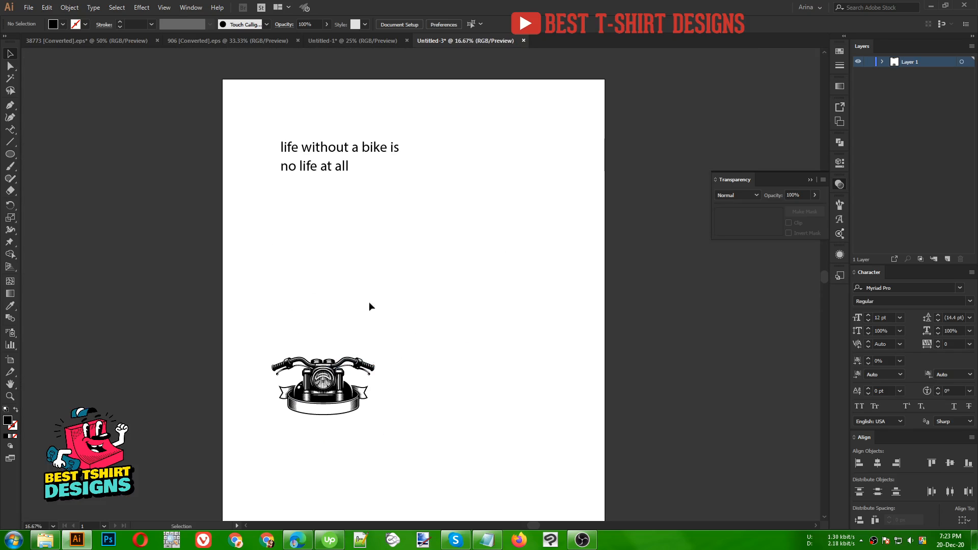
Step: Draw a tall rounded rectangle about 1692 px wide and 2442 px high beside the motorcycle, below the quote text
{"action": "left_click", "coordinate": [8, 155]}
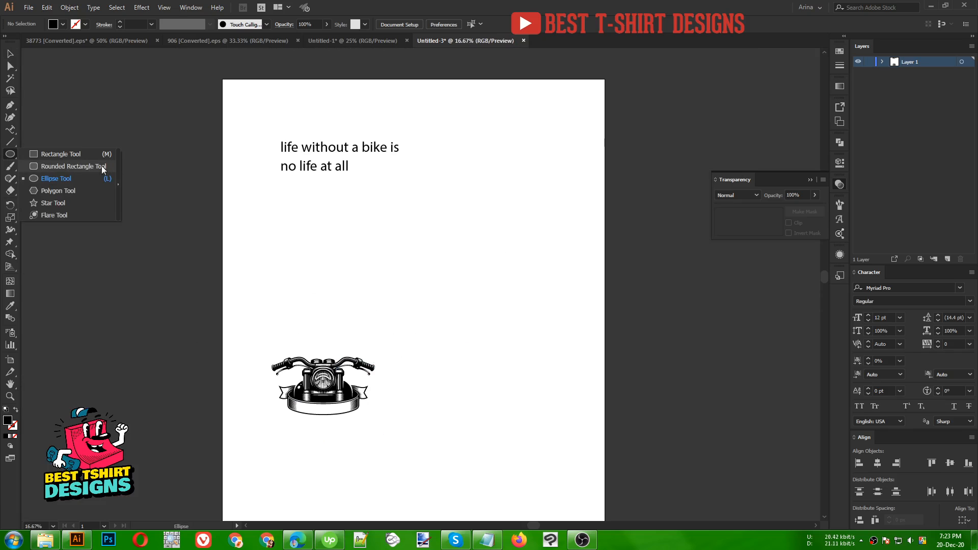
{"action": "left_click", "coordinate": [69, 167]}
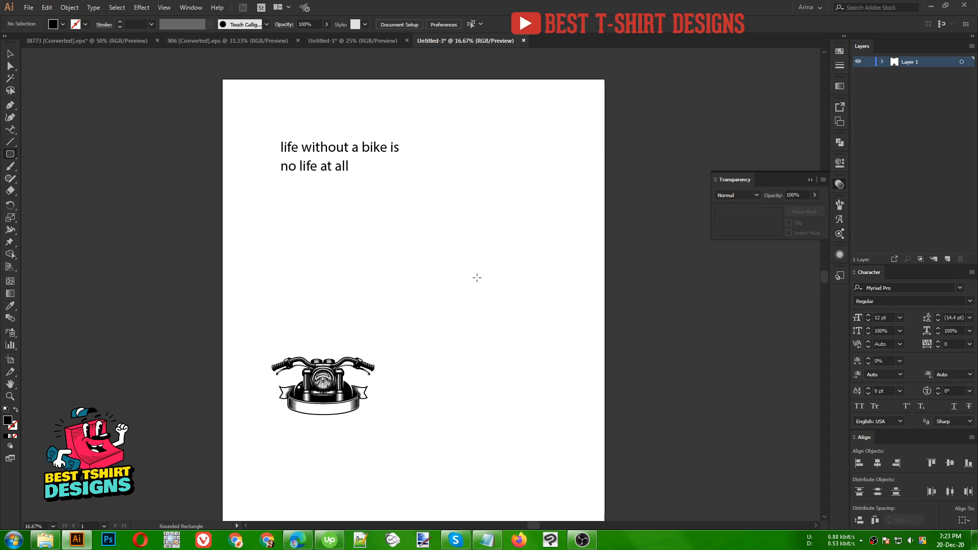
{"action": "left_click_drag", "start_coordinate": [391, 217], "coordinate": [535, 424]}
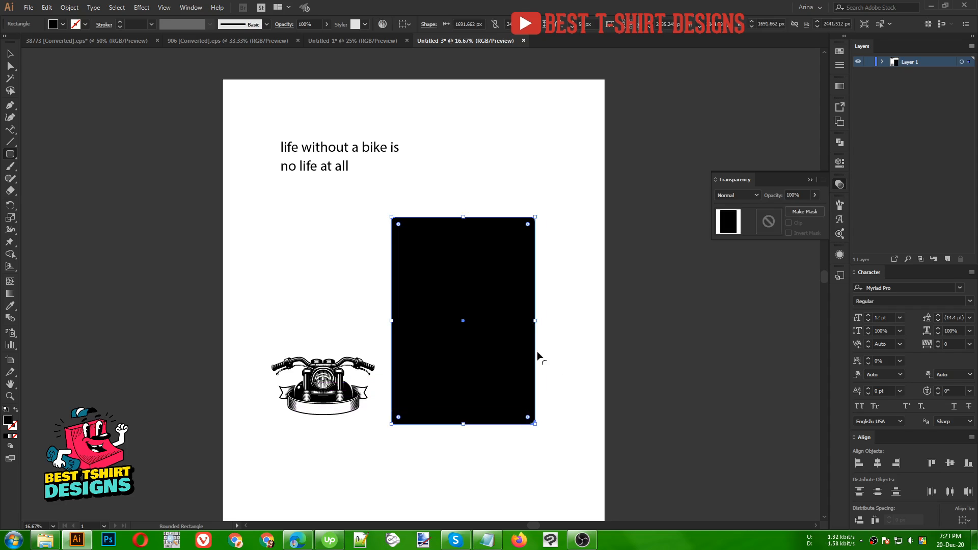
{"action": "scroll", "coordinate": [538, 262], "scroll_direction": "up", "scroll_amount": 1}
{"action": "scroll", "coordinate": [537, 259], "scroll_direction": "up", "scroll_amount": 1}
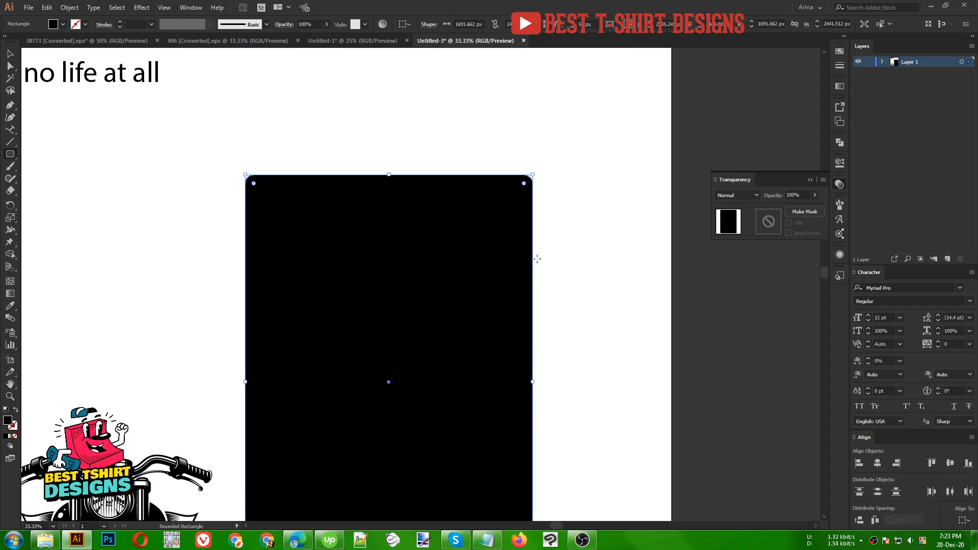
{"action": "scroll", "coordinate": [402, 231], "scroll_direction": "up", "scroll_amount": 1}
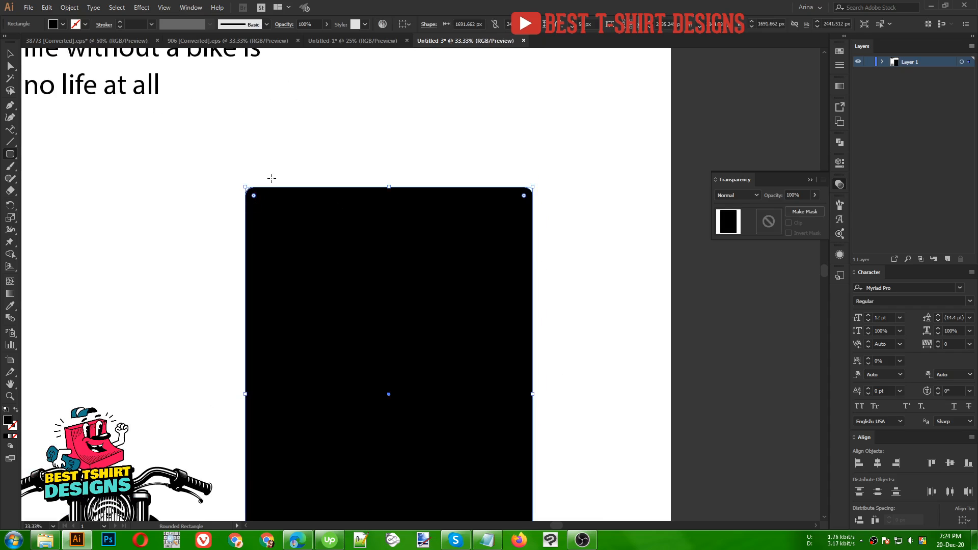
{"action": "scroll", "coordinate": [369, 164], "scroll_direction": "down", "scroll_amount": 2}
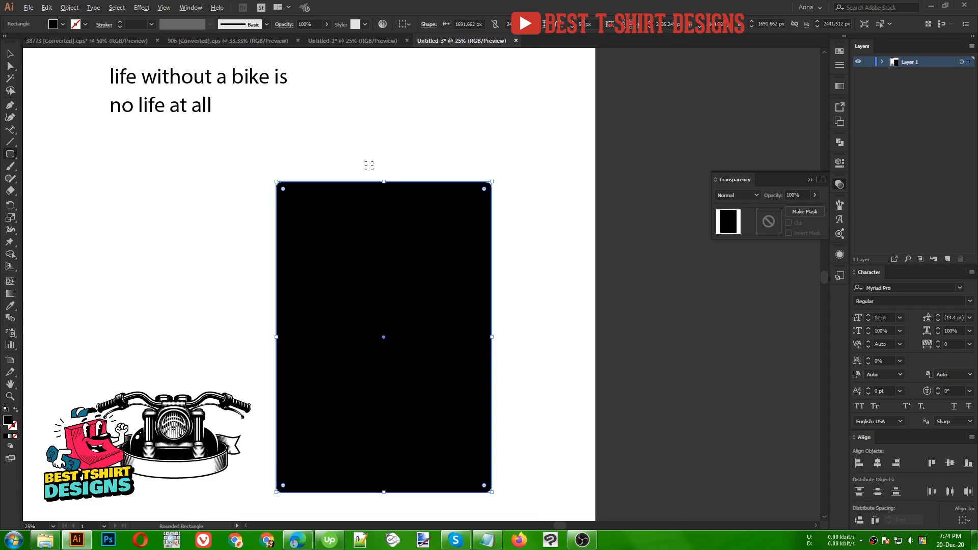
{"action": "key", "text": "v"}
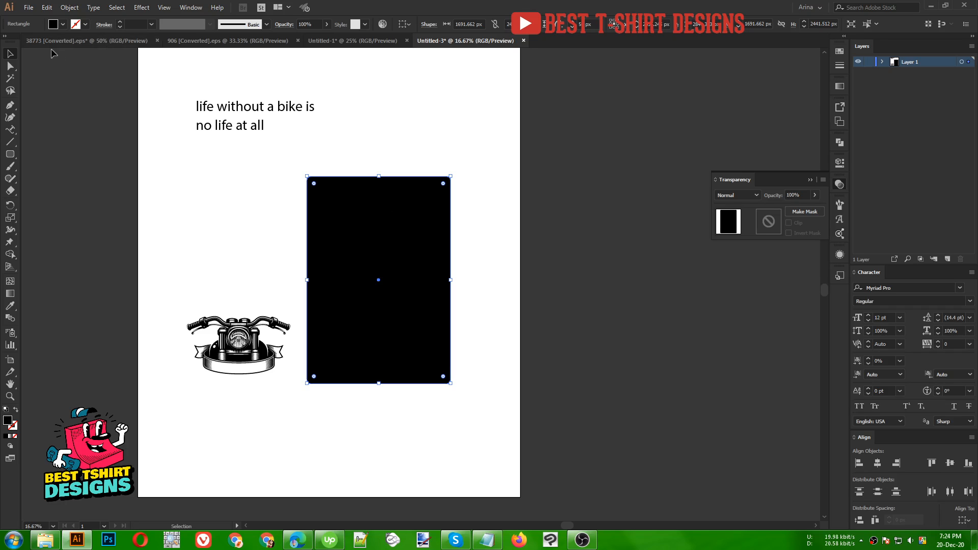
{"action": "left_click", "coordinate": [173, 540]}
{"action": "mouse_move", "coordinate": [716, 463]}
{"action": "left_mouse_down"}
{"action": "mouse_move", "coordinate": [715, 490]}
{"action": "mouse_move", "coordinate": [744, 483]}
{"action": "left_mouse_up"}
Step: Turn the rounded rectangle into an unfilled black outline with fully rounded corners and a 30 pt stroke
{"action": "key", "text": "shift+x"}
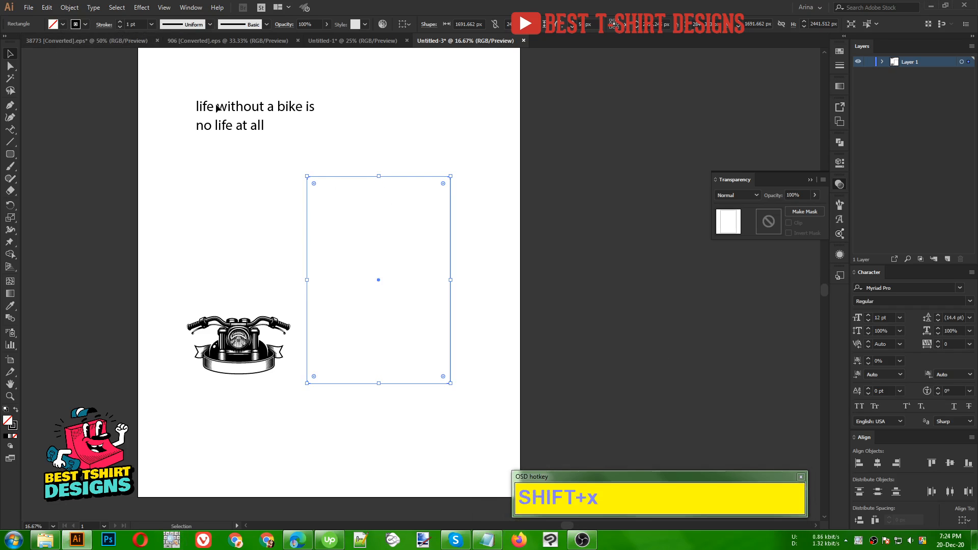
{"action": "left_click_drag", "start_coordinate": [314, 184], "coordinate": [478, 383]}
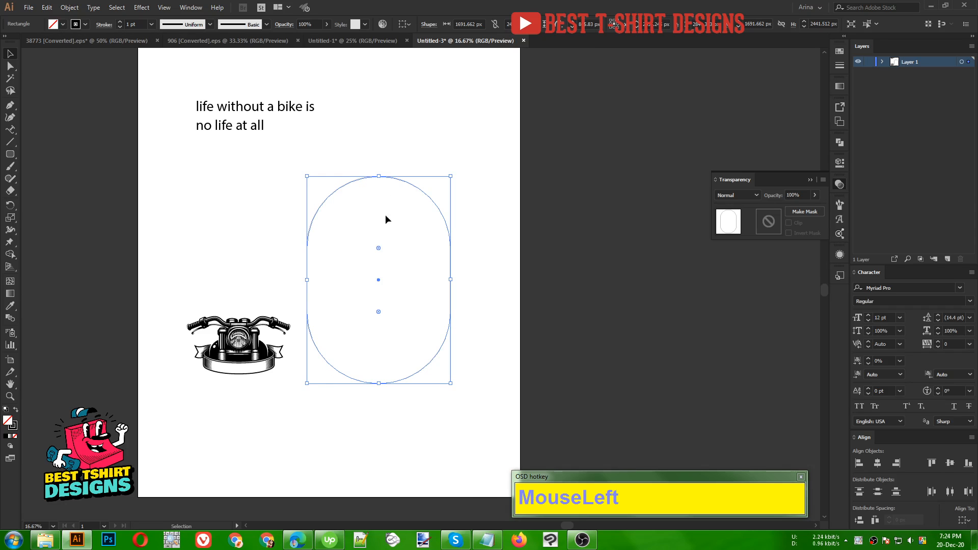
{"action": "scroll", "coordinate": [134, 25], "scroll_direction": "up", "scroll_amount": 3}
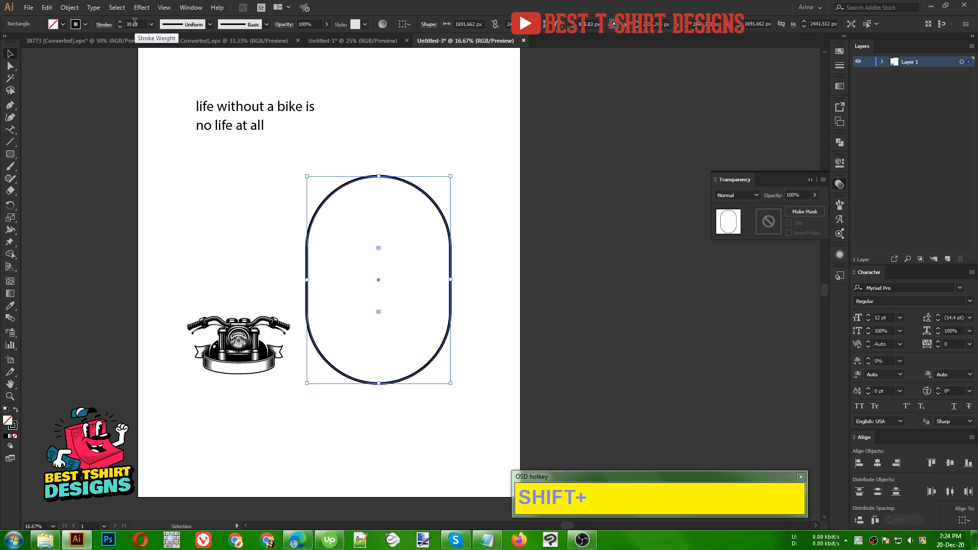
Step: Shift the outline slightly right and place the enlarged motorcycle over its lower half, centring both horizontally
{"action": "left_click_drag", "start_coordinate": [373, 135], "coordinate": [460, 275]}
{"action": "left_click", "coordinate": [513, 274]}
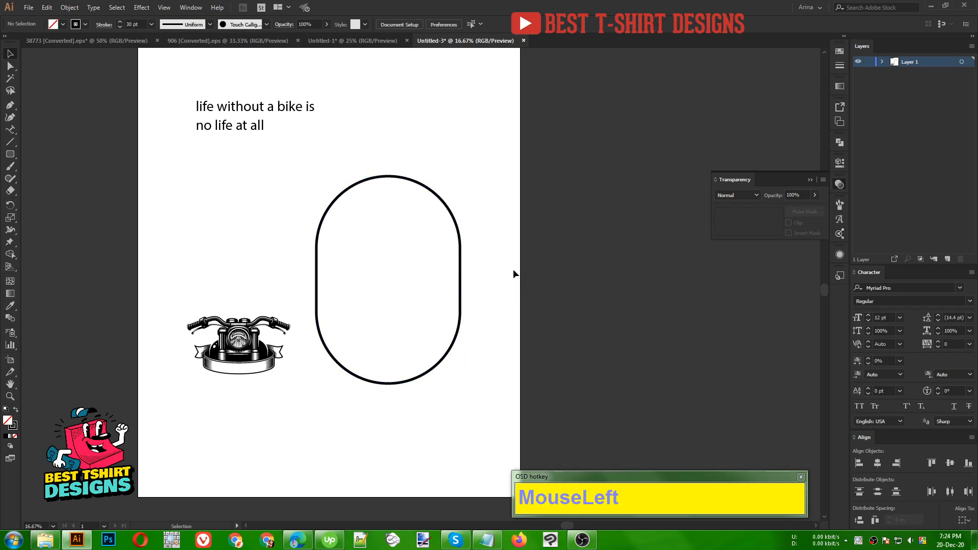
{"action": "left_click_drag", "start_coordinate": [243, 341], "coordinate": [395, 376]}
{"action": "left_click_drag", "start_coordinate": [482, 389], "coordinate": [273, 205]}
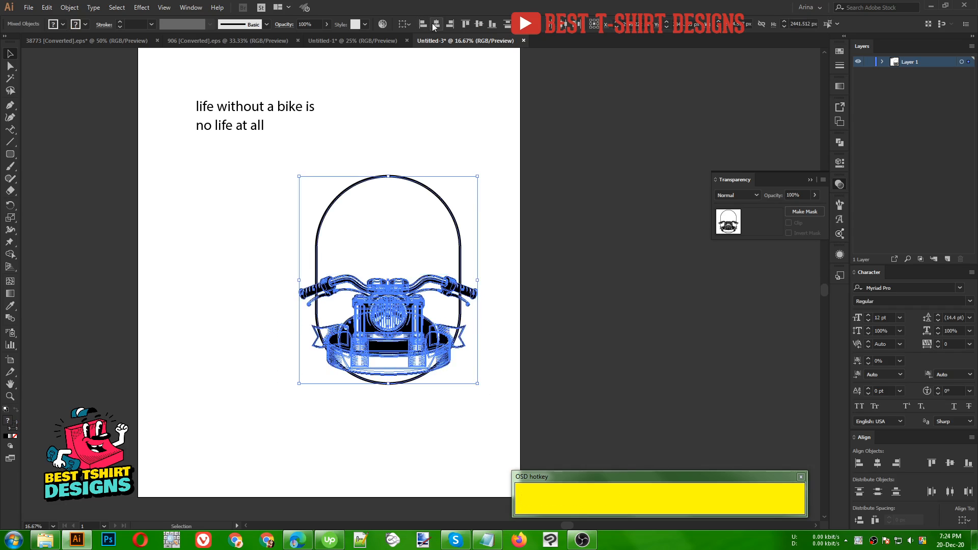
Step: Move the enlarged motorcycle away to the left of the rounded outline and select the outline
{"action": "left_click_drag", "start_coordinate": [453, 127], "coordinate": [230, 308]}
{"action": "left_click", "coordinate": [404, 279]}
{"action": "scroll", "coordinate": [404, 280], "scroll_direction": "up", "scroll_amount": 1, "text": "alt"}
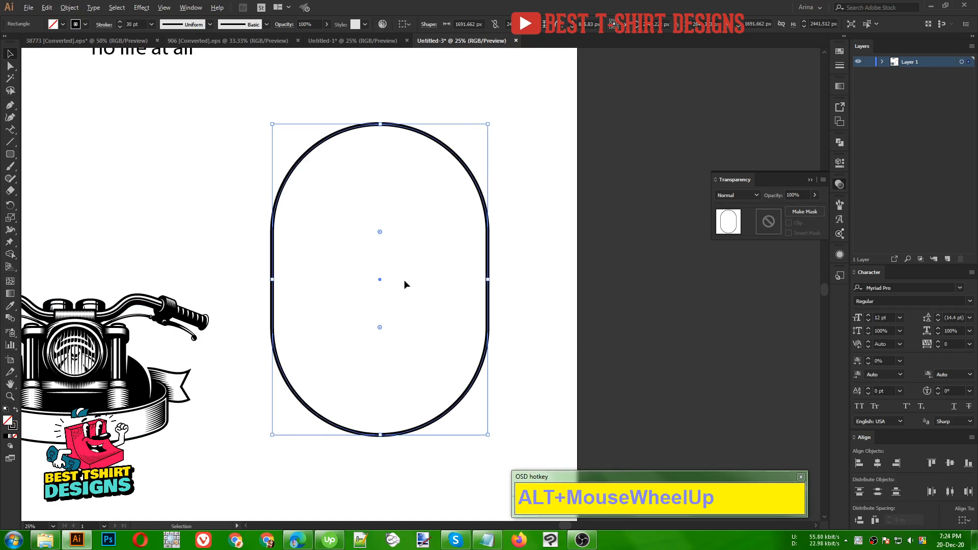
{"action": "scroll", "coordinate": [396, 188], "scroll_direction": "up", "scroll_amount": 3}
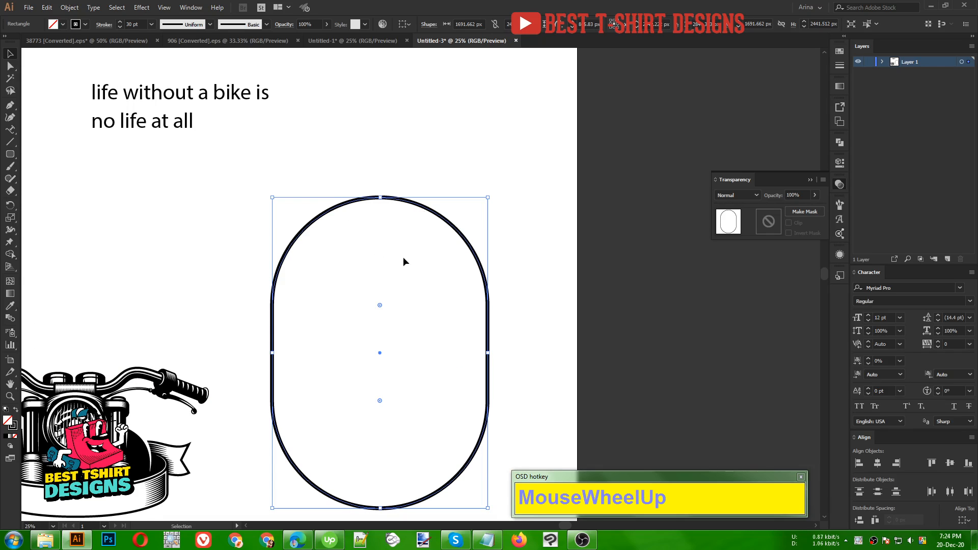
Step: Try to form an outer border by proportionally scaling up a copy of the rounded outline from its centre
{"action": "key", "text": "ctrl+c"}
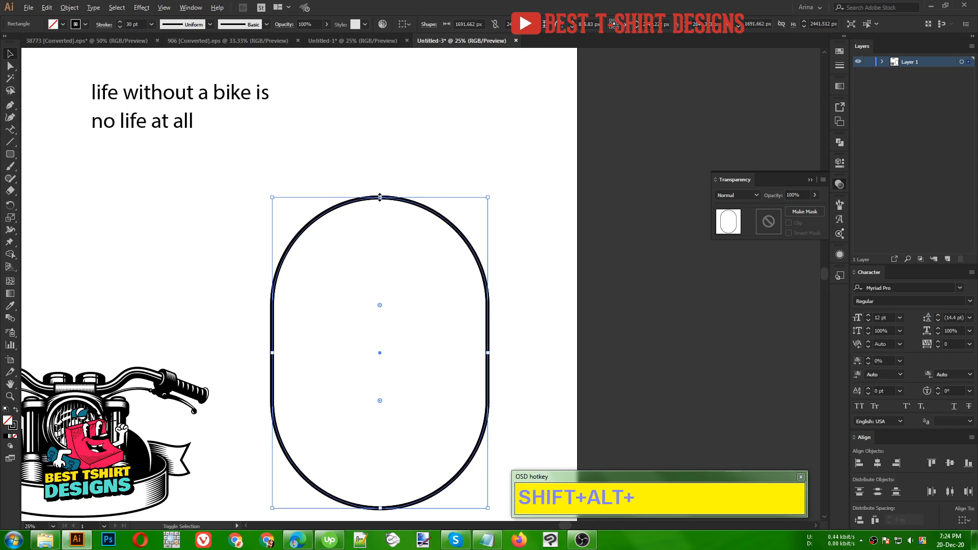
{"action": "left_click_drag", "start_coordinate": [380, 199], "coordinate": [382, 180]}
{"action": "scroll", "coordinate": [378, 185], "scroll_direction": "down", "scroll_amount": 1, "text": "alt"}
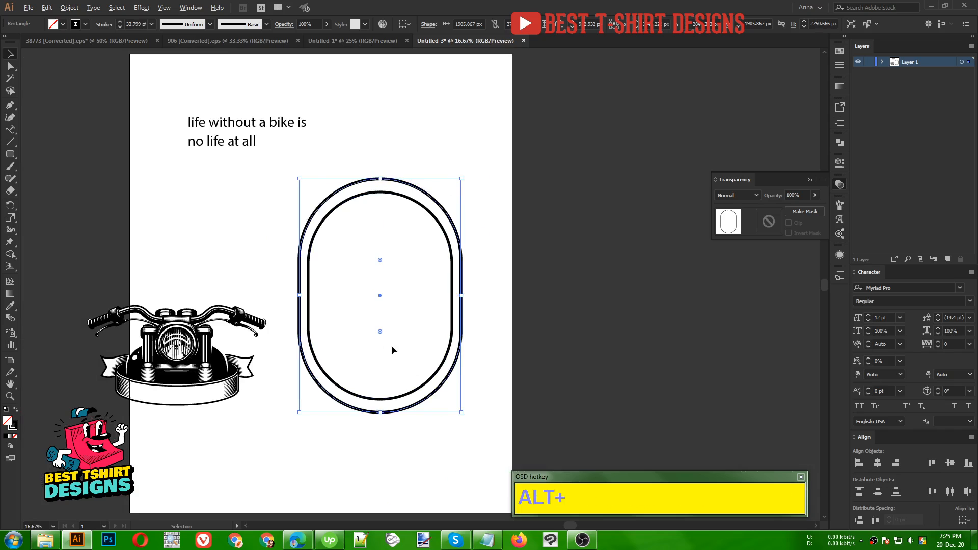
{"action": "scroll", "coordinate": [391, 345], "scroll_direction": "up", "scroll_amount": 1, "text": "alt"}
{"action": "scroll", "coordinate": [405, 198], "scroll_direction": "up", "scroll_amount": 1}
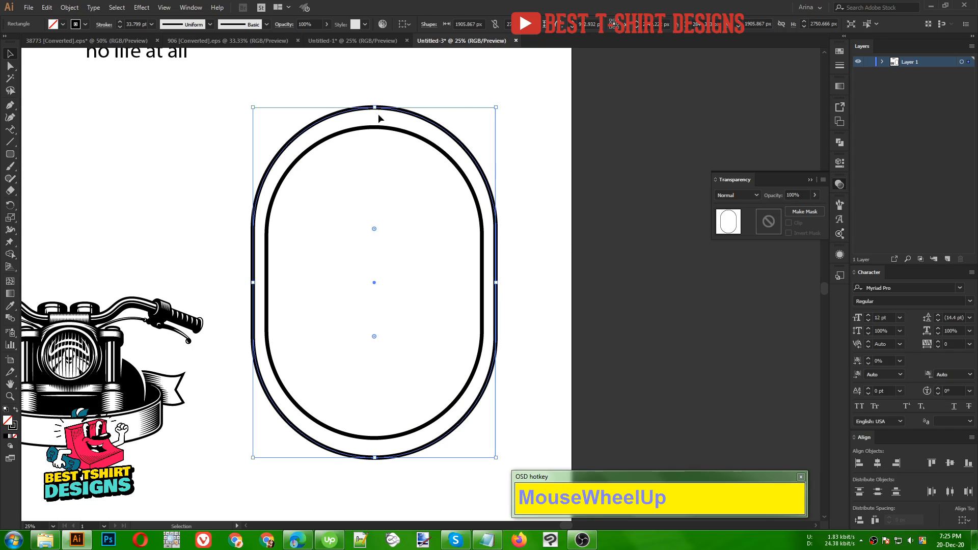
{"action": "key", "text": "Delete"}
Step: Add an outer border around the rounded outline with Offset Path, using a 70 px offset and miter joins
{"action": "left_click", "coordinate": [347, 144]}
{"action": "left_click_drag", "start_coordinate": [329, 99], "coordinate": [359, 187]}
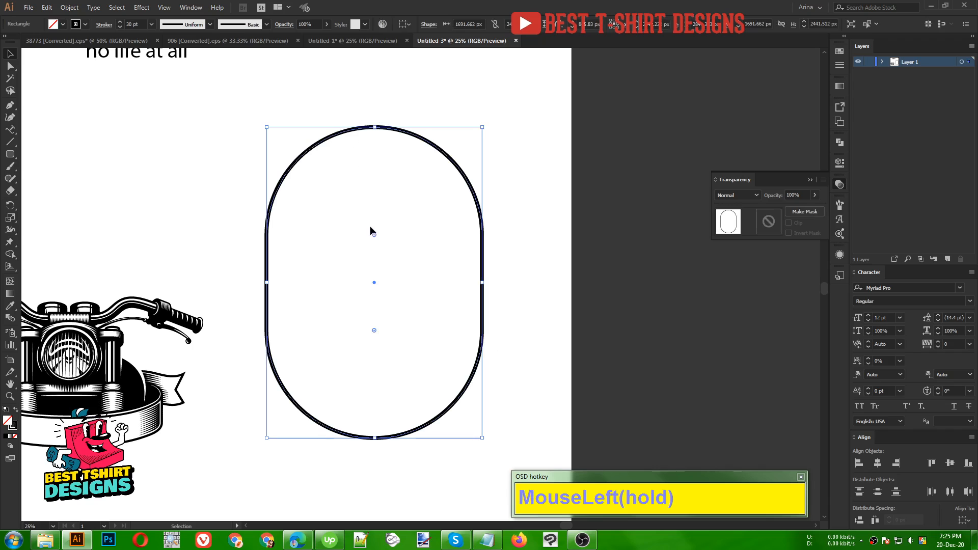
{"action": "left_click", "coordinate": [70, 7]}
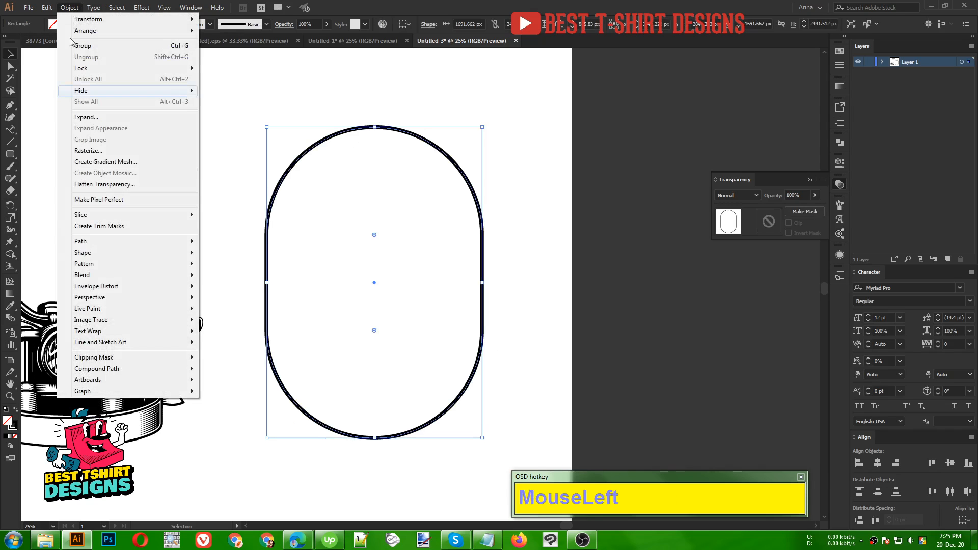
{"action": "mouse_move", "coordinate": [88, 242]}
{"action": "left_click", "coordinate": [236, 279]}
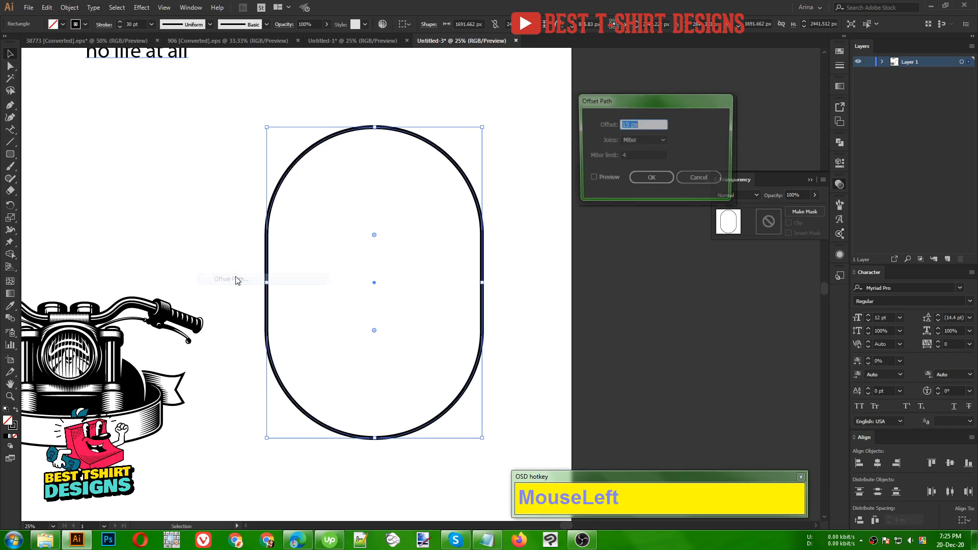
{"action": "left_click", "coordinate": [591, 179]}
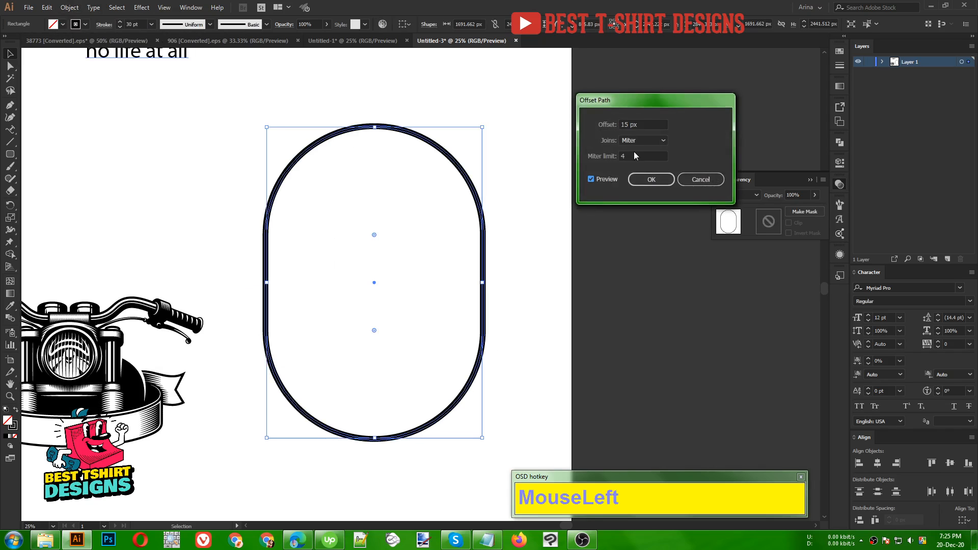
{"action": "scroll", "coordinate": [641, 126], "scroll_direction": "up", "scroll_amount": 4}
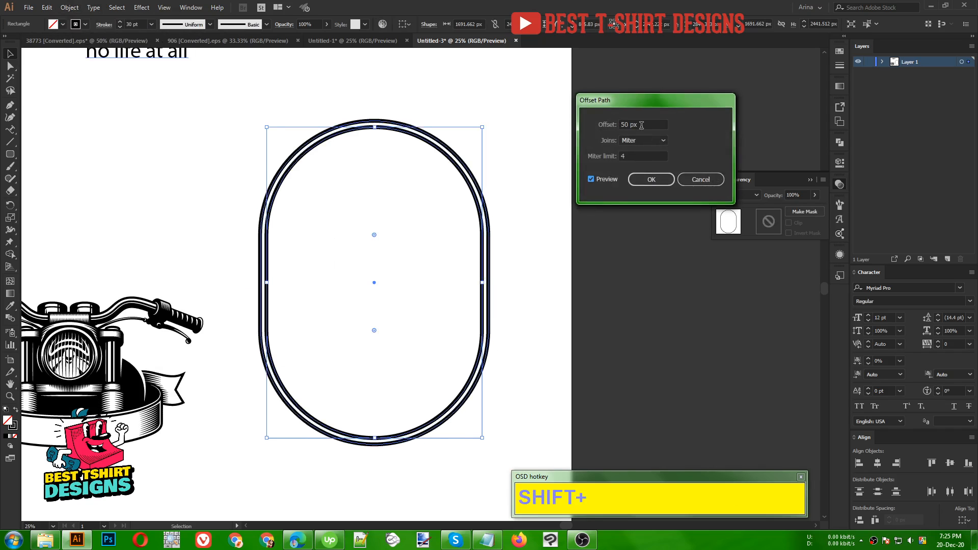
{"action": "scroll", "coordinate": [641, 125], "scroll_direction": "up", "scroll_amount": 2}
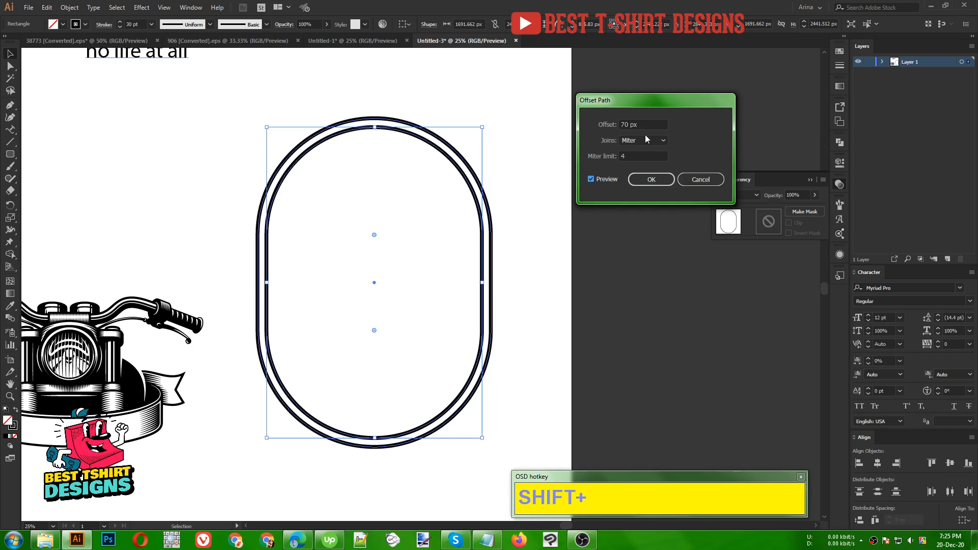
{"action": "left_click", "coordinate": [648, 181]}
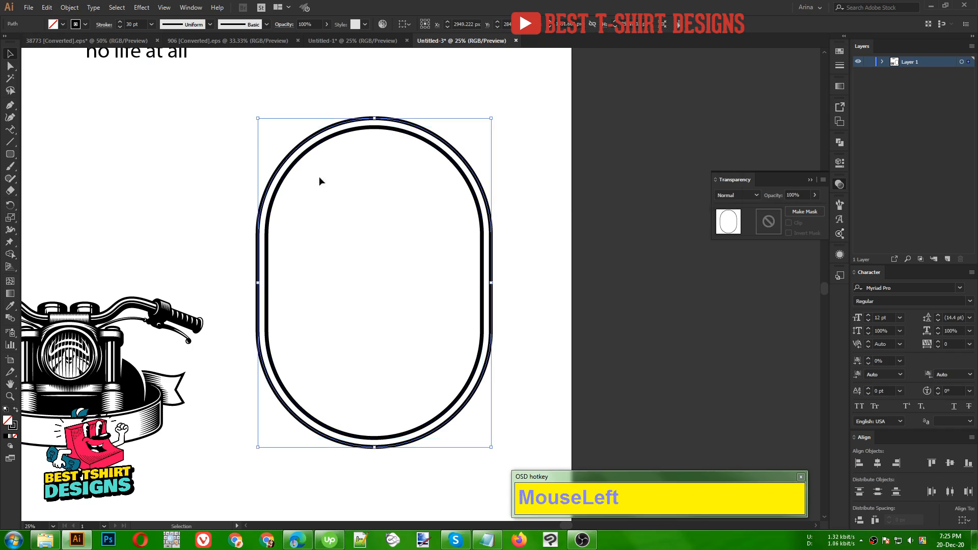
Step: Offset the selected outer border outward by 240 px with miter joins to add a third, wider rounded outline
{"action": "left_click", "coordinate": [75, 11]}
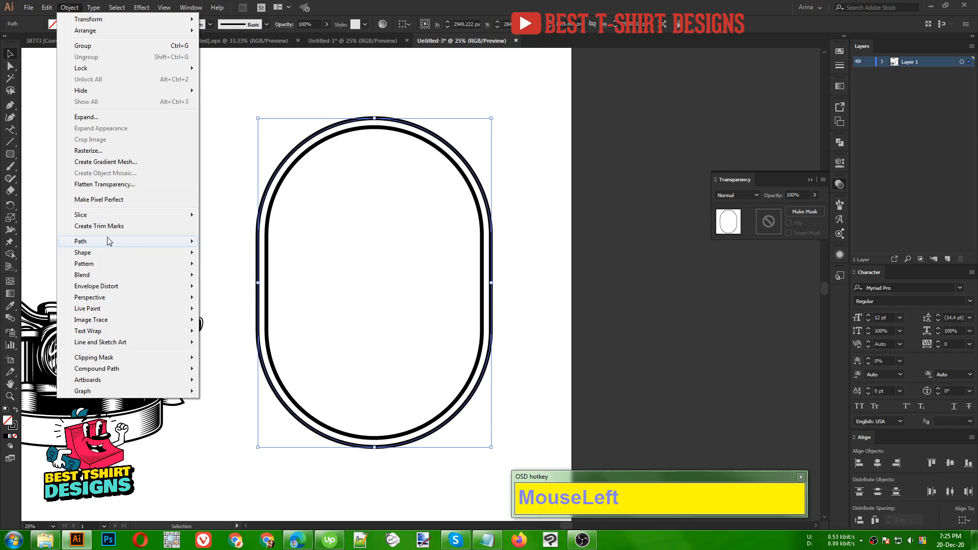
{"action": "mouse_move", "coordinate": [133, 243]}
{"action": "left_click", "coordinate": [231, 278]}
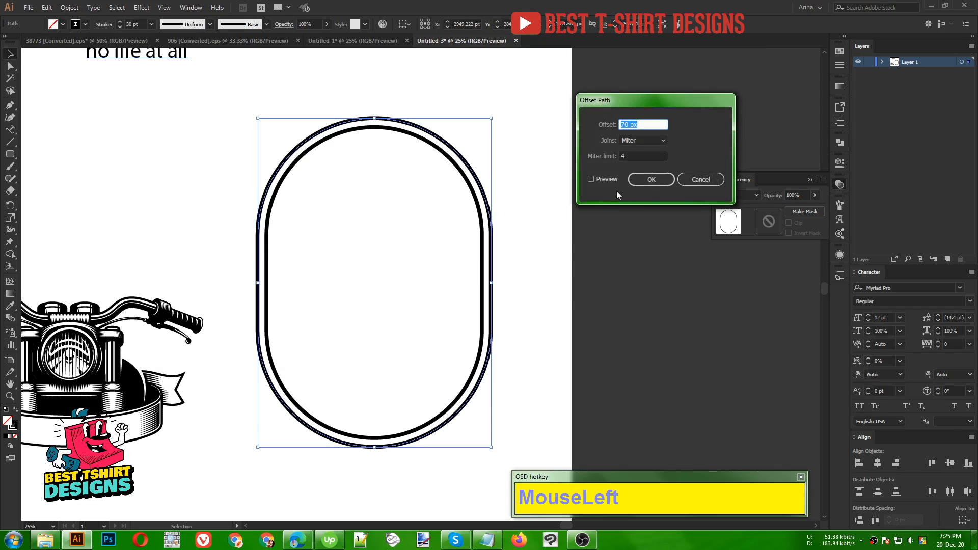
{"action": "left_click", "coordinate": [604, 179]}
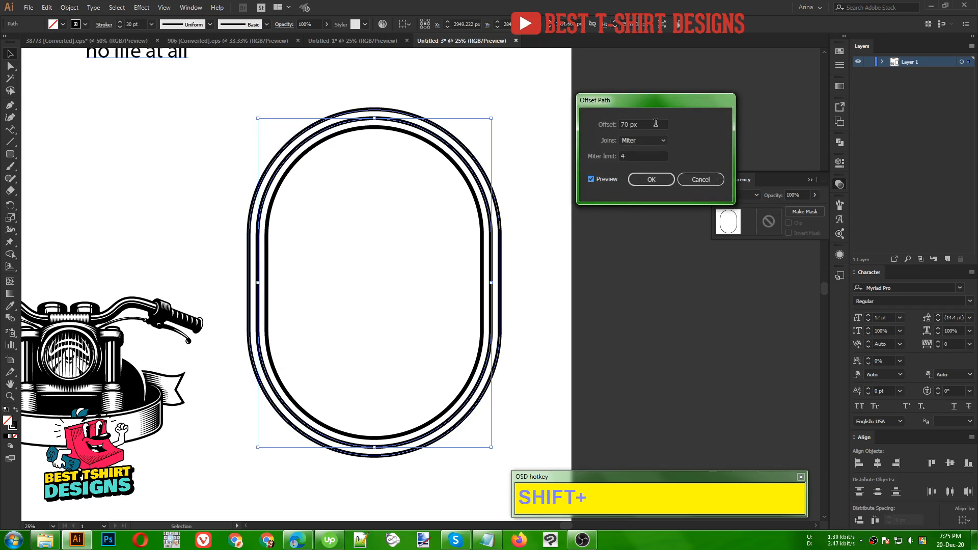
{"action": "key", "text": "shift+Up"}
{"action": "key", "text": "shift+Up"}
{"action": "key", "text": "shift+Up"}
{"action": "key", "text": "shift+Up"}
{"action": "key", "text": "shift+Up"}
{"action": "key", "text": "shift+Up"}
{"action": "key", "text": "shift+Up"}
{"action": "key", "text": "shift+Up"}
{"action": "scroll", "coordinate": [656, 122], "scroll_direction": "up", "scroll_amount": 6}
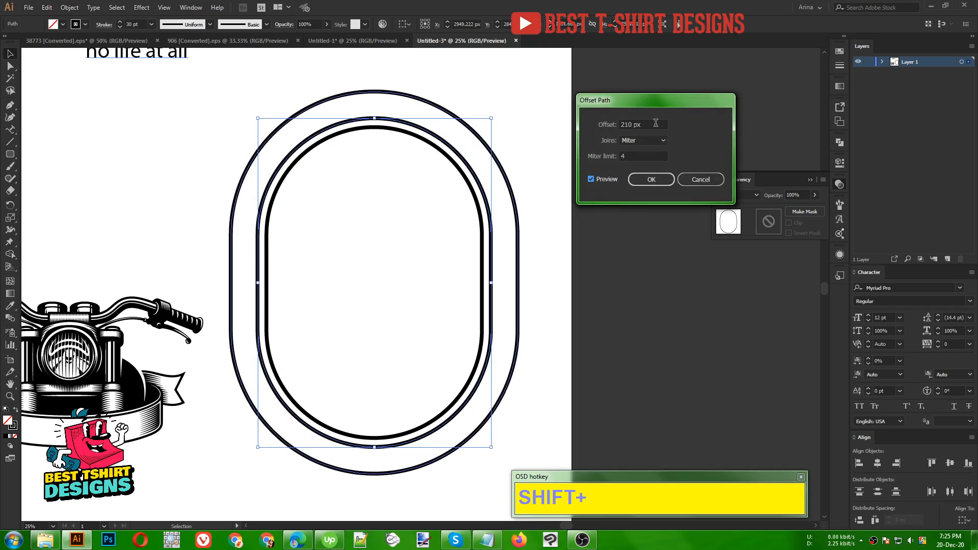
{"action": "scroll", "coordinate": [655, 122], "scroll_direction": "up", "scroll_amount": 2}
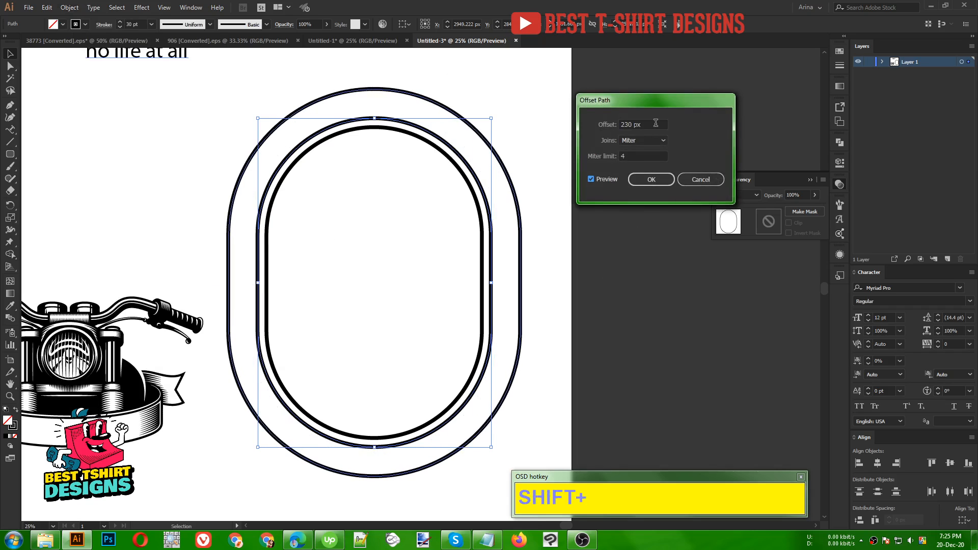
{"action": "scroll", "coordinate": [656, 123], "scroll_direction": "up", "scroll_amount": 1}
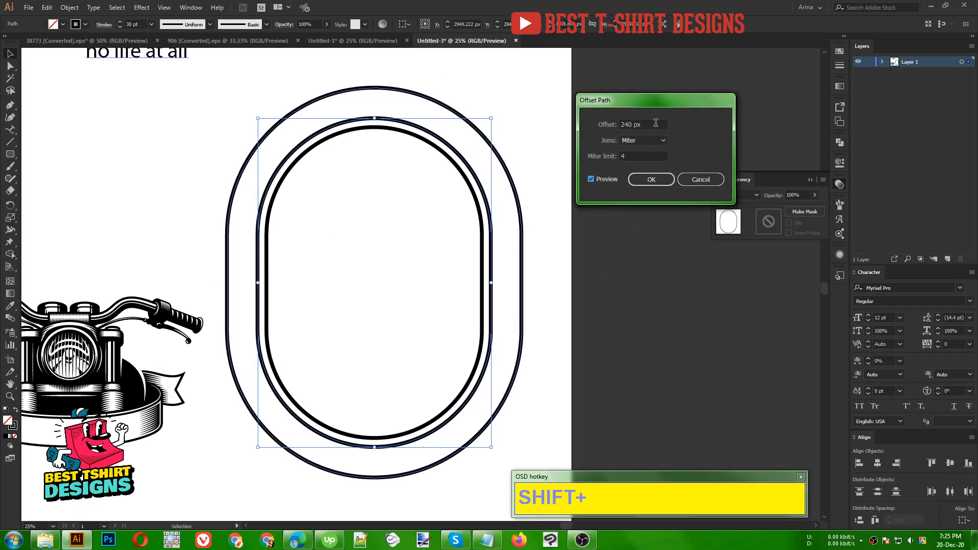
{"action": "left_click", "coordinate": [646, 180]}
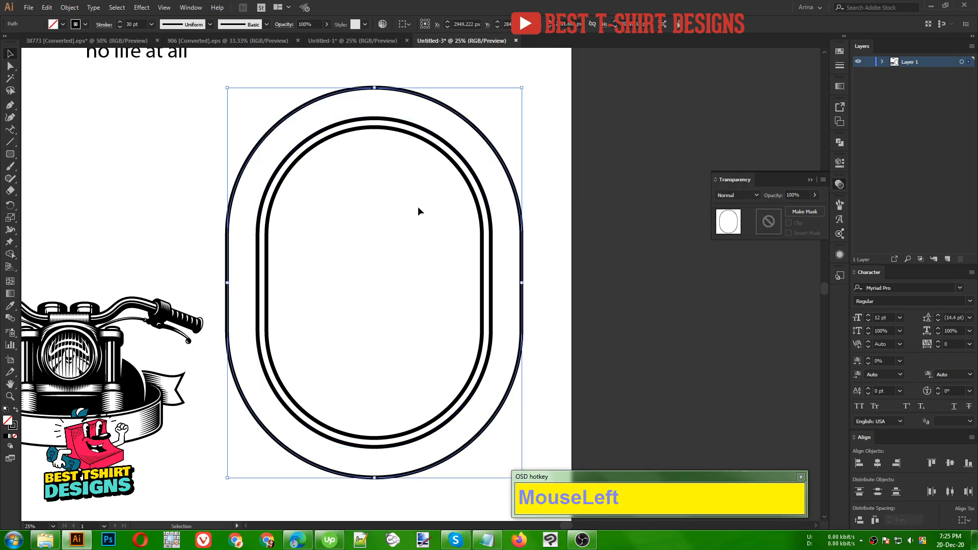
Step: Try to stretch all three rounded outlines taller by extending them downward
{"action": "left_click", "coordinate": [356, 119]}
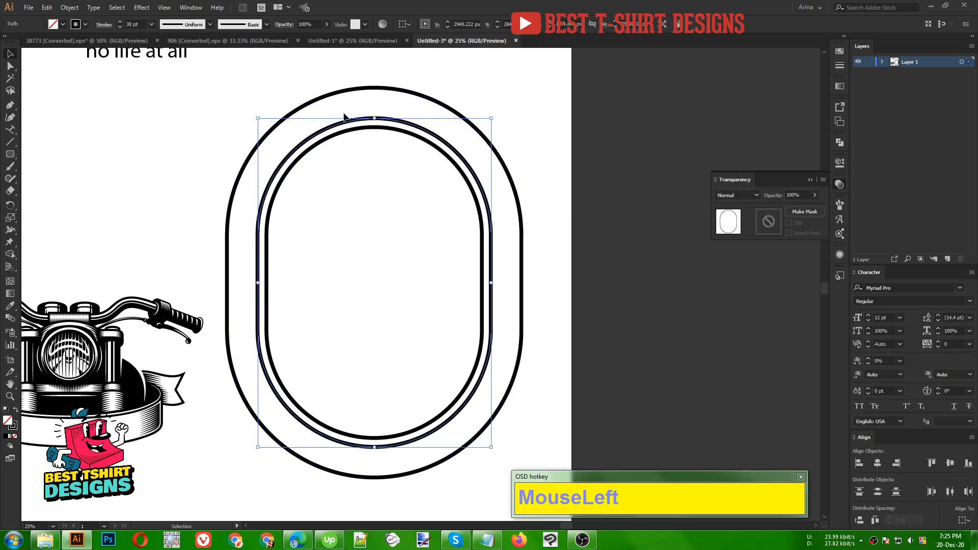
{"action": "scroll", "coordinate": [399, 274], "scroll_direction": "down", "scroll_amount": 1, "text": "alt"}
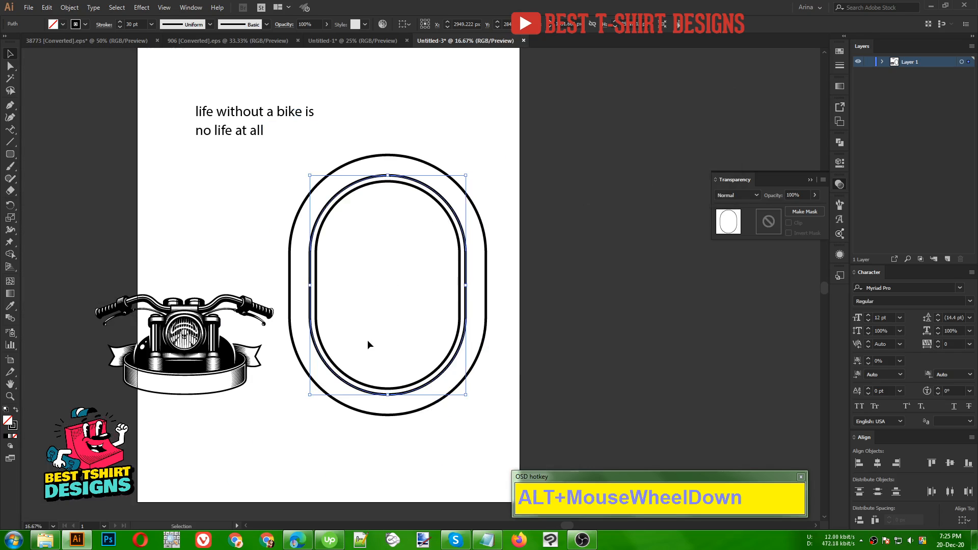
{"action": "left_click_drag", "start_coordinate": [368, 340], "coordinate": [401, 463]}
{"action": "left_click_drag", "start_coordinate": [387, 414], "coordinate": [392, 444]}
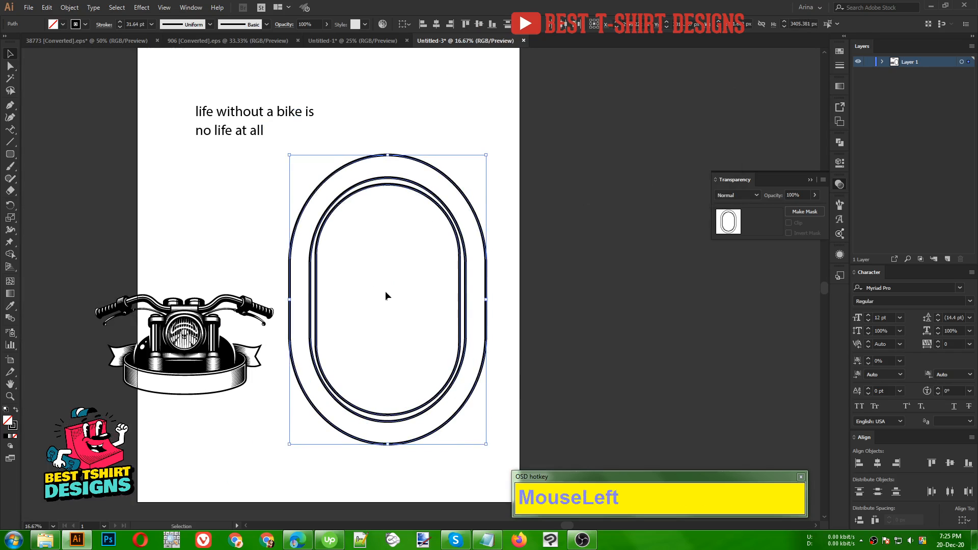
{"action": "key", "text": "ctrl"}
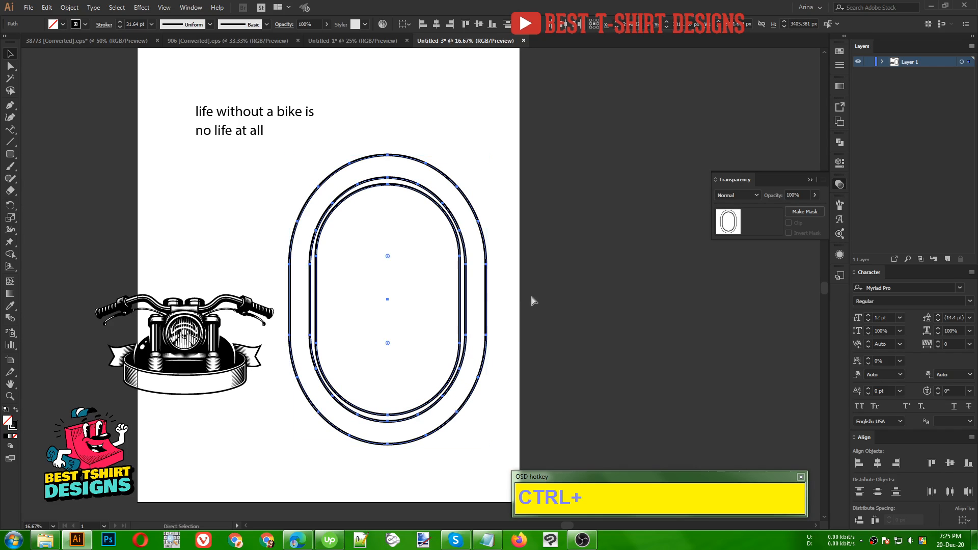
{"action": "key", "text": "ctrl+z"}
{"action": "left_click", "coordinate": [509, 303]}
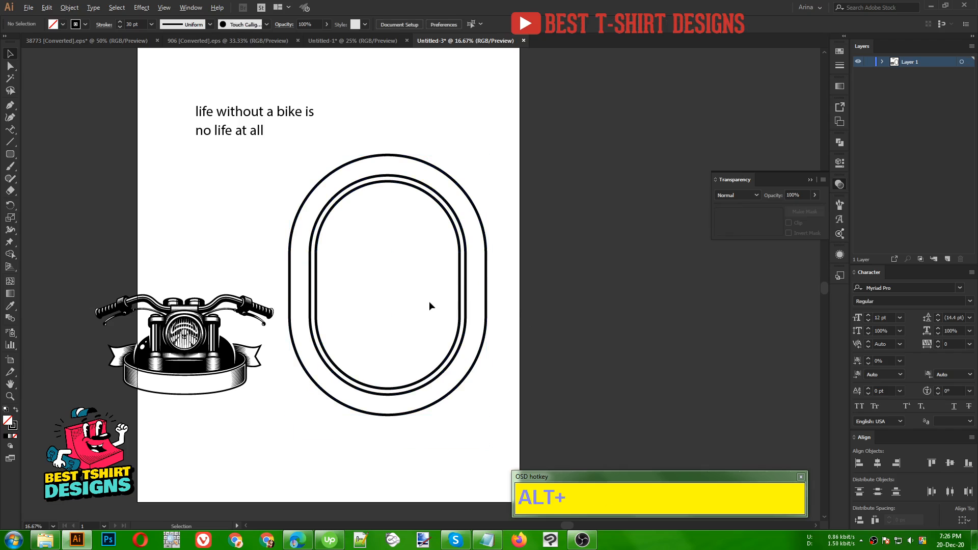
Step: Place the motorcycle centred over the lower half of the rounded outlines and enlarge it until the handlebars extend past the outermost outline
{"action": "scroll", "coordinate": [428, 302], "scroll_direction": "up", "scroll_amount": 1}
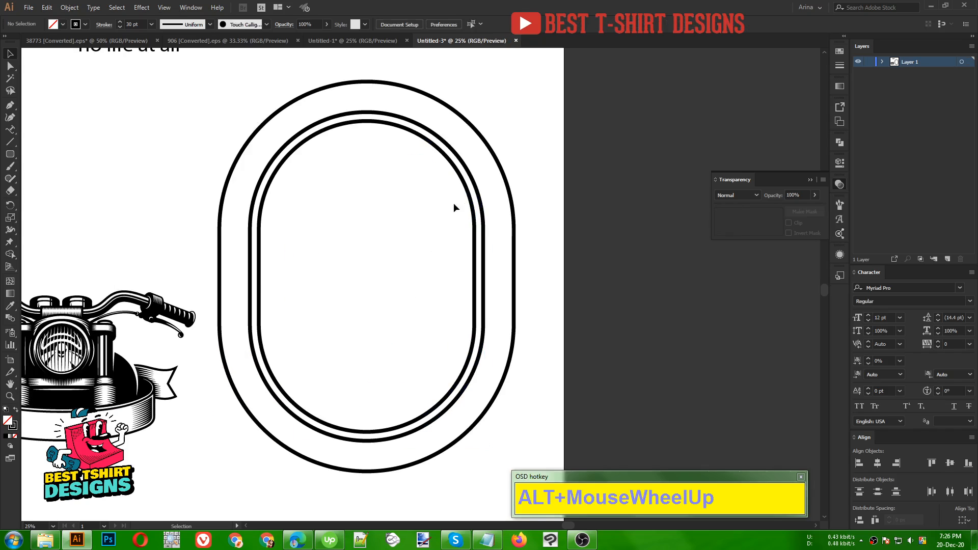
{"action": "scroll", "coordinate": [443, 243], "scroll_direction": "down", "scroll_amount": 1}
{"action": "scroll", "coordinate": [374, 254], "scroll_direction": "up", "scroll_amount": 3}
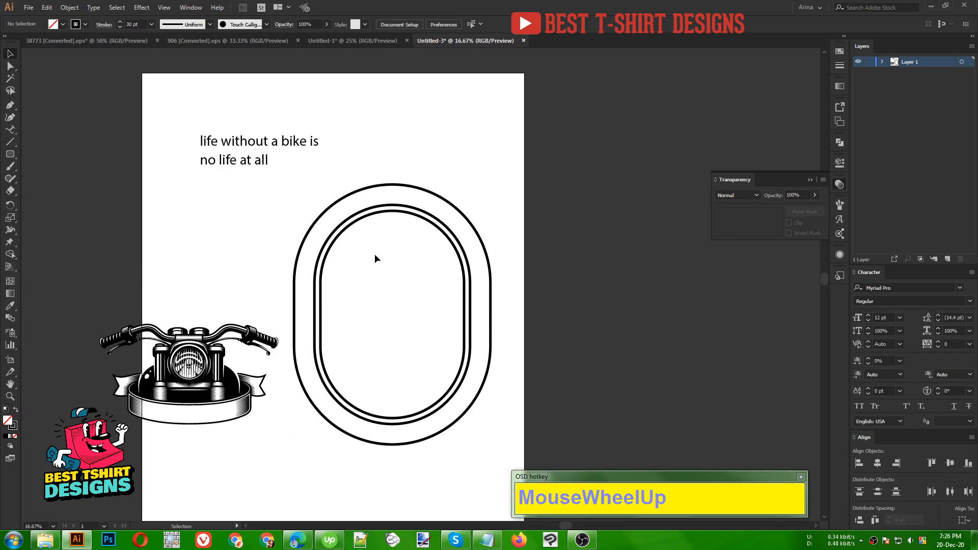
{"action": "left_click_drag", "start_coordinate": [209, 355], "coordinate": [413, 322]}
{"action": "left_click_drag", "start_coordinate": [392, 390], "coordinate": [399, 420]}
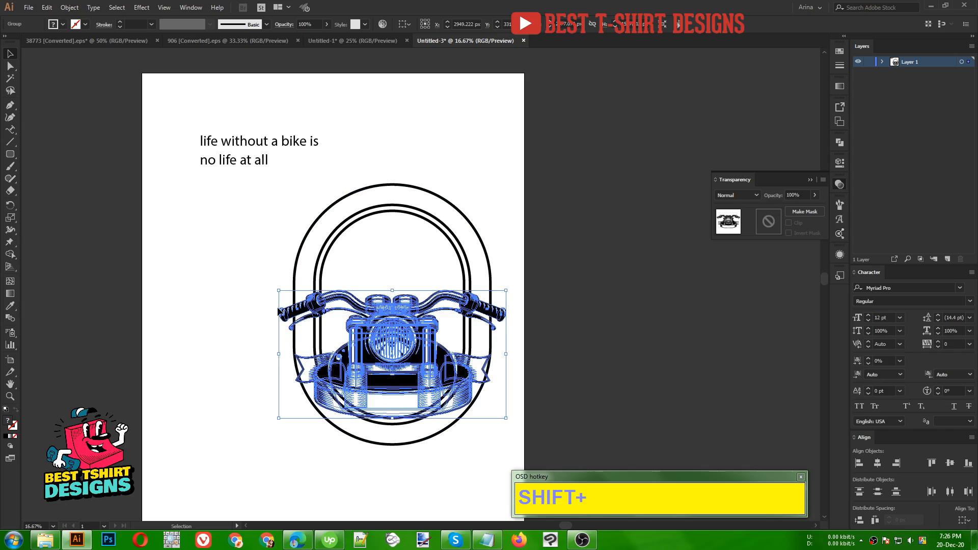
{"action": "left_click_drag", "start_coordinate": [475, 480], "coordinate": [261, 262]}
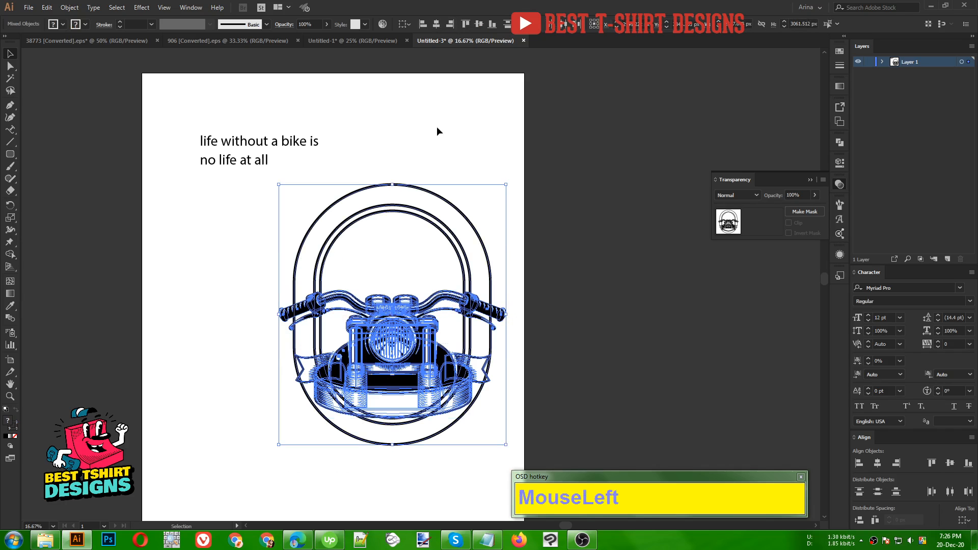
{"action": "left_click", "coordinate": [436, 149]}
Step: Nudge the motorcycle upward so its ribbon banner sits slightly higher within the rounded outlines
{"action": "scroll", "coordinate": [422, 338], "scroll_direction": "up", "scroll_amount": 2}
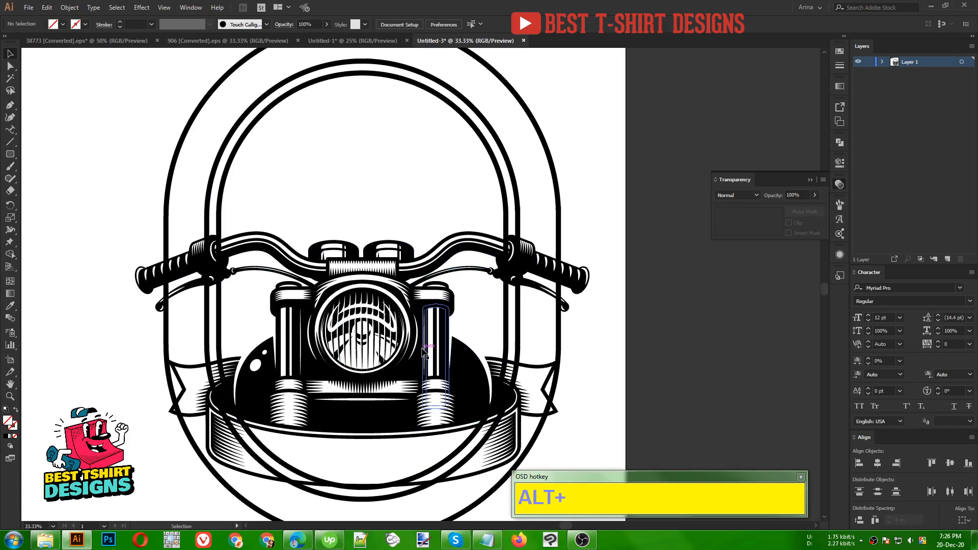
{"action": "left_click", "coordinate": [423, 350]}
{"action": "key", "text": "Up"}
{"action": "key", "text": "Up"}
{"action": "key", "text": "Up"}
{"action": "key", "text": "Up"}
{"action": "key", "text": "Up"}
{"action": "key", "text": "Up"}
{"action": "key", "text": "Up"}
{"action": "key", "text": "Up"}
{"action": "key", "text": "Up"}
{"action": "key", "text": "Up"}
{"action": "key", "text": "Up"}
{"action": "key", "text": "Up"}
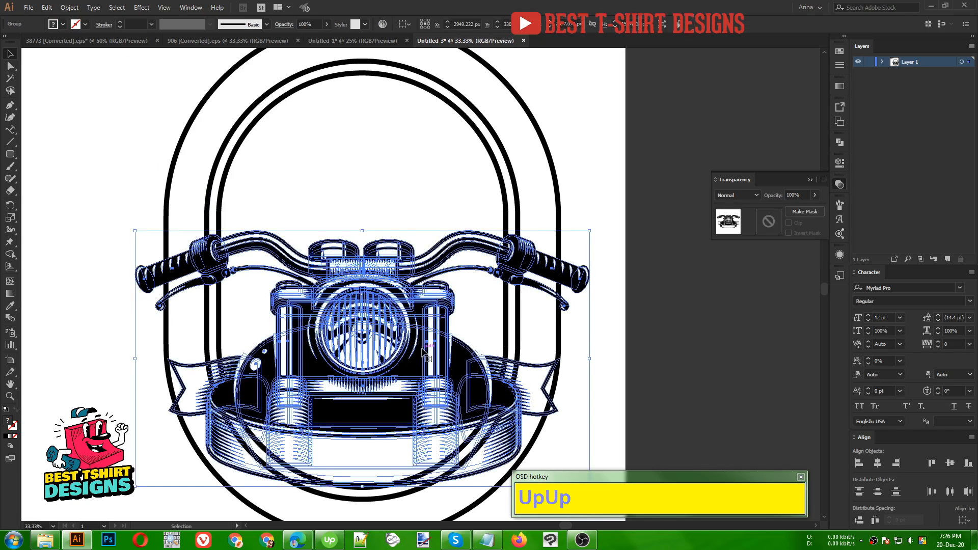
{"action": "key", "text": "Up"}
{"action": "key", "text": "Up"}
{"action": "key", "text": "Up"}
{"action": "key", "text": "Up"}
{"action": "key", "text": "Up"}
{"action": "key", "text": "Up"}
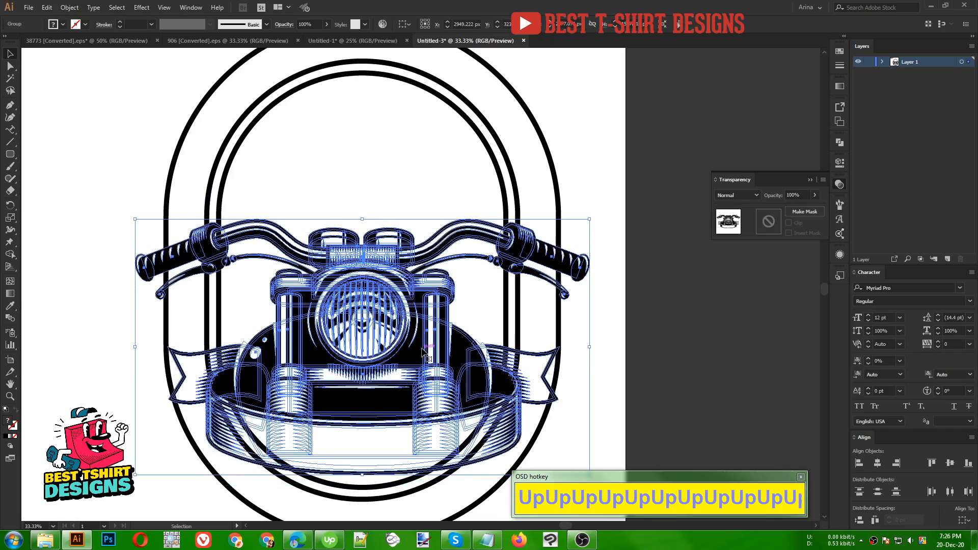
{"action": "scroll", "coordinate": [435, 350], "scroll_direction": "down", "scroll_amount": 1}
{"action": "scroll", "coordinate": [436, 350], "scroll_direction": "down", "scroll_amount": 1}
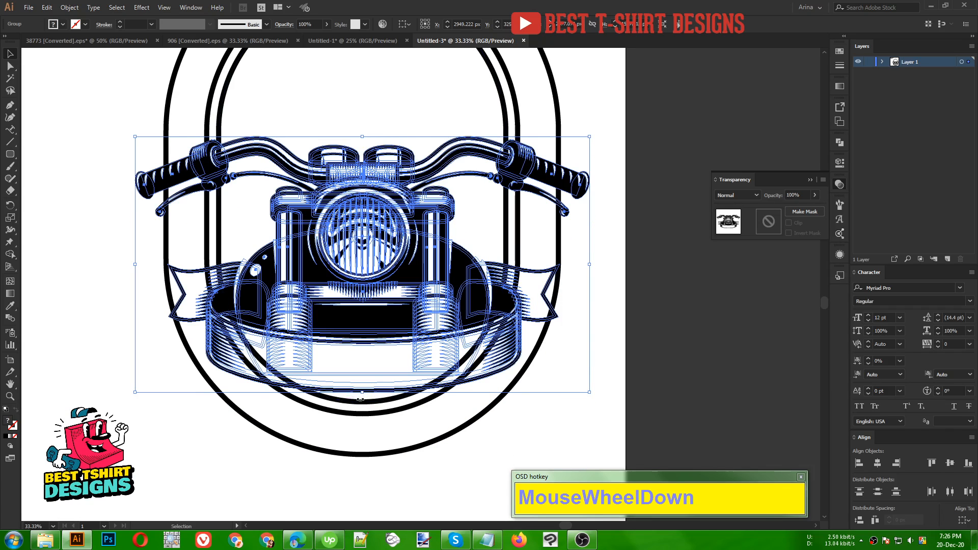
{"action": "scroll", "coordinate": [368, 397], "scroll_direction": "down", "scroll_amount": 1, "text": "alt"}
{"action": "left_click", "coordinate": [316, 105]}
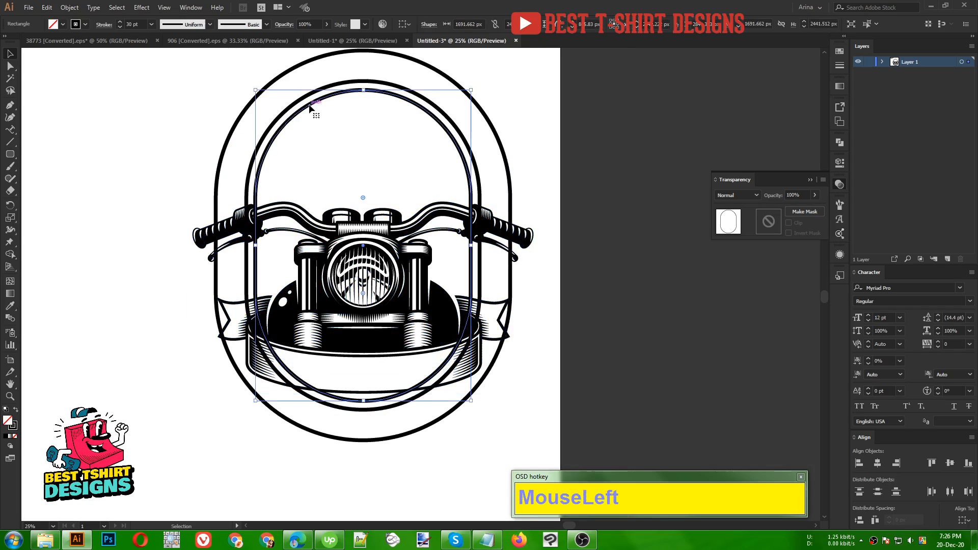
{"action": "scroll", "coordinate": [391, 184], "scroll_direction": "up", "scroll_amount": 2}
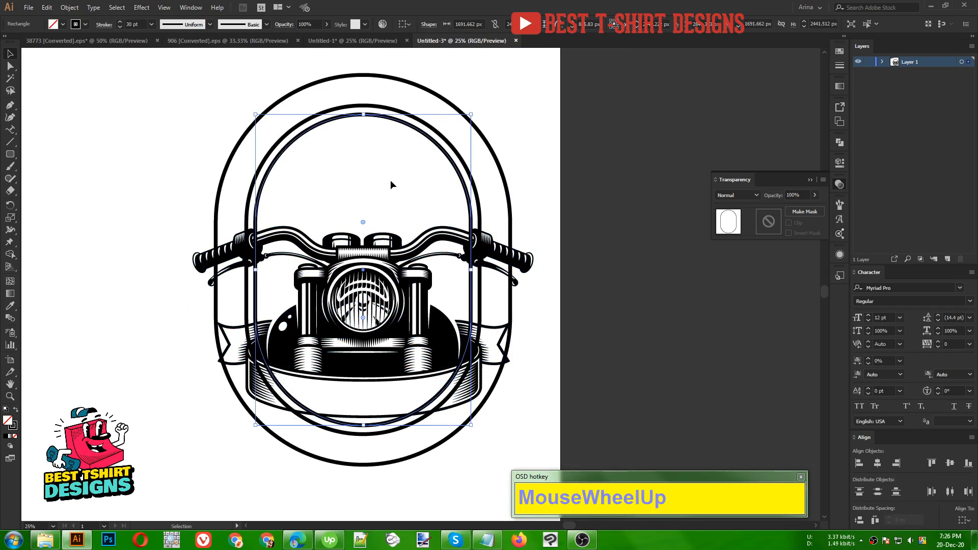
{"action": "left_click", "coordinate": [604, 350]}
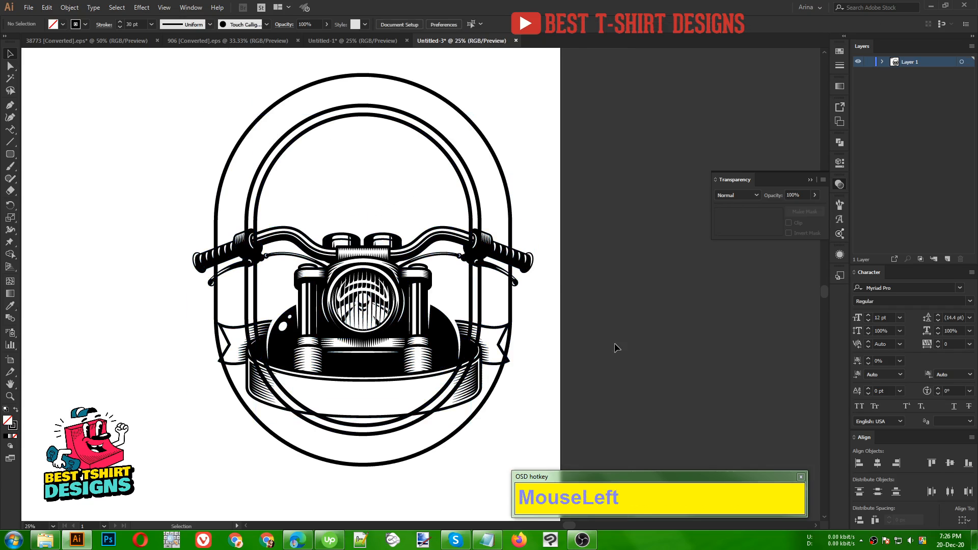
{"action": "scroll", "coordinate": [605, 332], "scroll_direction": "down", "scroll_amount": 1}
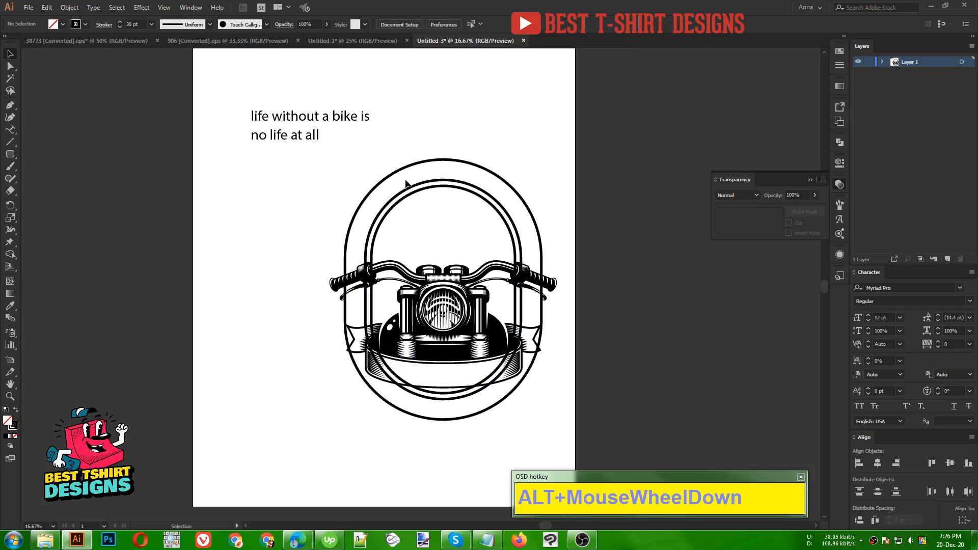
{"action": "scroll", "coordinate": [585, 225], "scroll_direction": "up", "scroll_amount": 1}
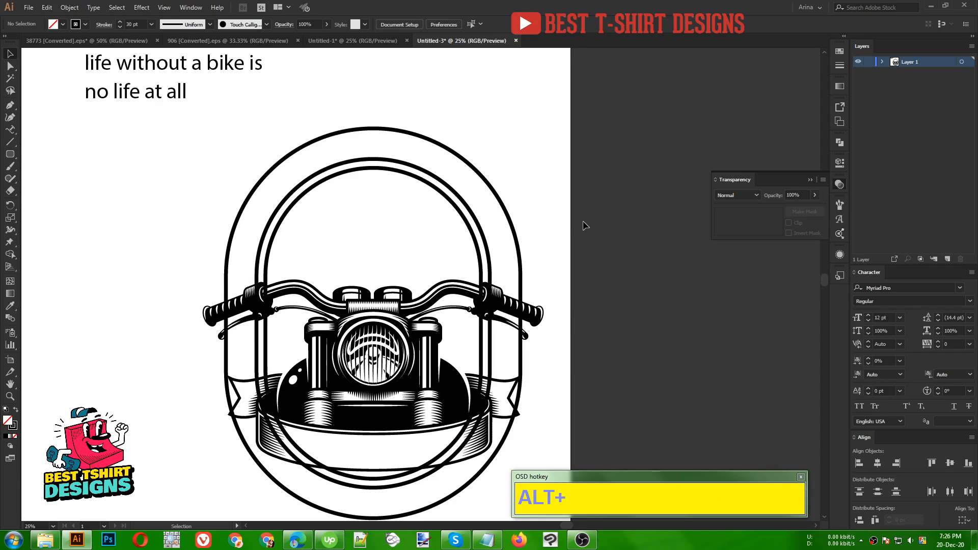
Step: Set the "life without a bike is" line in the Geared Slab font with All Caps
{"action": "scroll", "coordinate": [563, 225], "scroll_direction": "up", "scroll_amount": 1}
{"action": "left_click", "coordinate": [215, 86]}
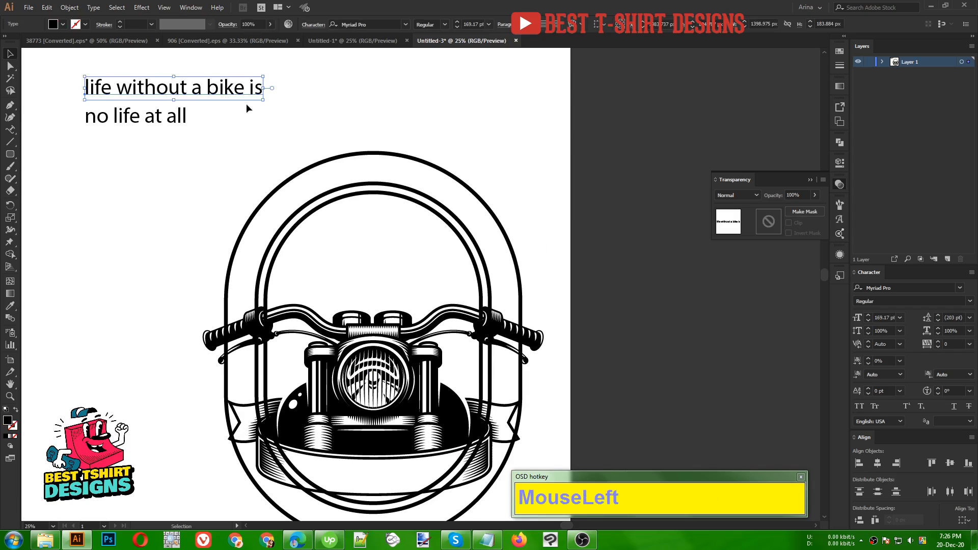
{"action": "left_click", "coordinate": [378, 22]}
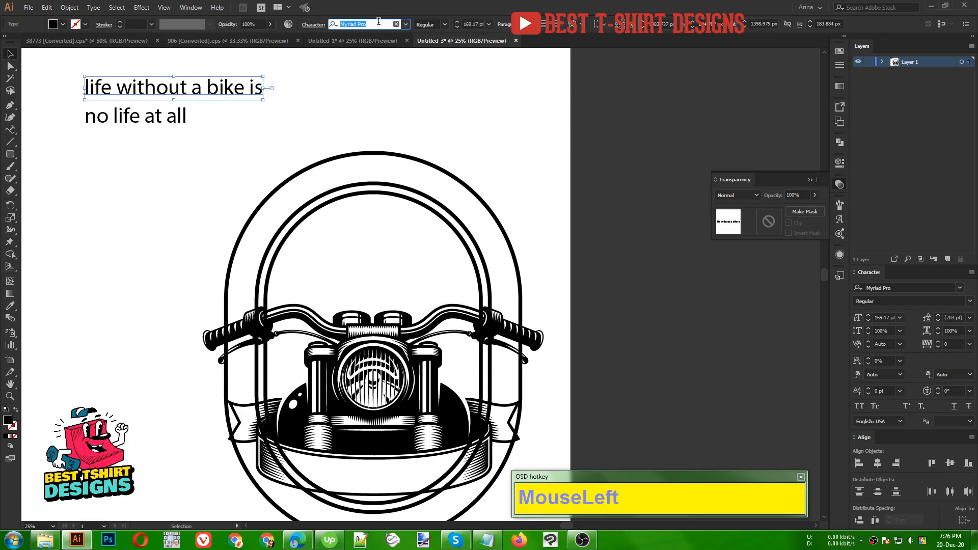
{"action": "type", "text": "gear"}
{"action": "left_click", "coordinate": [375, 68]}
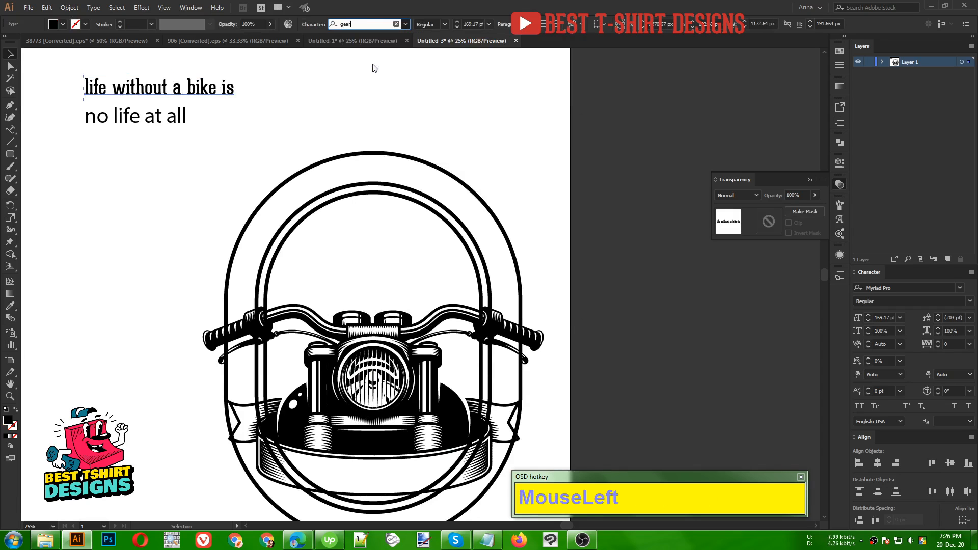
{"action": "left_click", "coordinate": [860, 407]}
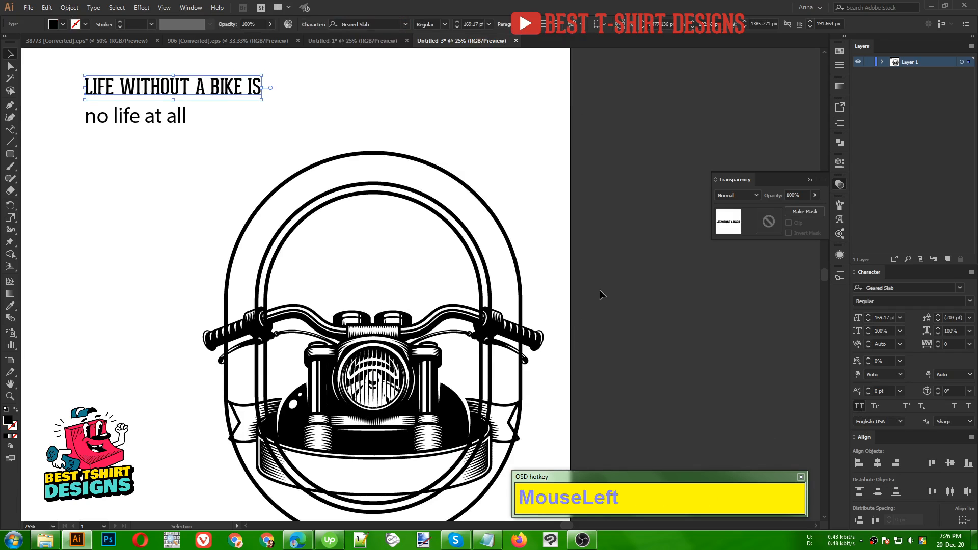
Step: Move the "LIFE WITHOUT A BIKE IS" line onto the middle rounded outline as path text, starting where its left side meets the arch
{"action": "left_click_drag", "start_coordinate": [233, 101], "coordinate": [439, 142]}
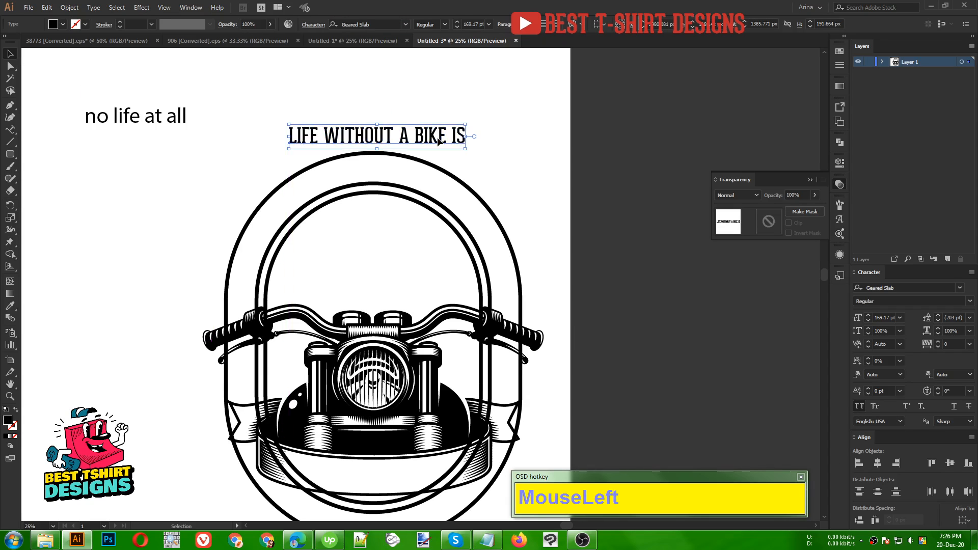
{"action": "key", "text": "ctrl+x"}
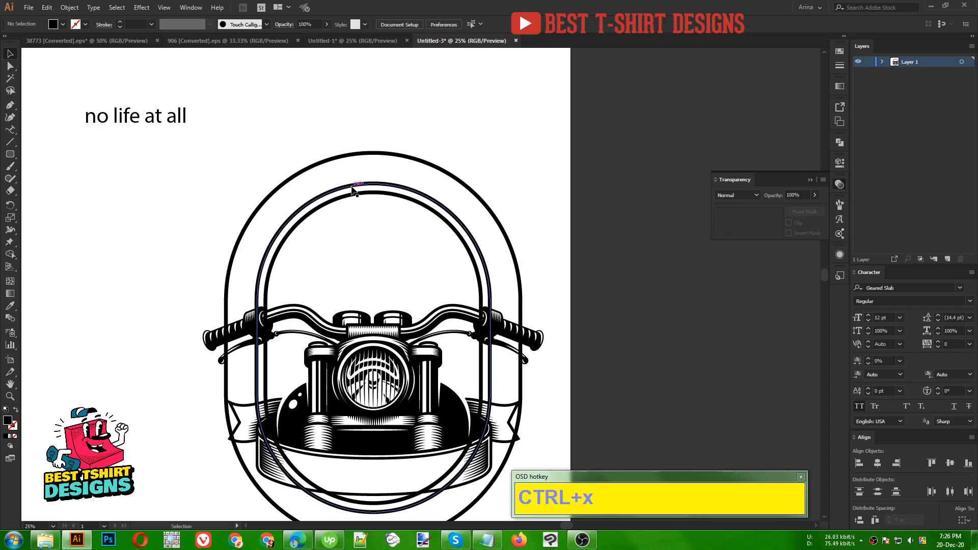
{"action": "left_click", "coordinate": [355, 189]}
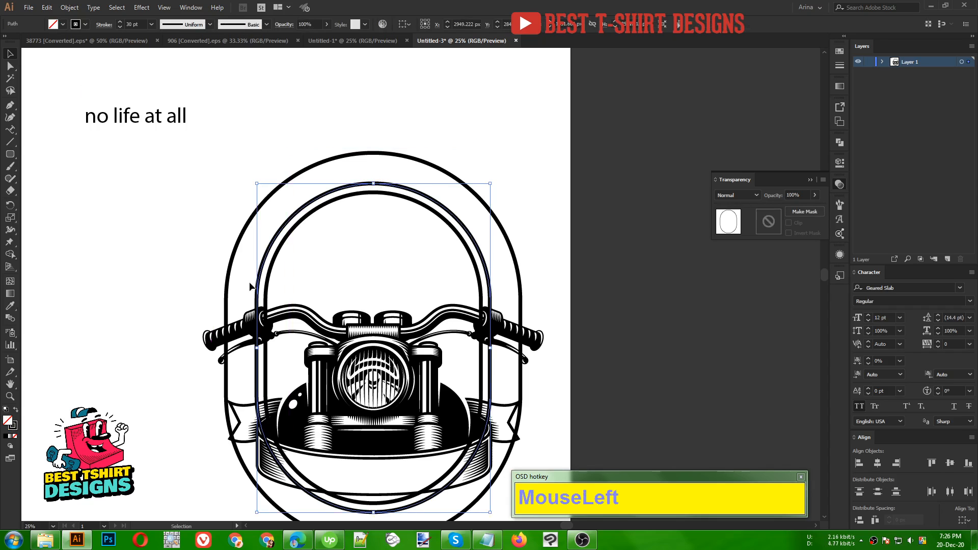
{"action": "scroll", "coordinate": [397, 158], "scroll_direction": "down", "scroll_amount": 1}
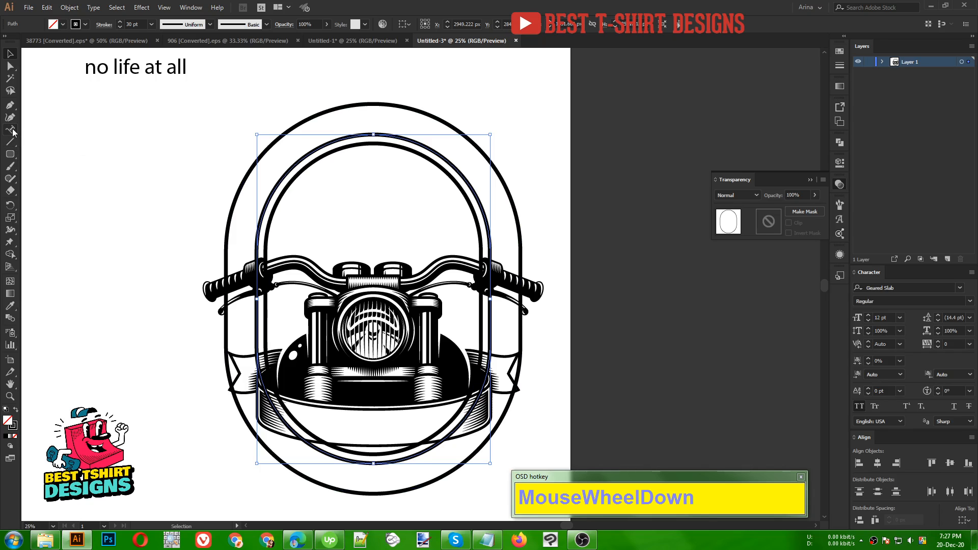
{"action": "left_click_drag", "start_coordinate": [13, 132], "coordinate": [61, 156]}
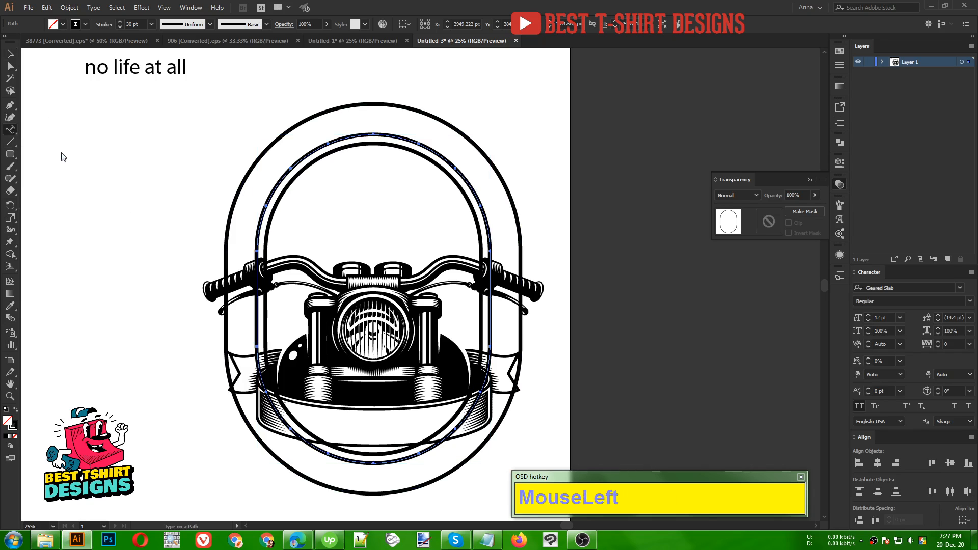
{"action": "left_click", "coordinate": [256, 250]}
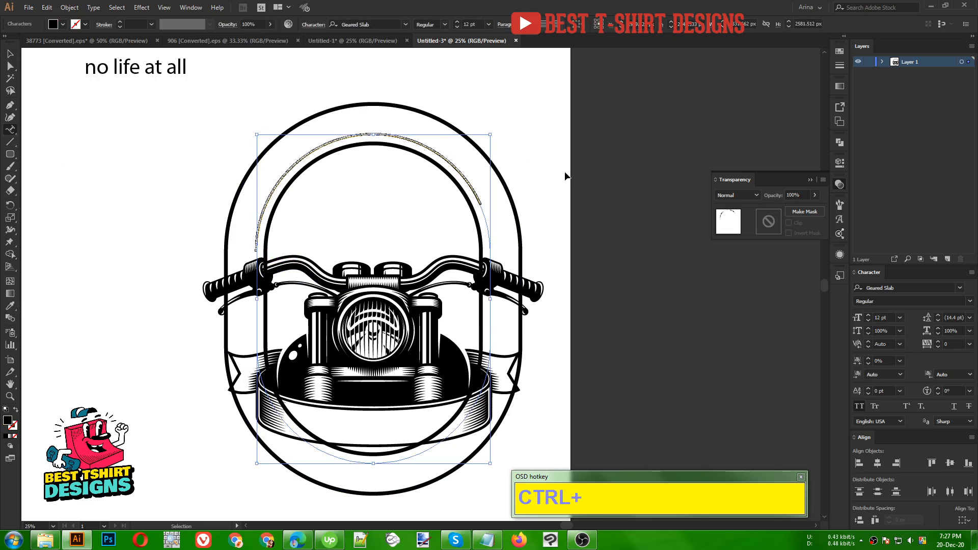
{"action": "key", "text": "ctrl+v"}
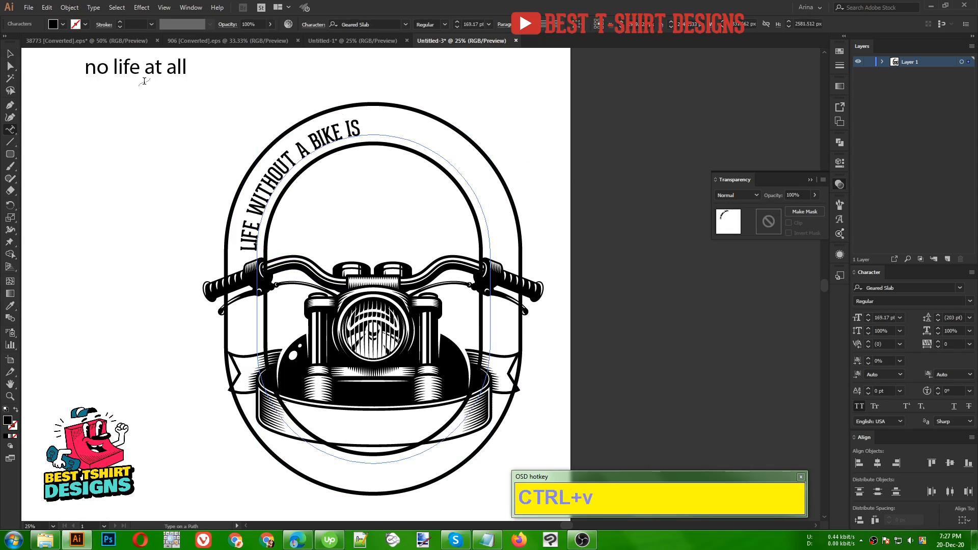
Step: Move the path text's start and end brackets to the midpoints of the outline's two sides and centre-align the text over the arch
{"action": "left_click", "coordinate": [10, 56]}
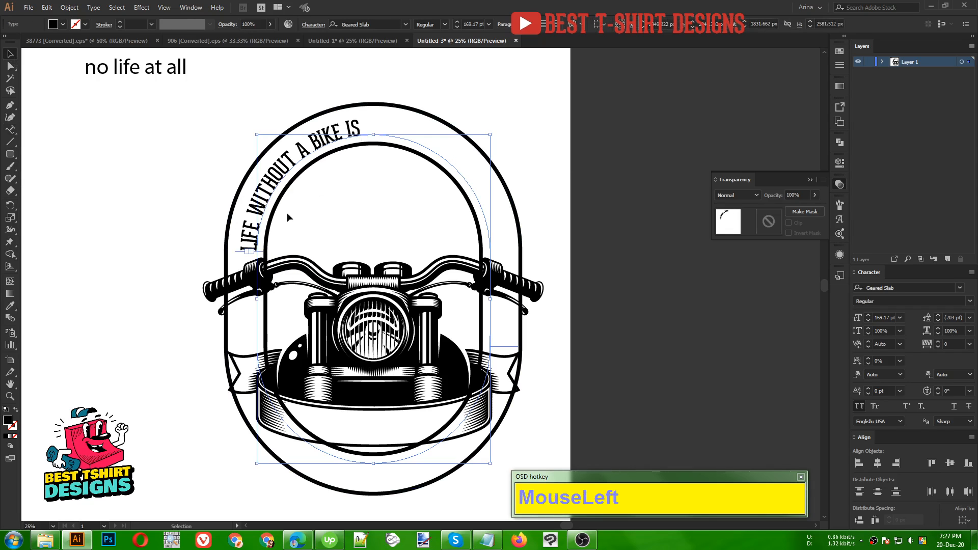
{"action": "left_click_drag", "start_coordinate": [238, 255], "coordinate": [576, 302]}
{"action": "key", "text": "Right"}
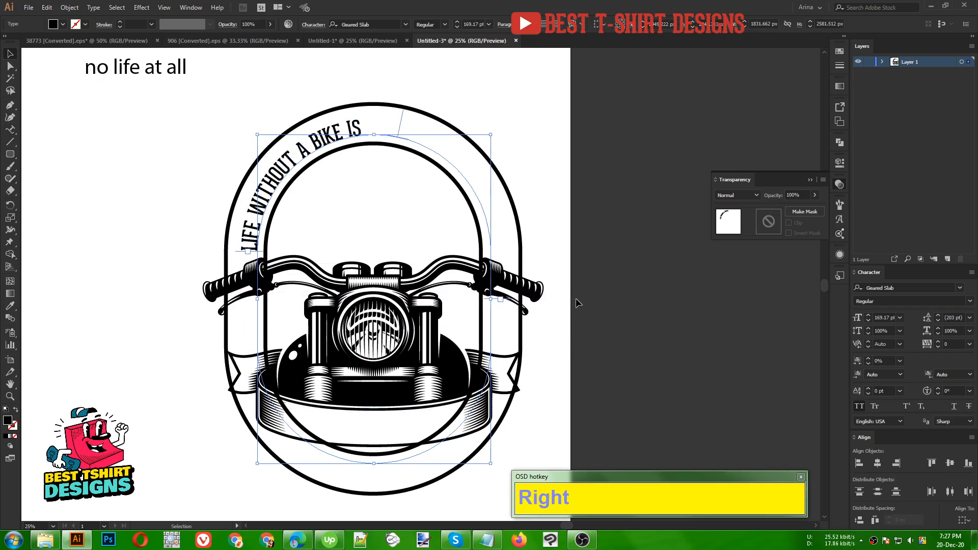
{"action": "key", "text": "Left"}
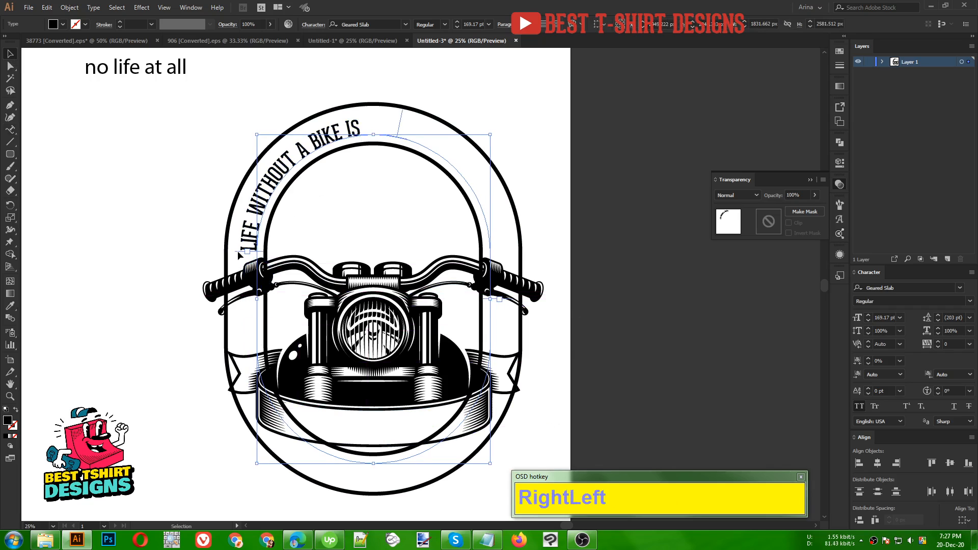
{"action": "left_click_drag", "start_coordinate": [239, 255], "coordinate": [241, 293]}
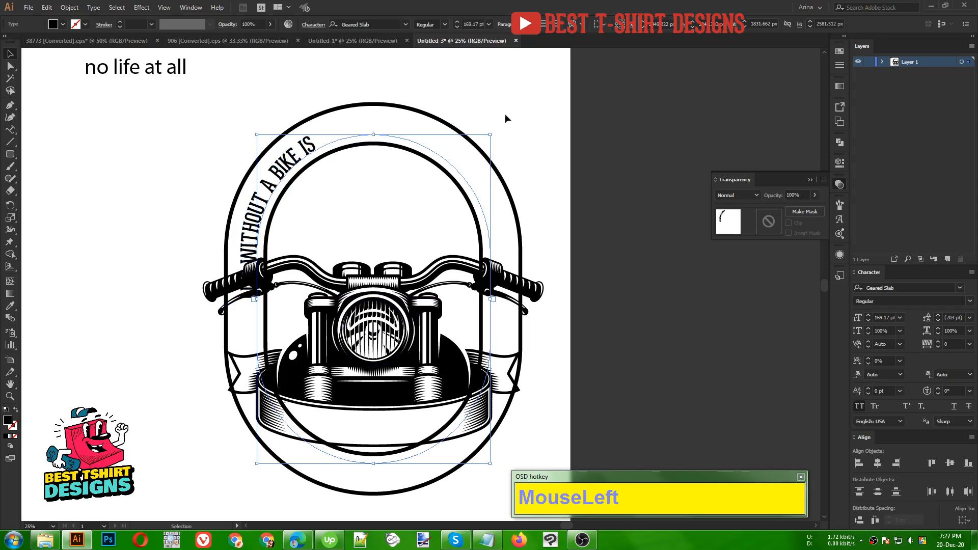
{"action": "left_click", "coordinate": [542, 25]}
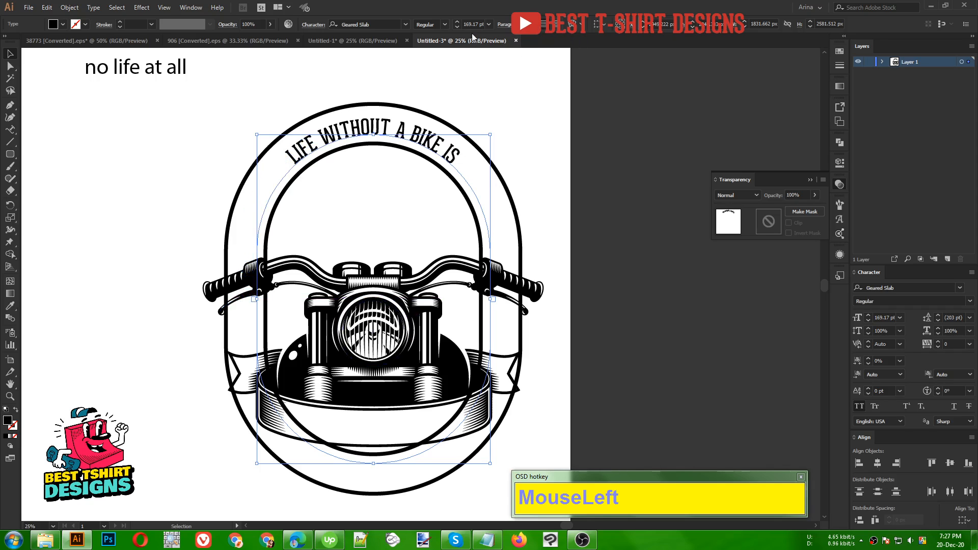
Step: Set the curved text to a 310 pt font size, -30 pt baseline shift and tracking of 40
{"action": "scroll", "coordinate": [477, 24], "scroll_direction": "up", "scroll_amount": 3}
{"action": "scroll", "coordinate": [476, 22], "scroll_direction": "up", "scroll_amount": 2}
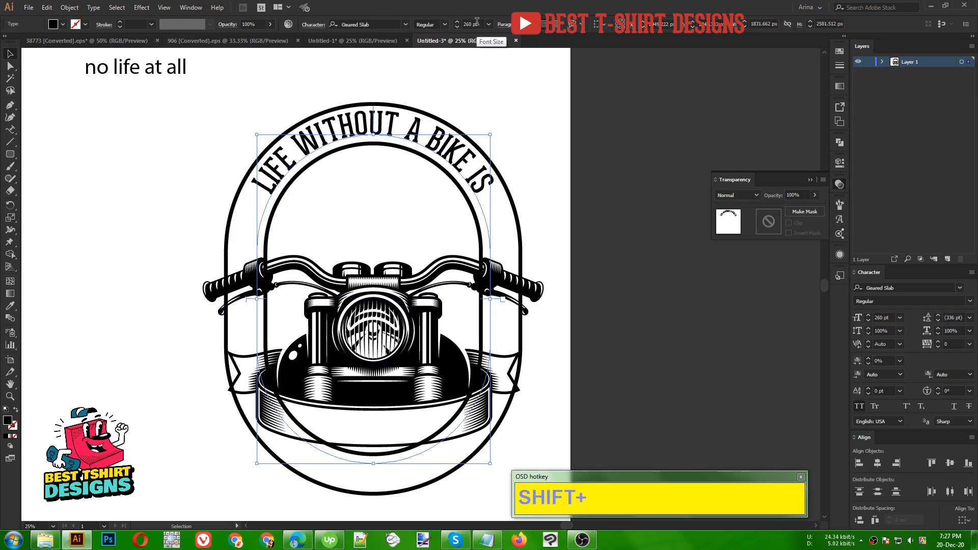
{"action": "scroll", "coordinate": [476, 22], "scroll_direction": "up", "scroll_amount": 7}
{"action": "scroll", "coordinate": [476, 22], "scroll_direction": "down", "scroll_amount": 2}
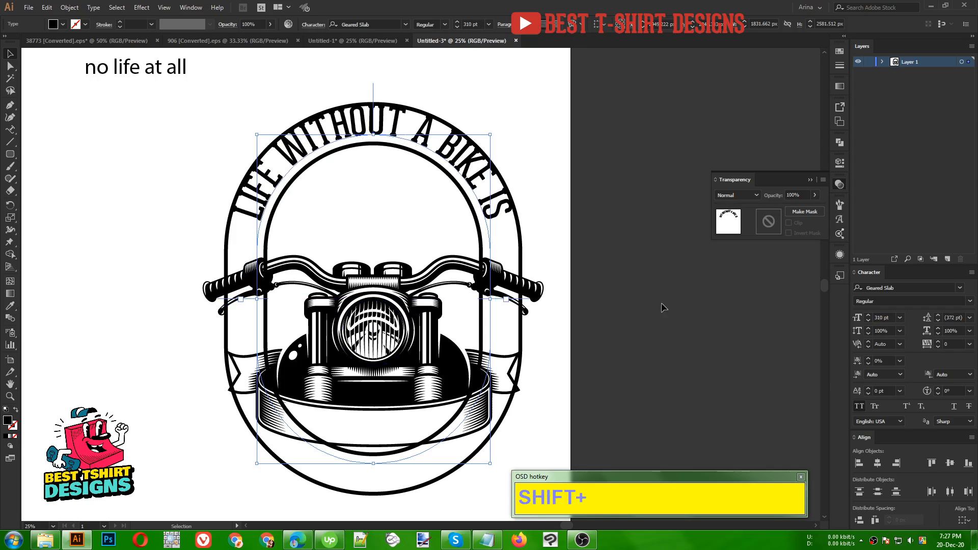
{"action": "scroll", "coordinate": [885, 391], "scroll_direction": "down", "scroll_amount": 2}
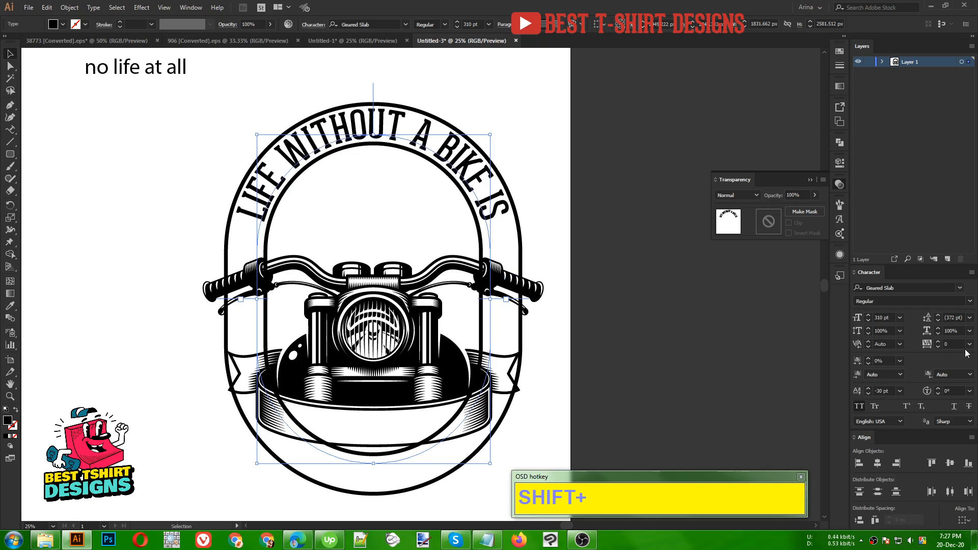
{"action": "scroll", "coordinate": [957, 343], "scroll_direction": "up", "scroll_amount": 4}
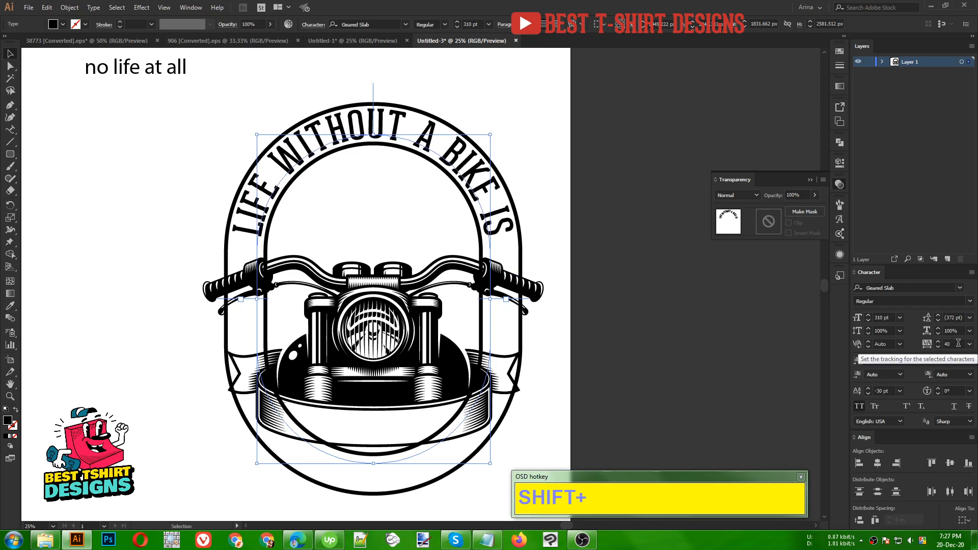
{"action": "left_click", "coordinate": [561, 135]}
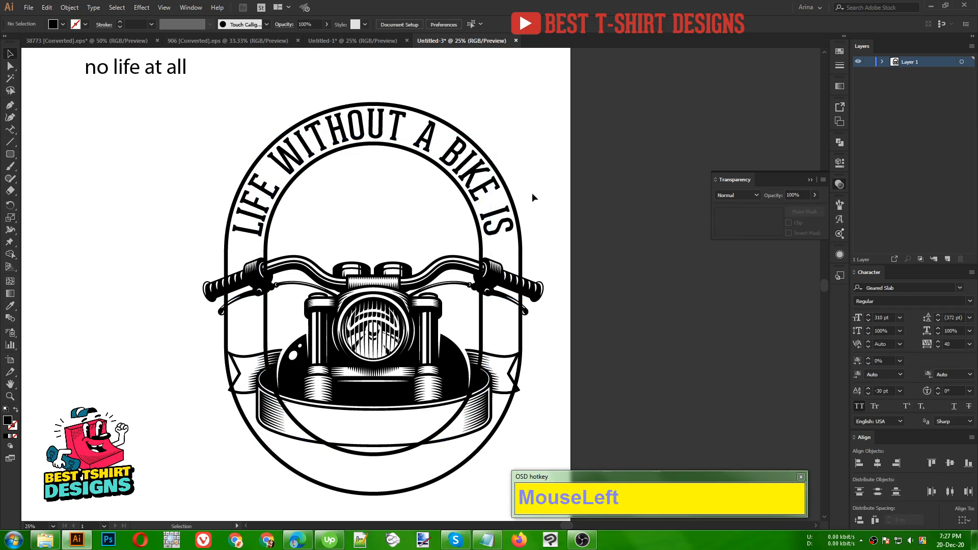
Step: Group the rounded outlines with the curved "LIFE WITHOUT A BIKE IS" text, leaving the motorcycle out
{"action": "scroll", "coordinate": [364, 228], "scroll_direction": "down", "scroll_amount": 1}
{"action": "scroll", "coordinate": [363, 228], "scroll_direction": "down", "scroll_amount": 2}
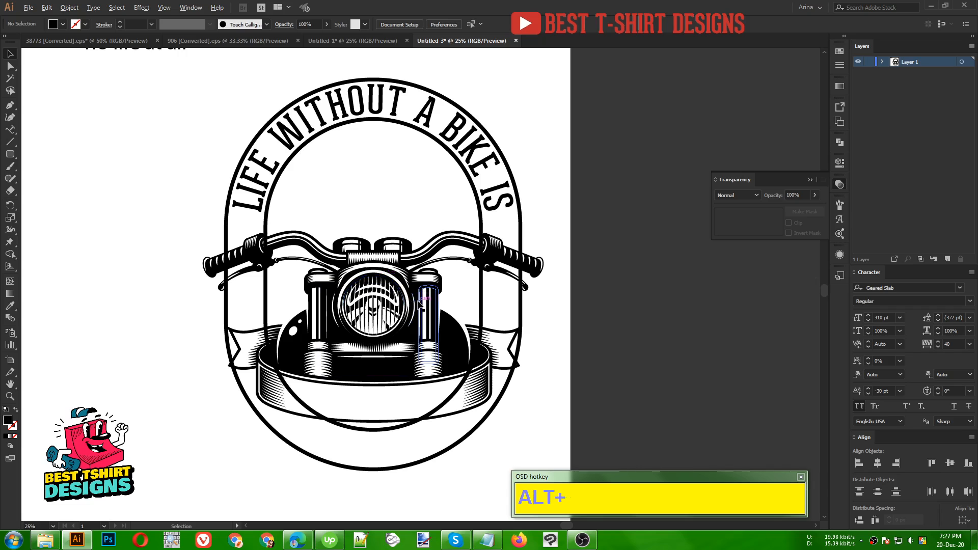
{"action": "scroll", "coordinate": [419, 304], "scroll_direction": "down", "scroll_amount": 1, "text": "alt"}
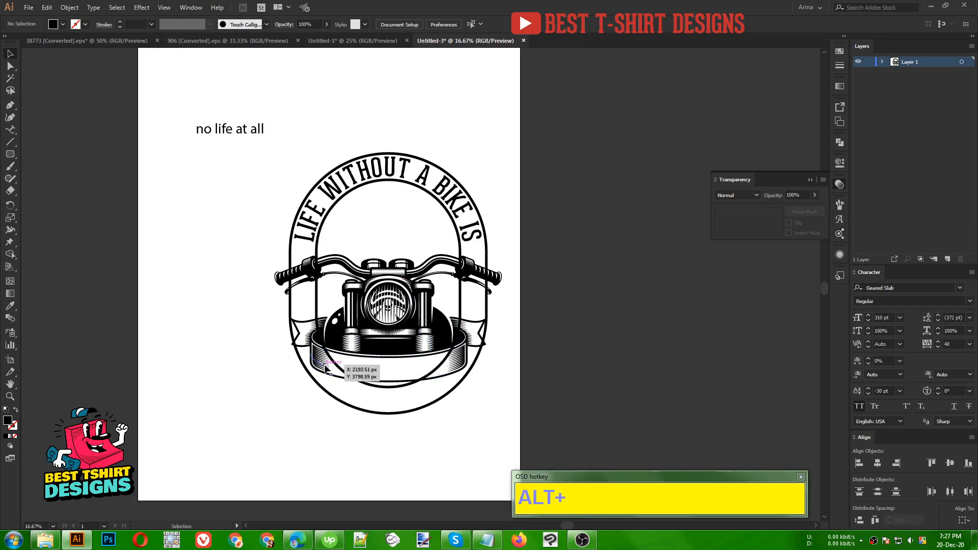
{"action": "left_click", "coordinate": [570, 204]}
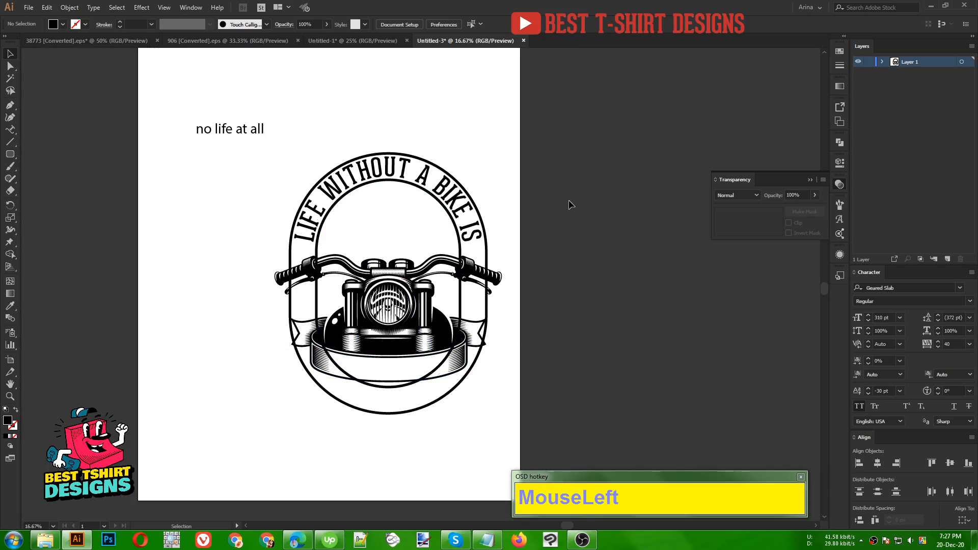
{"action": "left_click_drag", "start_coordinate": [255, 175], "coordinate": [508, 241]}
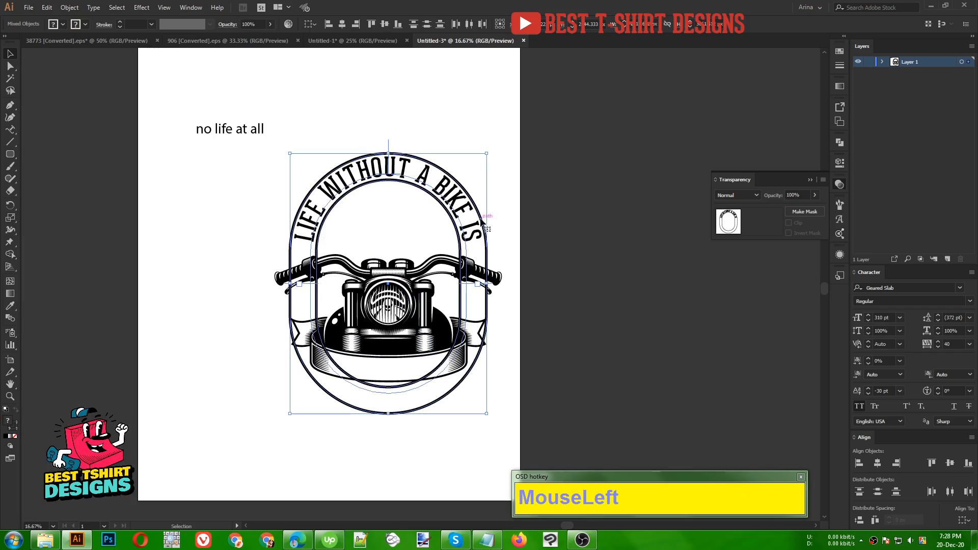
{"action": "key", "text": "ctrl"}
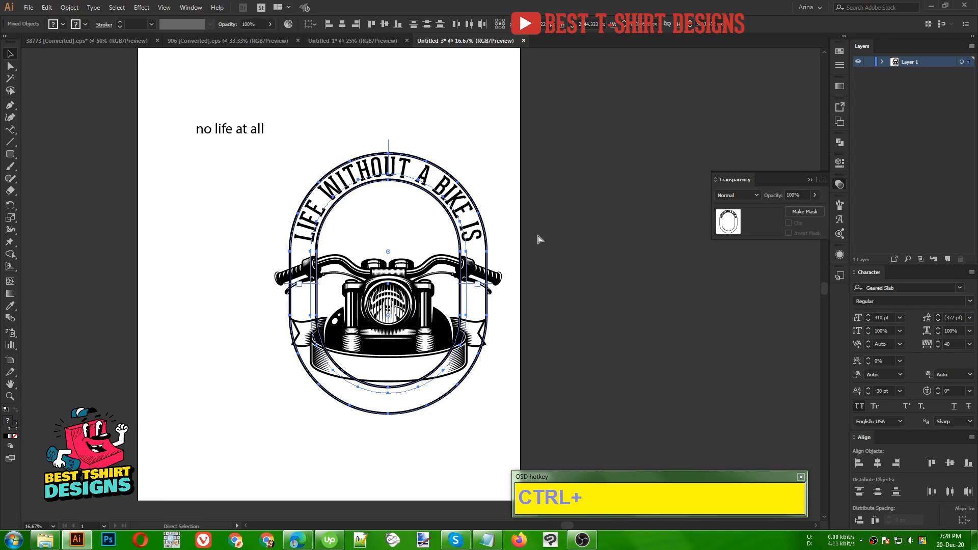
{"action": "key", "text": "ctrl+g"}
{"action": "left_click", "coordinate": [556, 343]}
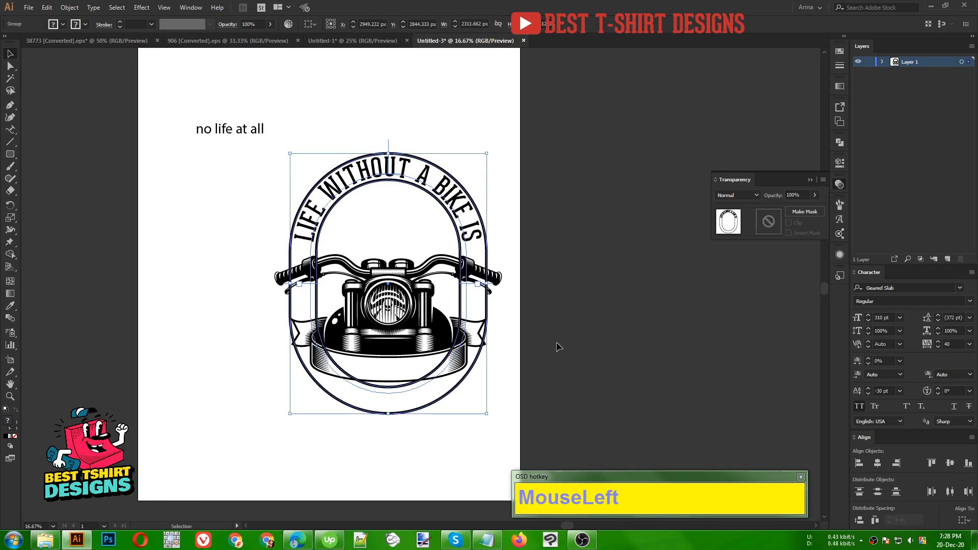
Step: Offset the motorcycle artwork's paths by 30 px with Miter joins and a miter limit of 4
{"action": "left_click", "coordinate": [401, 324]}
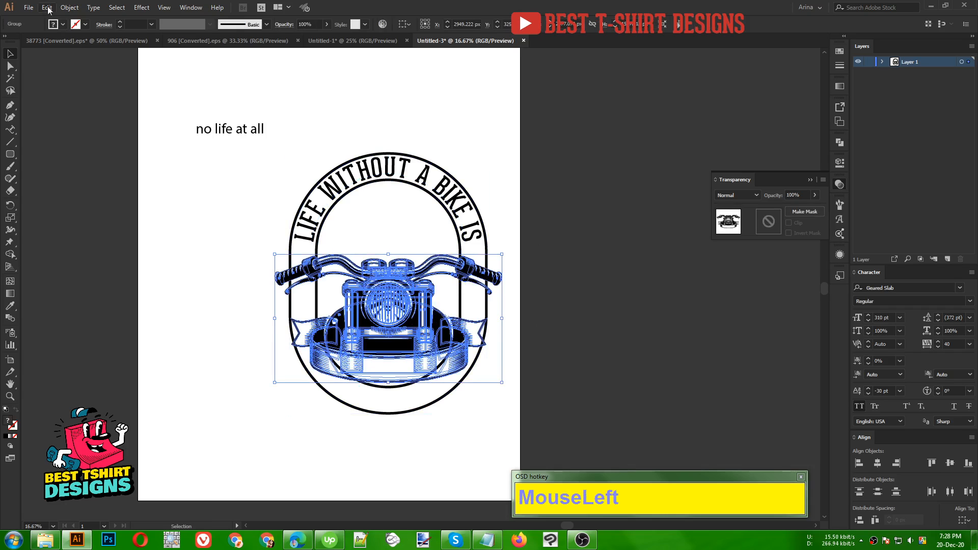
{"action": "left_click", "coordinate": [69, 7]}
{"action": "mouse_move", "coordinate": [96, 243]}
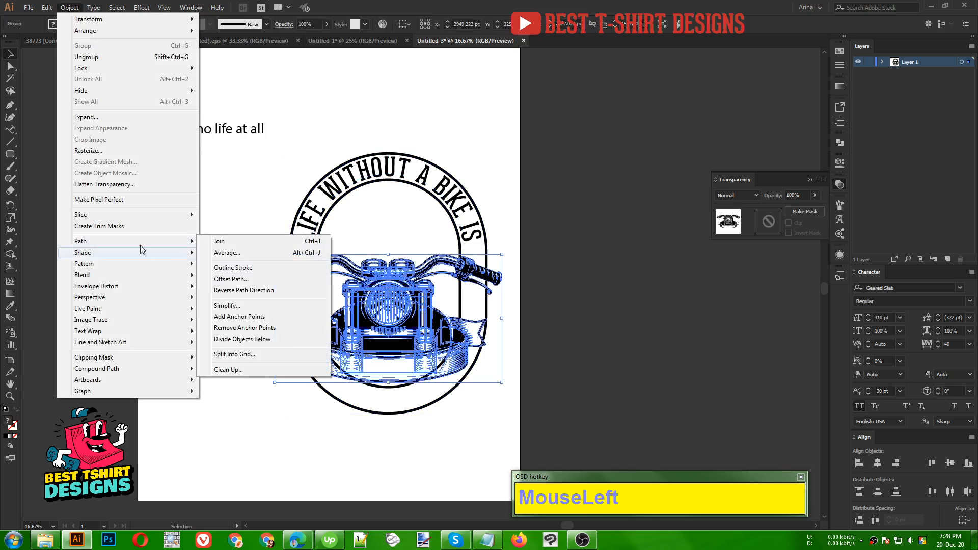
{"action": "left_click", "coordinate": [235, 281]}
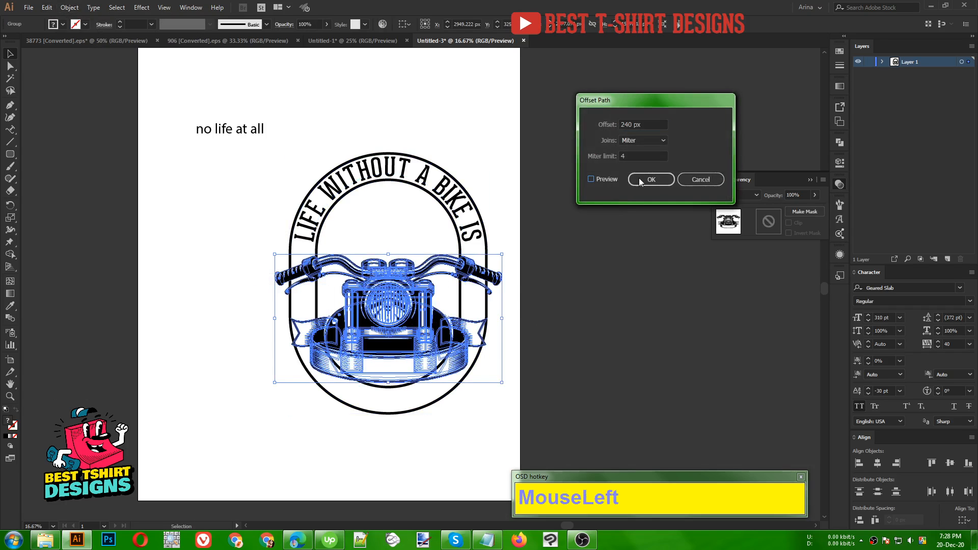
{"action": "left_click", "coordinate": [600, 178]}
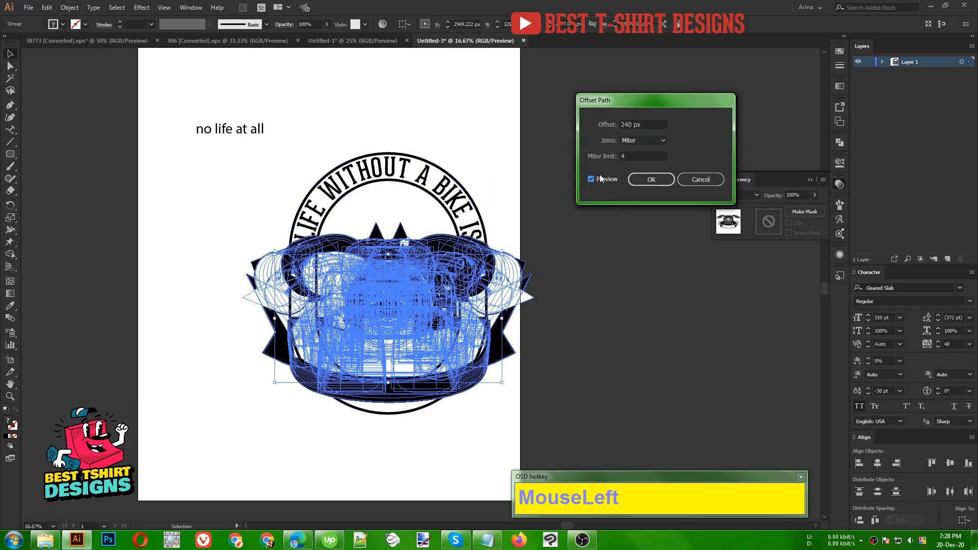
{"action": "left_click", "coordinate": [652, 124]}
{"action": "left_click_drag", "start_coordinate": [651, 124], "coordinate": [590, 126]}
{"action": "type", "text": "10"}
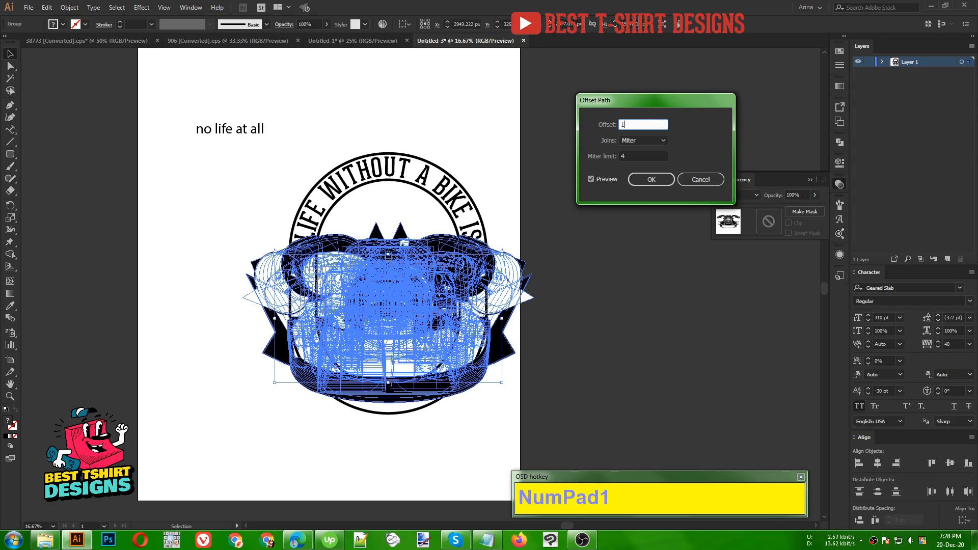
{"action": "left_click", "coordinate": [634, 156]}
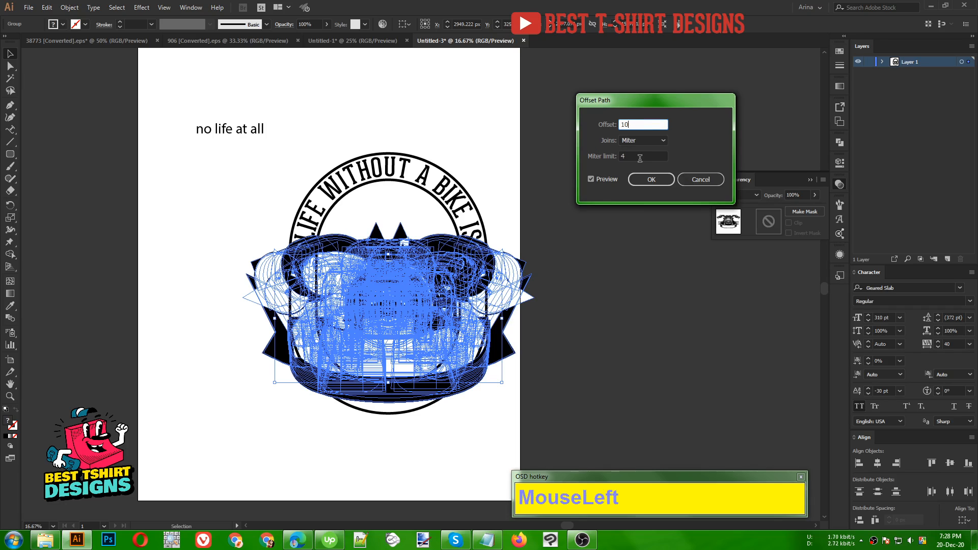
{"action": "left_click", "coordinate": [644, 124]}
{"action": "key", "text": "shift+Up"}
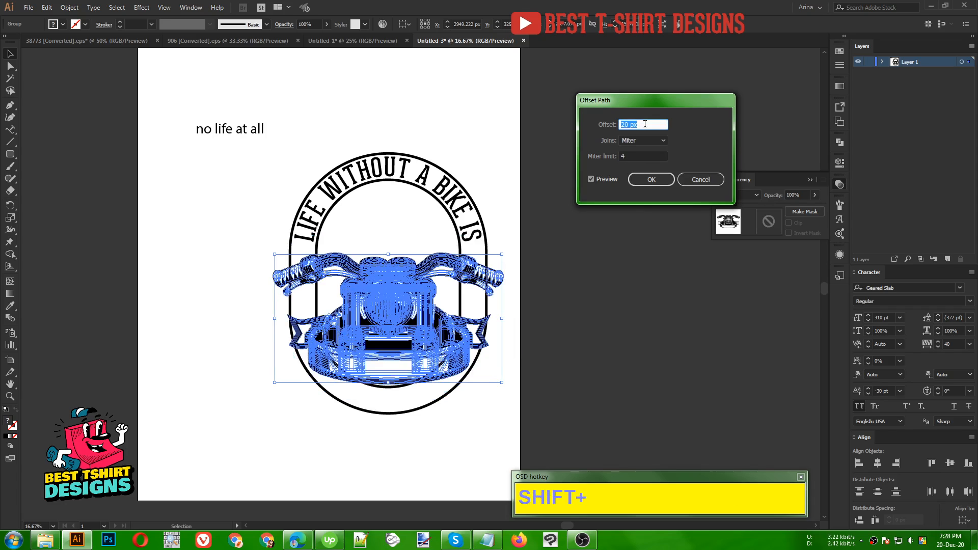
{"action": "scroll", "coordinate": [645, 123], "scroll_direction": "up", "scroll_amount": 1, "text": "shift"}
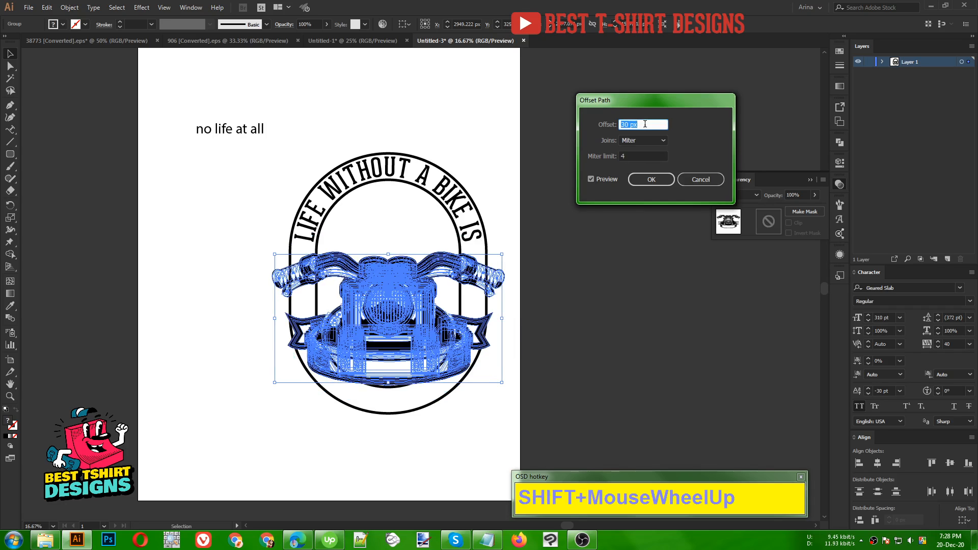
{"action": "left_click", "coordinate": [645, 178]}
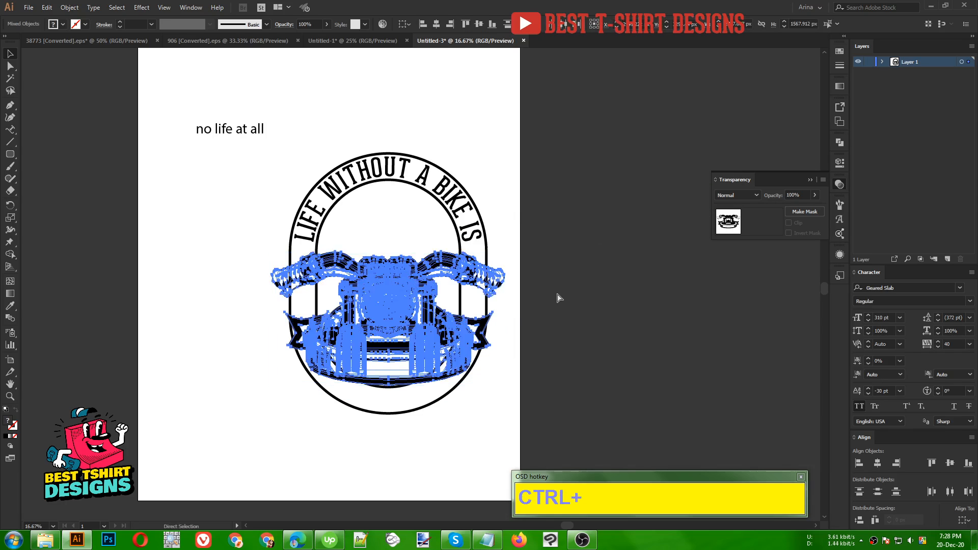
Step: Cut the offset motorcycle artwork and paste it in place into a new non-clipping opacity mask on the outlines-and-text group
{"action": "key", "text": "ctrl+x"}
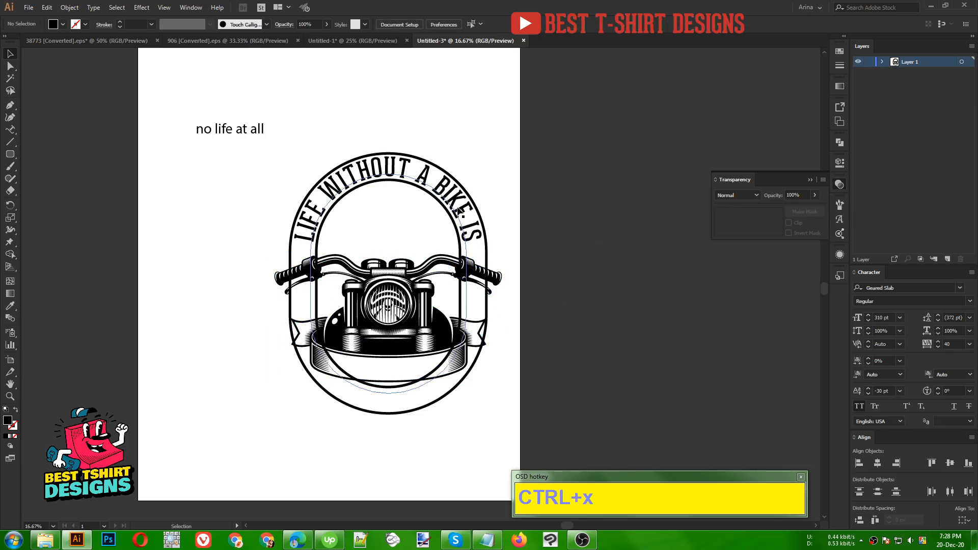
{"action": "left_click", "coordinate": [458, 210]}
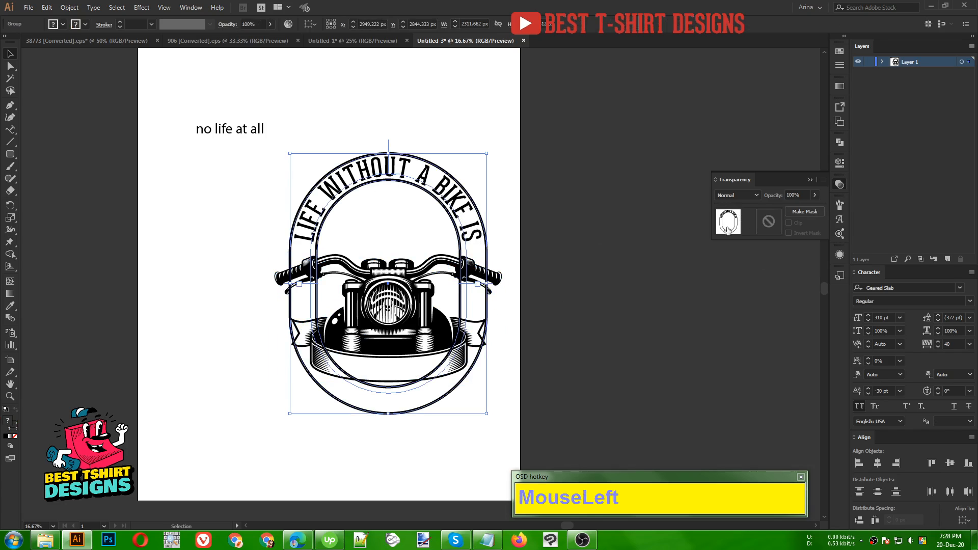
{"action": "double_click", "coordinate": [769, 223]}
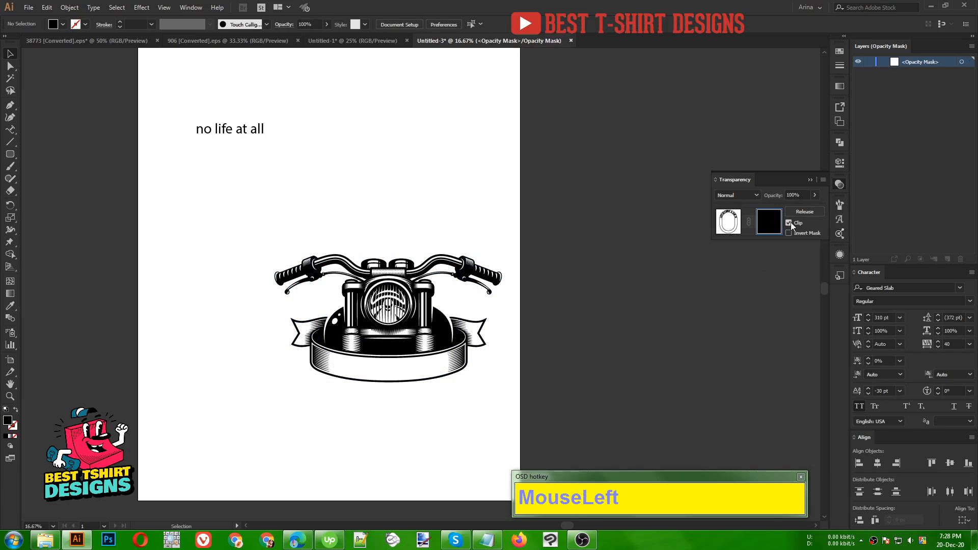
{"action": "left_click", "coordinate": [789, 223]}
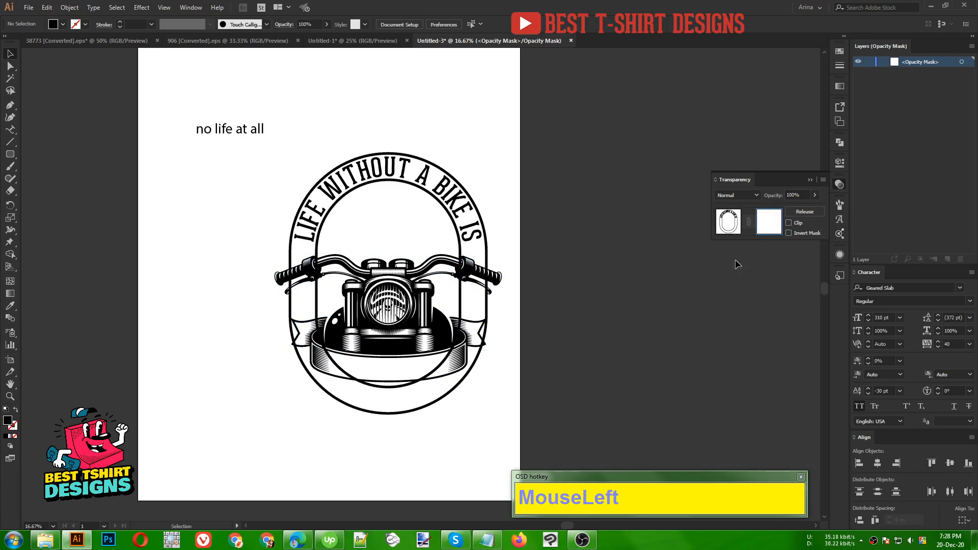
{"action": "key", "text": "ctrl"}
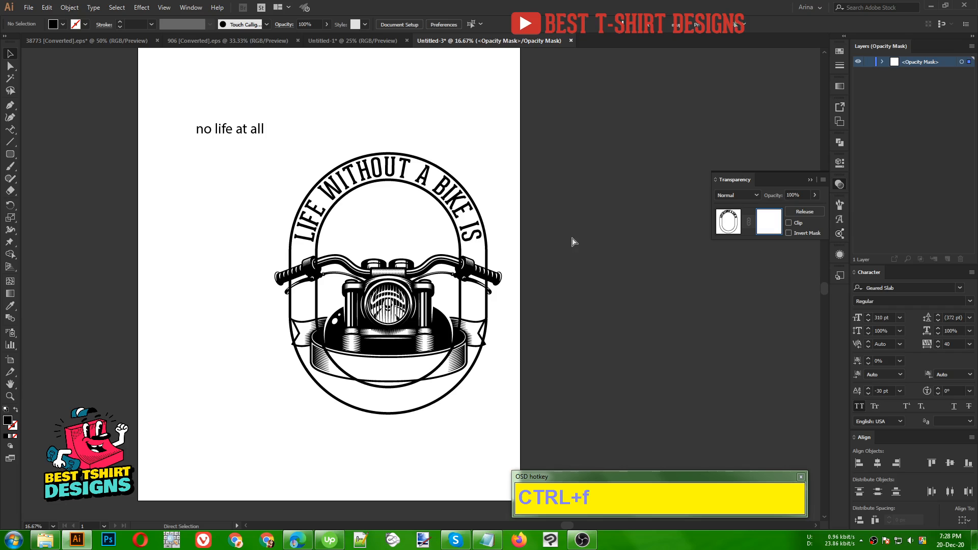
{"action": "key", "text": "ctrl+f"}
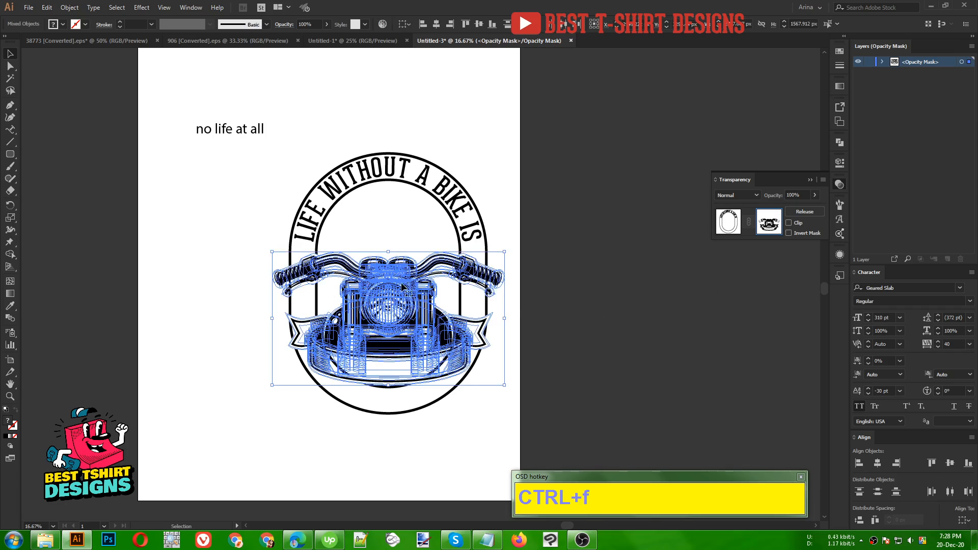
Step: Fill all the pasted motorcycle artwork inside the mask with black and unite it into a single silhouette
{"action": "left_click_drag", "start_coordinate": [230, 219], "coordinate": [609, 420]}
{"action": "left_click", "coordinate": [63, 25]}
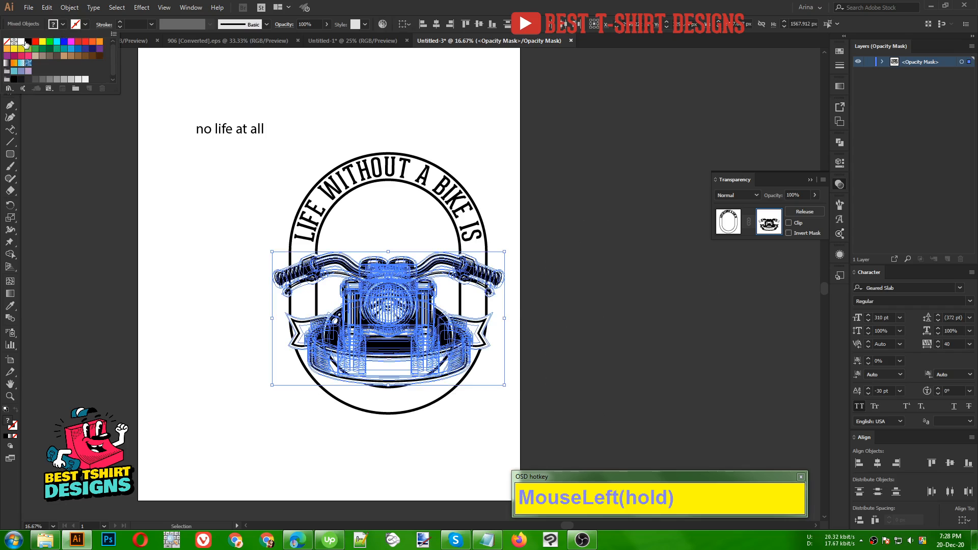
{"action": "left_click", "coordinate": [24, 43]}
{"action": "left_click", "coordinate": [149, 235]}
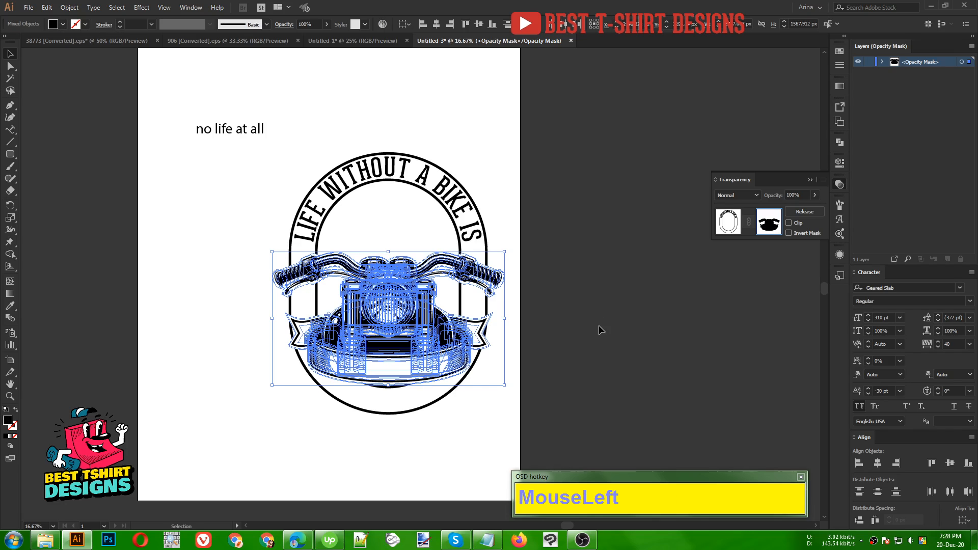
{"action": "left_click", "coordinate": [839, 144]}
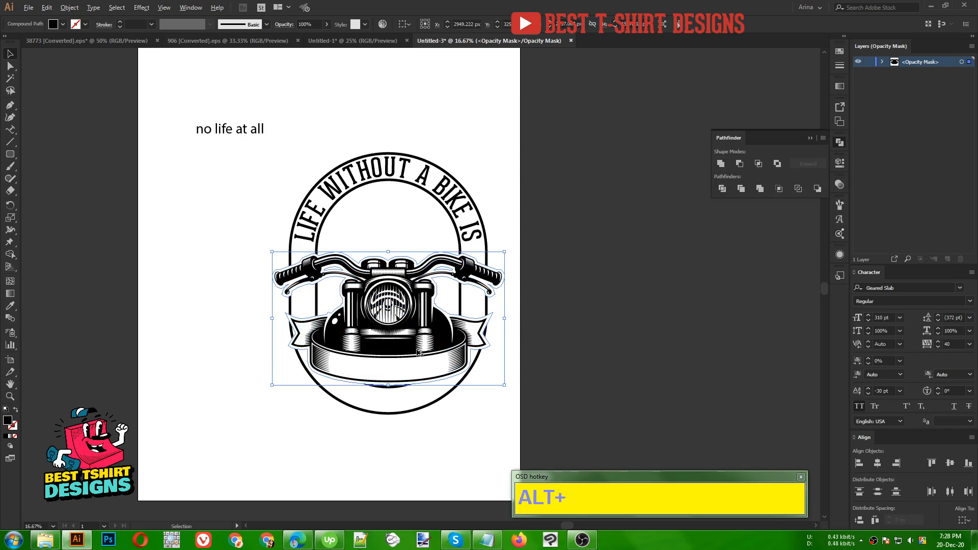
{"action": "scroll", "coordinate": [429, 389], "scroll_direction": "up", "scroll_amount": 2, "text": "alt"}
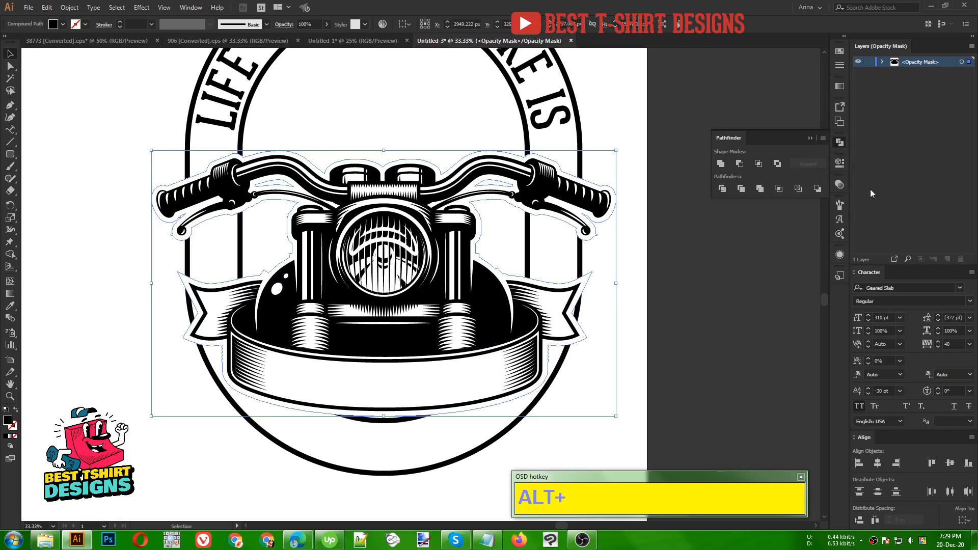
Step: Exit opacity mask editing back to the main artwork and deselect the masked group
{"action": "left_click", "coordinate": [839, 184]}
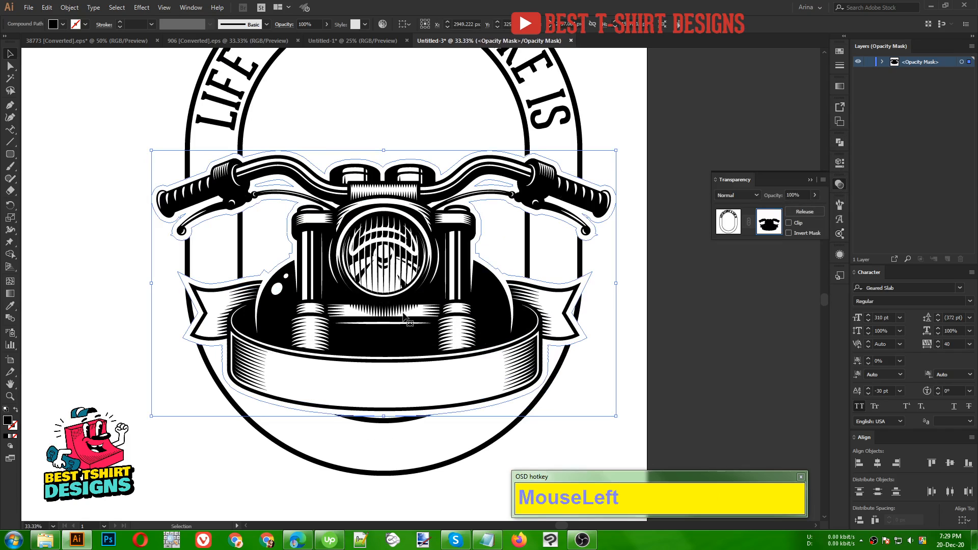
{"action": "scroll", "coordinate": [347, 311], "scroll_direction": "down", "scroll_amount": 1, "text": "alt"}
{"action": "left_click", "coordinate": [732, 220]}
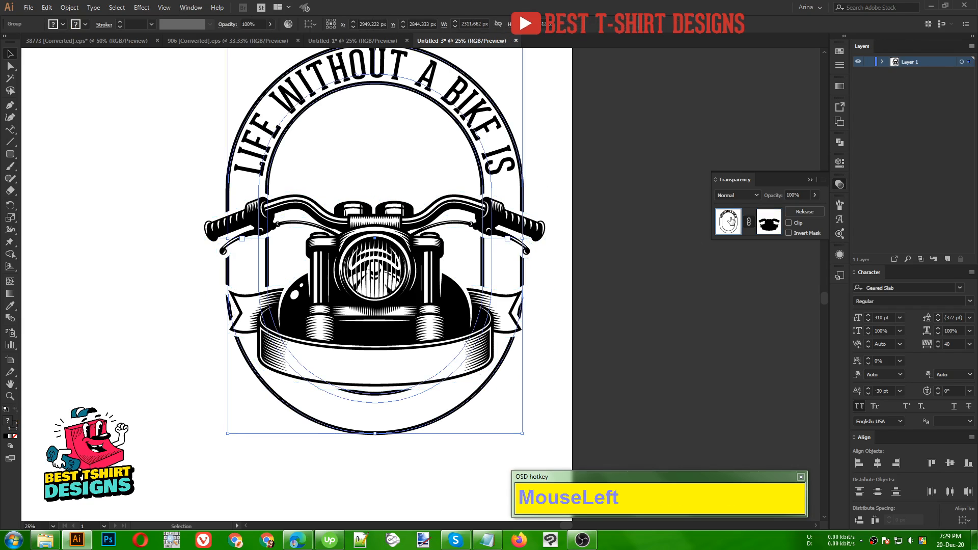
{"action": "left_click", "coordinate": [648, 350]}
{"action": "scroll", "coordinate": [445, 349], "scroll_direction": "down", "scroll_amount": 1, "text": "alt"}
{"action": "left_click", "coordinate": [581, 367]}
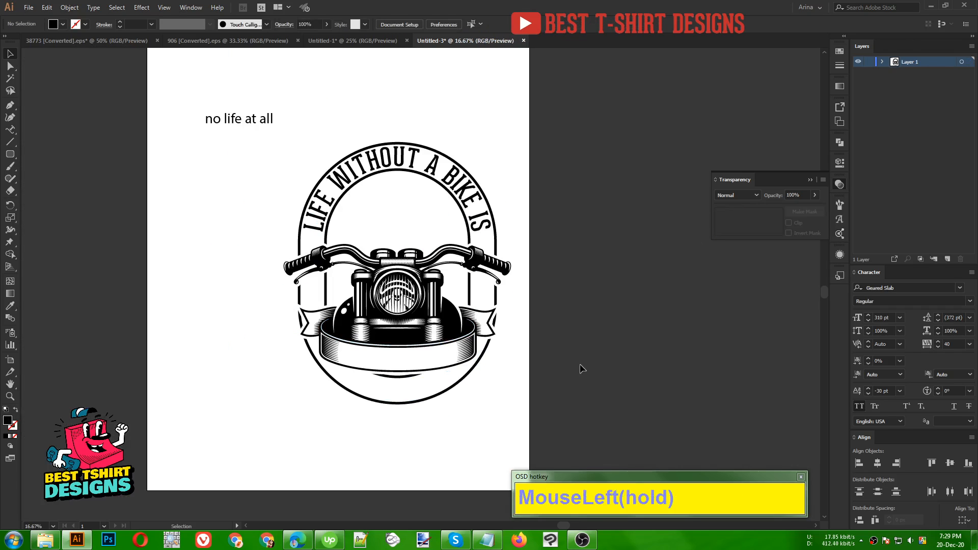
Step: Reopen the group's opacity mask and draw black freehand Pencil shapes over the notched ribbon ends on both sides to hide the outline there
{"action": "scroll", "coordinate": [455, 346], "scroll_direction": "up", "scroll_amount": 2, "text": "alt"}
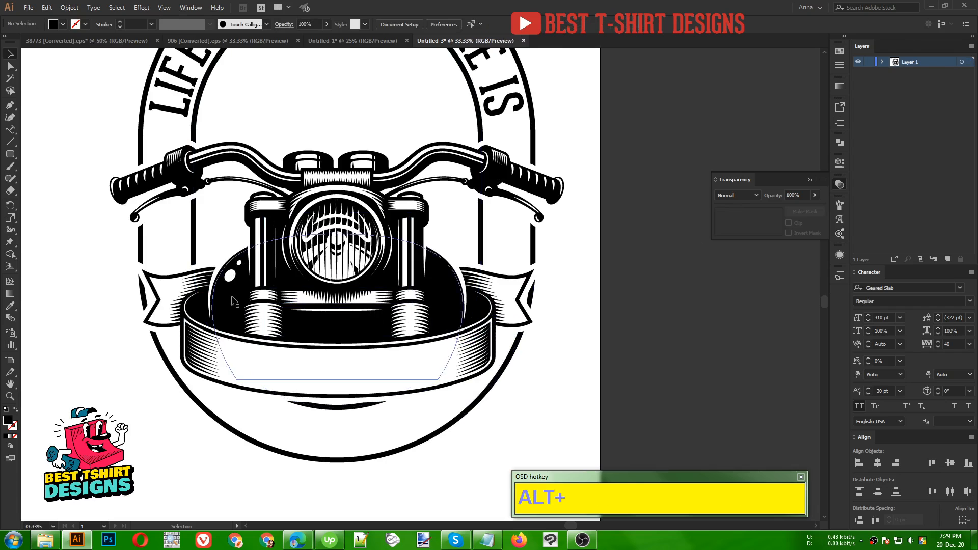
{"action": "left_click", "coordinate": [532, 297]}
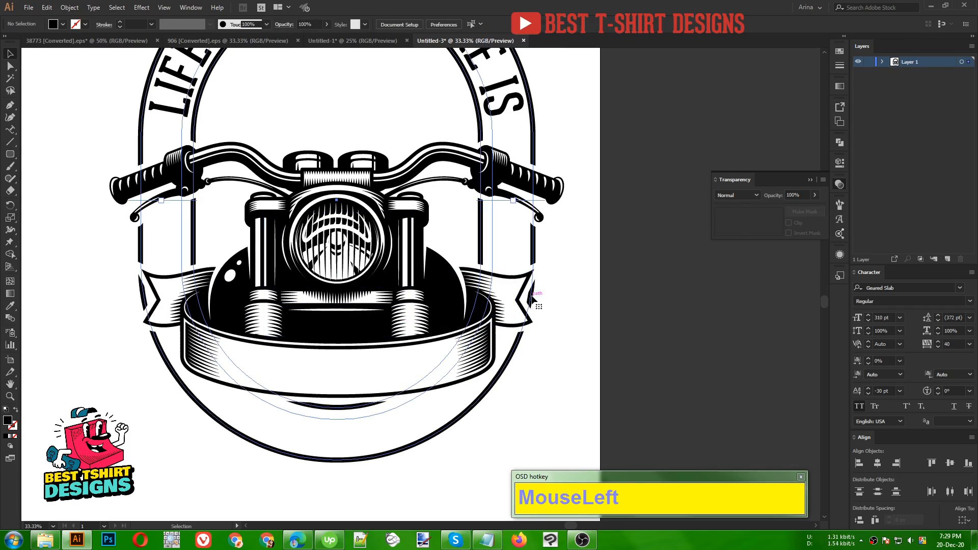
{"action": "left_click", "coordinate": [769, 221]}
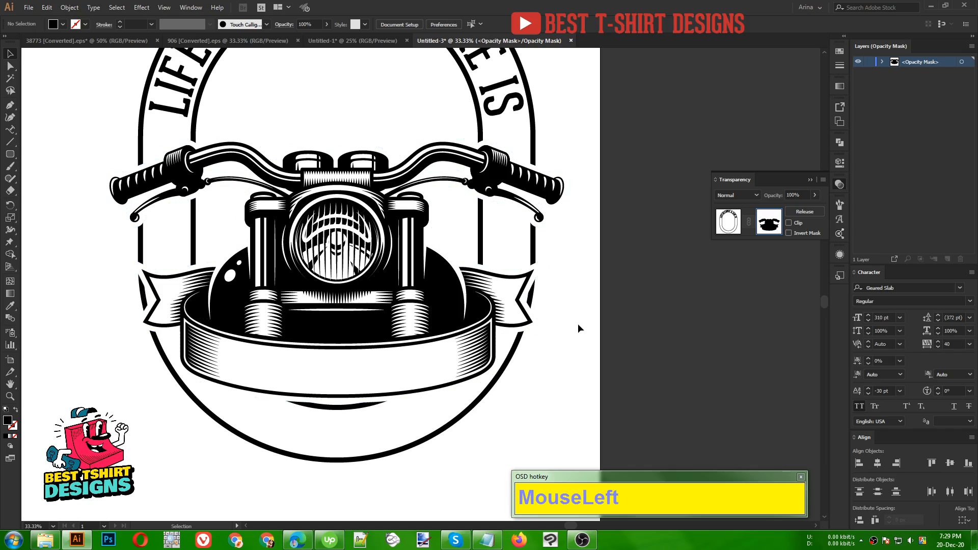
{"action": "key", "text": "n"}
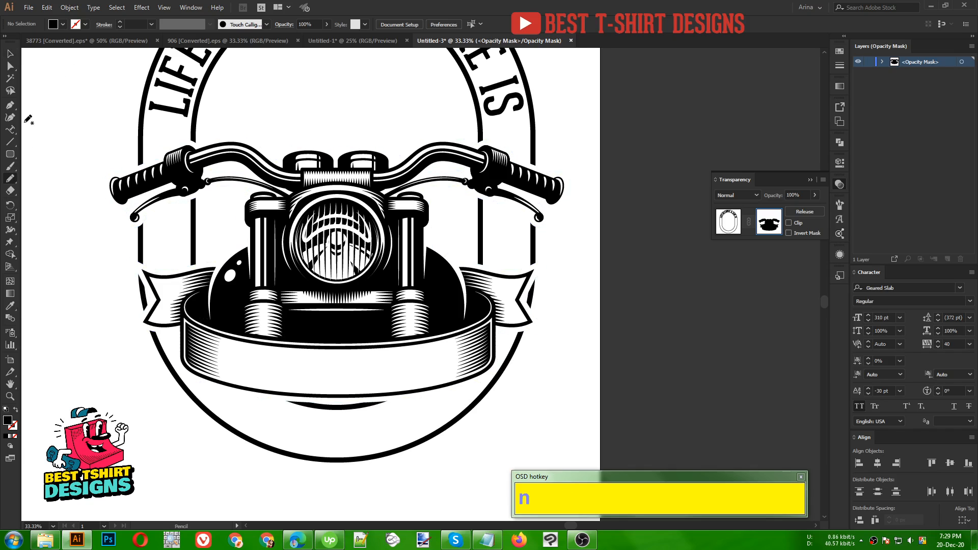
{"action": "left_click", "coordinate": [544, 278]}
{"action": "mouse_move", "coordinate": [545, 278]}
{"action": "left_mouse_down"}
{"action": "mouse_move", "coordinate": [509, 299]}
{"action": "mouse_move", "coordinate": [532, 320]}
{"action": "mouse_move", "coordinate": [565, 311]}
{"action": "mouse_move", "coordinate": [534, 269]}
{"action": "left_mouse_up"}
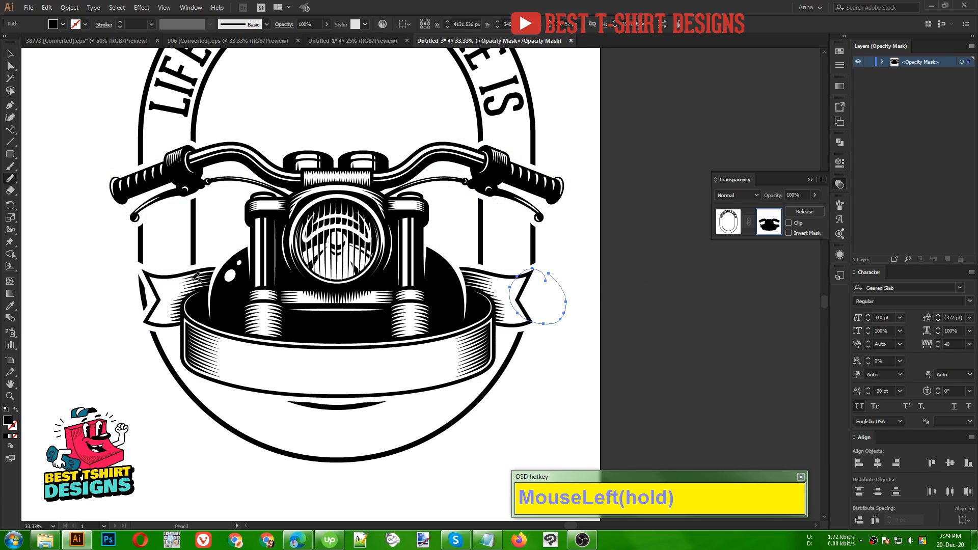
{"action": "mouse_move", "coordinate": [117, 261]}
{"action": "left_mouse_down"}
{"action": "mouse_move", "coordinate": [166, 303]}
{"action": "mouse_move", "coordinate": [144, 317]}
{"action": "mouse_move", "coordinate": [124, 312]}
{"action": "mouse_move", "coordinate": [114, 258]}
{"action": "left_mouse_up"}
{"action": "key", "text": "v"}
{"action": "left_click", "coordinate": [578, 329]}
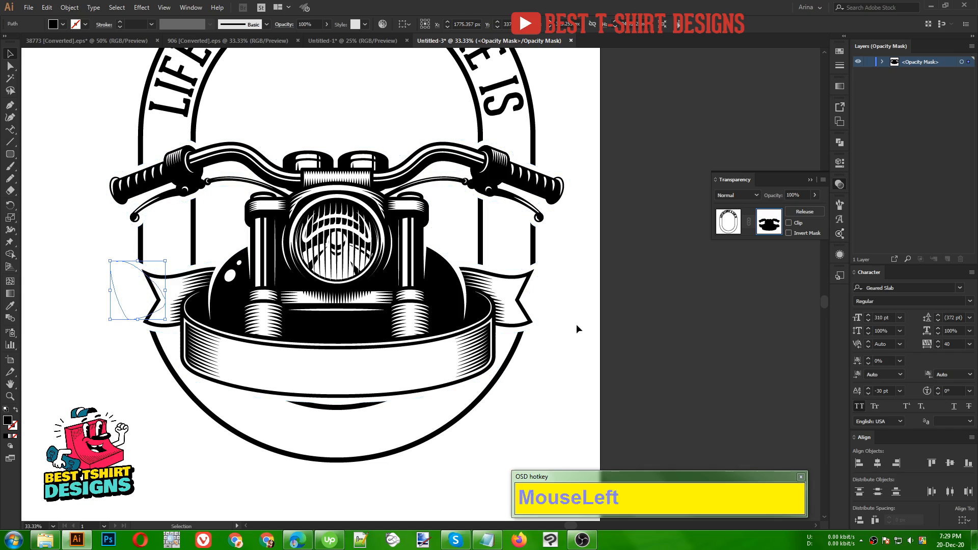
Step: Leave the opacity mask after the ribbon-end touch-ups and return to editing the regular artwork
{"action": "scroll", "coordinate": [578, 330], "scroll_direction": "down", "scroll_amount": 1, "text": "alt"}
{"action": "left_click", "coordinate": [728, 223]}
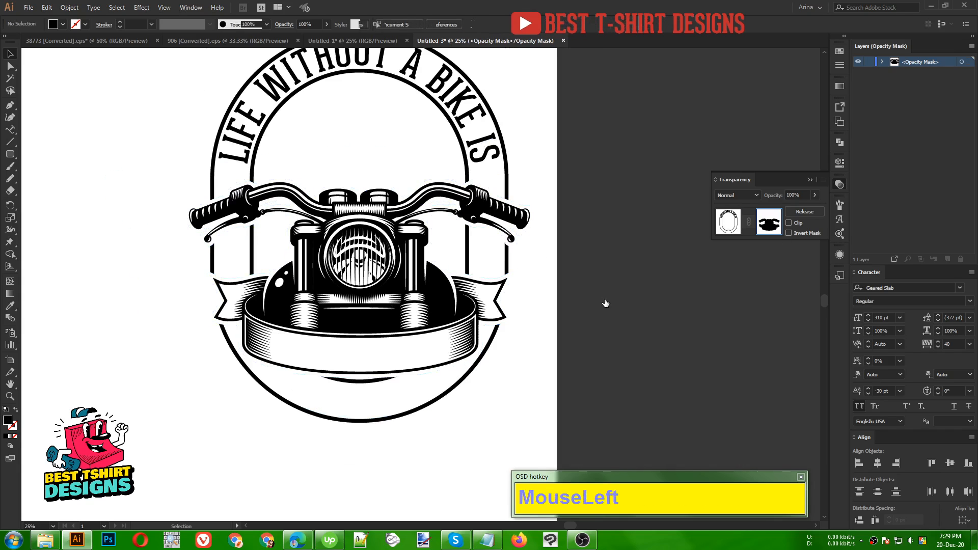
{"action": "left_click", "coordinate": [512, 362]}
{"action": "scroll", "coordinate": [511, 364], "scroll_direction": "up", "scroll_amount": 1}
{"action": "left_click", "coordinate": [555, 353]}
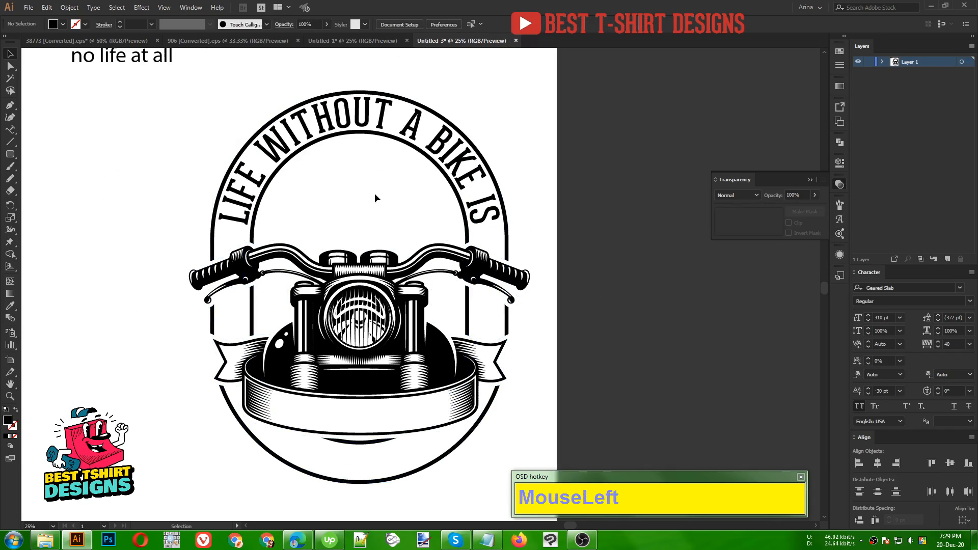
Step: Copy the curved text's style onto the "no life at all" text with the Eyedropper and move it fully onto the artboard
{"action": "scroll", "coordinate": [375, 194], "scroll_direction": "up", "scroll_amount": 1}
{"action": "scroll", "coordinate": [375, 193], "scroll_direction": "down", "scroll_amount": 1, "text": "alt"}
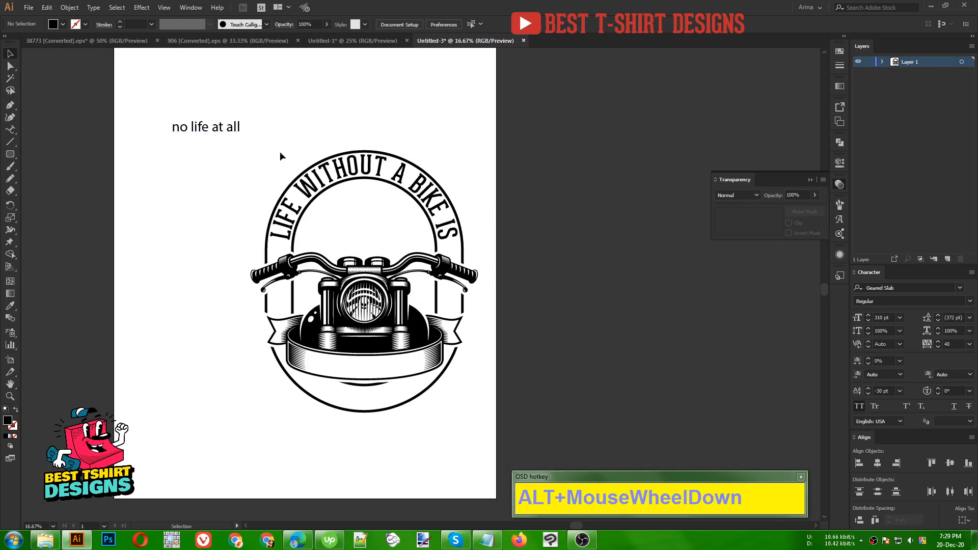
{"action": "left_click", "coordinate": [214, 129]}
{"action": "key", "text": "i"}
{"action": "left_click", "coordinate": [366, 159]}
{"action": "key", "text": "v"}
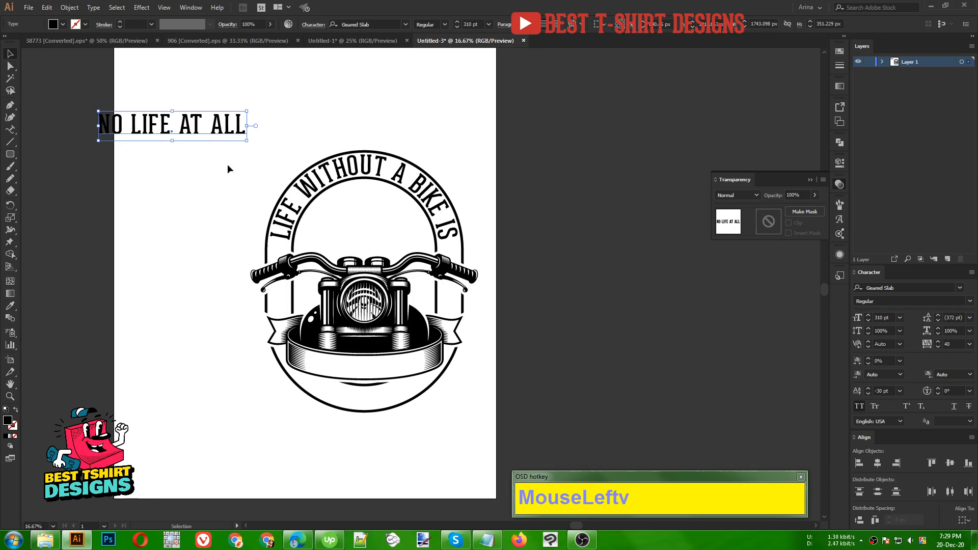
{"action": "left_click_drag", "start_coordinate": [214, 127], "coordinate": [282, 119]}
{"action": "left_click", "coordinate": [130, 179]}
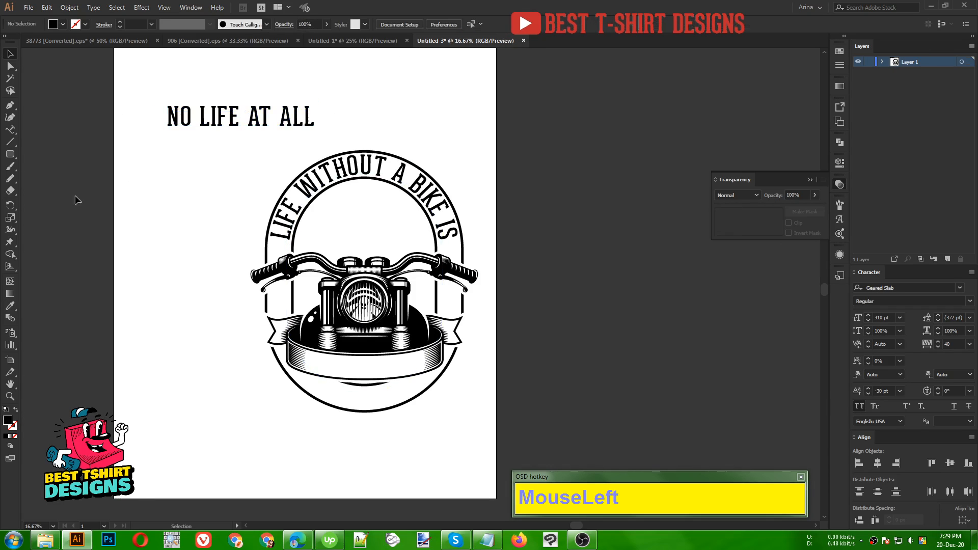
Step: Draw an ellipse about 2231 by 828 px over the ribbon banner and swap its black fill to a stroke
{"action": "left_click_drag", "start_coordinate": [14, 155], "coordinate": [51, 179]}
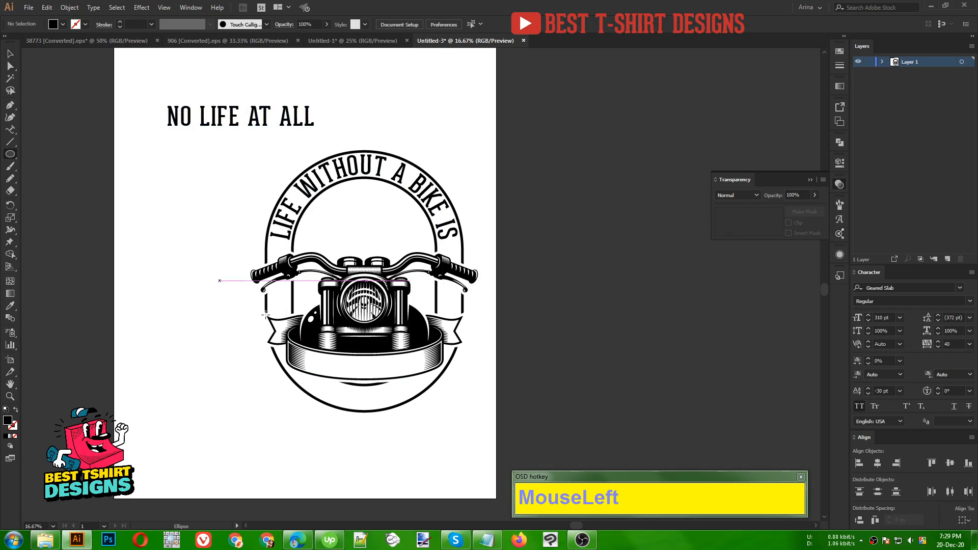
{"action": "scroll", "coordinate": [380, 379], "scroll_direction": "up", "scroll_amount": 1}
{"action": "scroll", "coordinate": [380, 380], "scroll_direction": "up", "scroll_amount": 1}
{"action": "left_click_drag", "start_coordinate": [172, 236], "coordinate": [550, 376]}
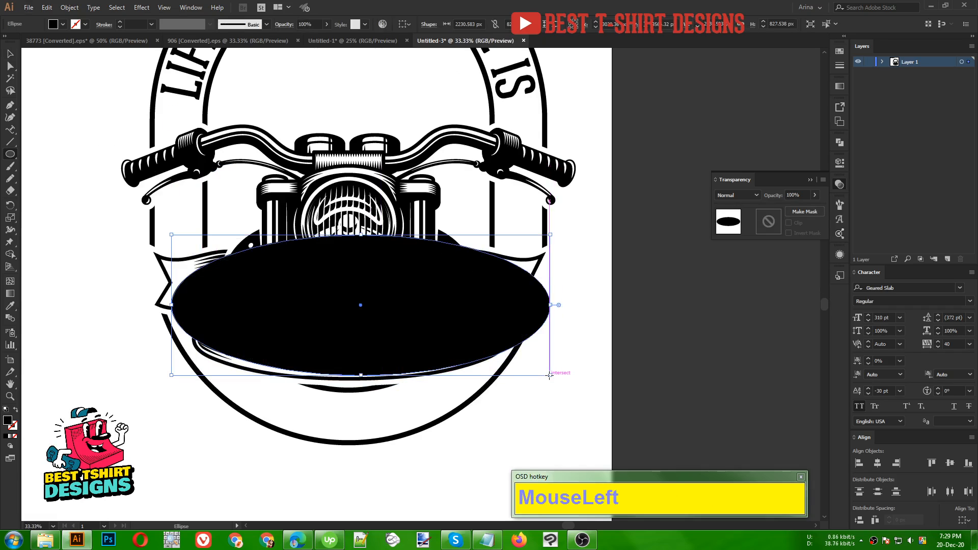
{"action": "key", "text": "shift+x"}
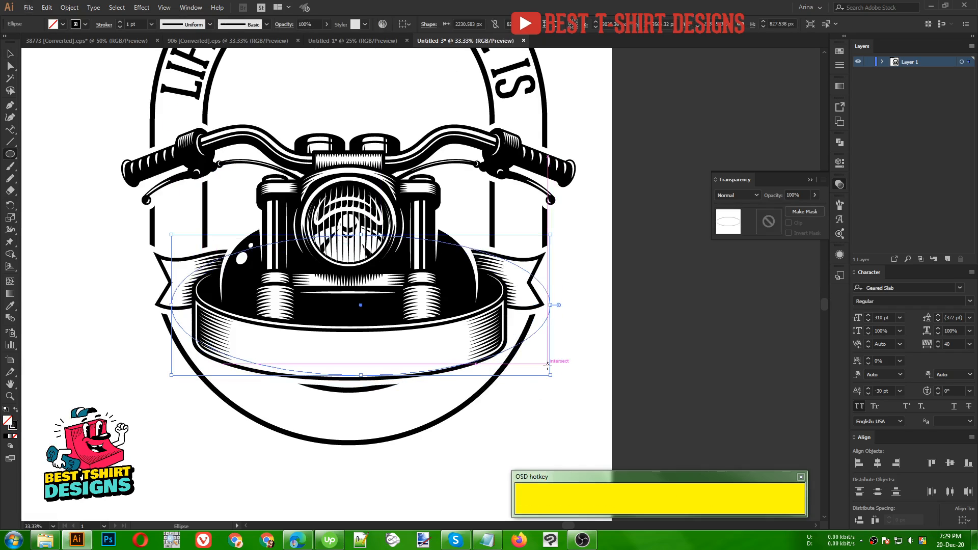
Step: Narrow the ellipse to about 2097 px wide and nudge it slightly up and to the left
{"action": "key", "text": "v"}
{"action": "left_click_drag", "start_coordinate": [552, 305], "coordinate": [529, 305]}
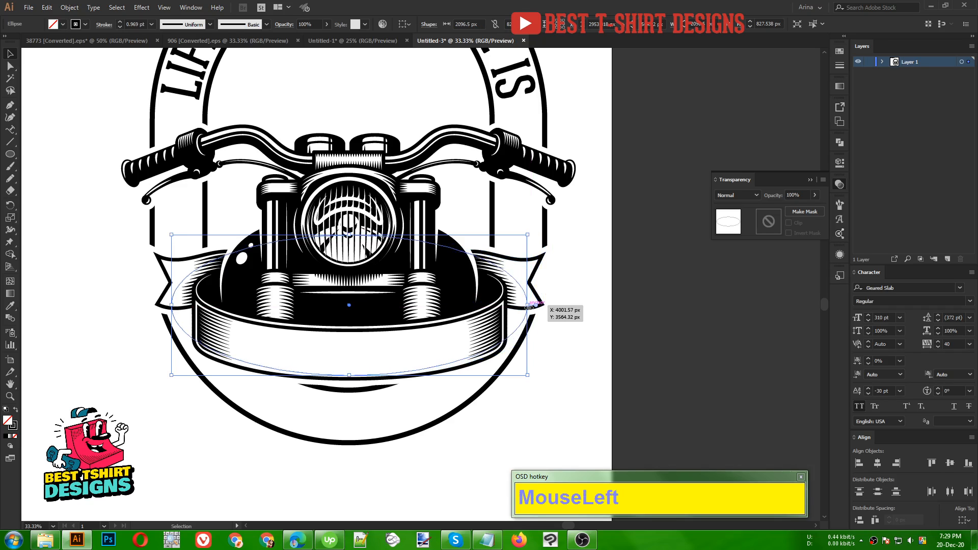
{"action": "key", "text": "Up"}
{"action": "key", "text": "Up"}
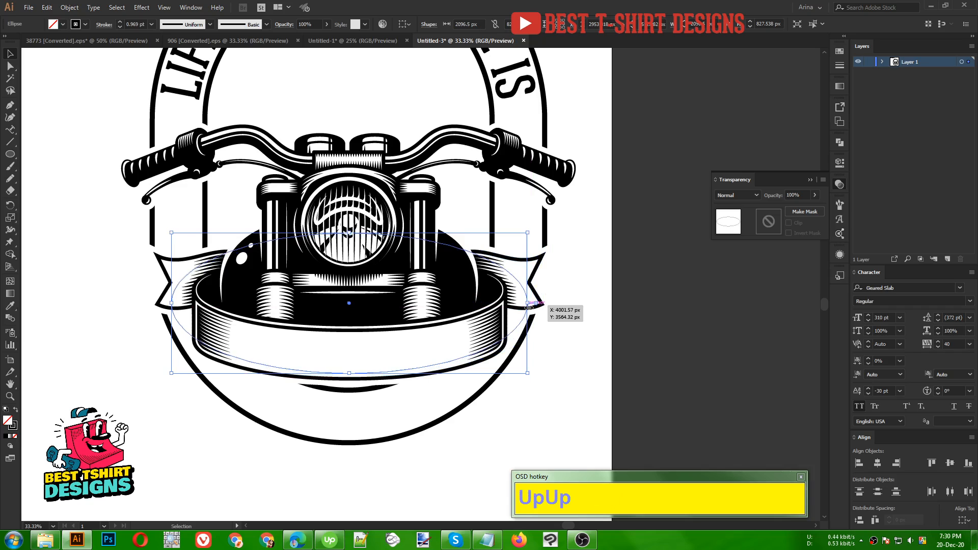
{"action": "key", "text": "Left"}
{"action": "key", "text": "Up"}
{"action": "key", "text": "Up"}
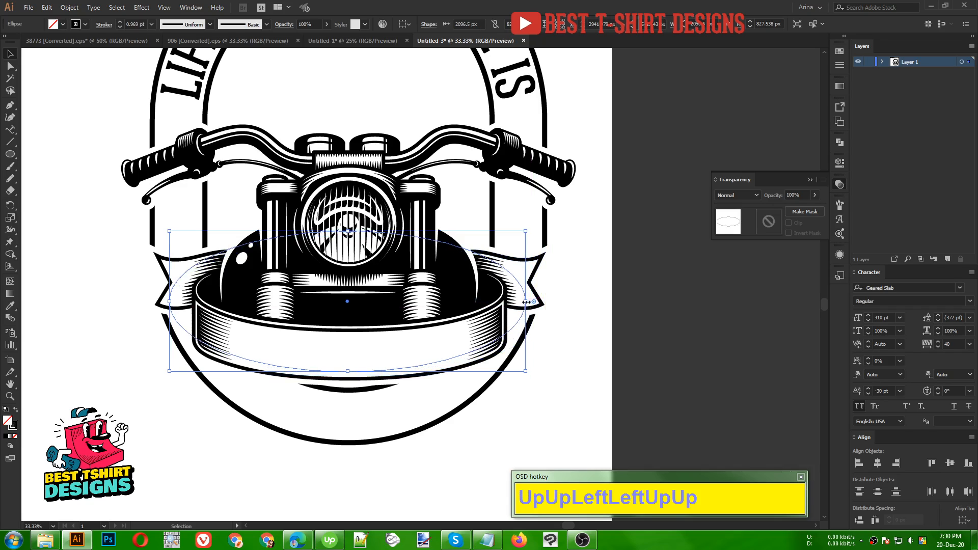
Step: Widen the ellipse to about 2211 px and nudge it so its lower arc is centred along the banner's curve
{"action": "left_click_drag", "start_coordinate": [526, 301], "coordinate": [545, 299]}
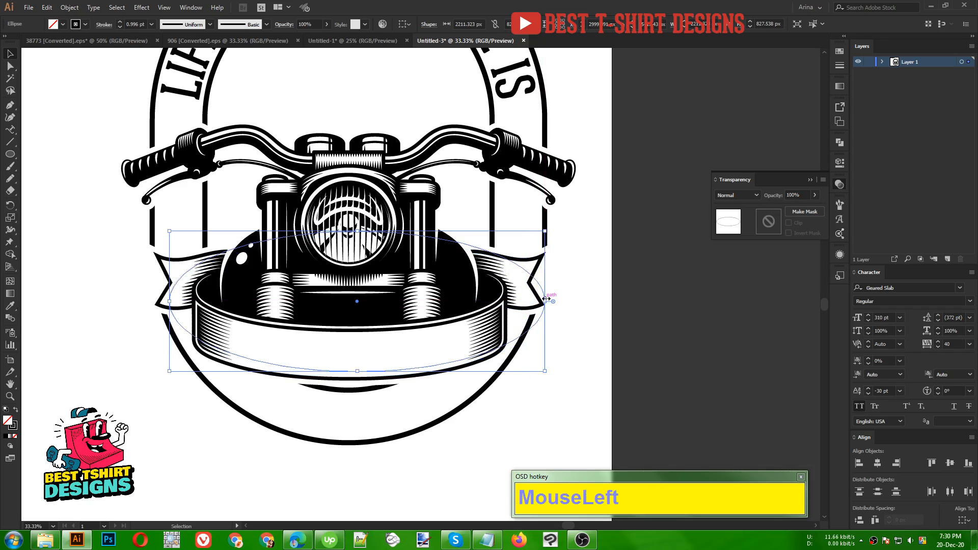
{"action": "key", "text": "Left"}
{"action": "key", "text": "Left"}
{"action": "key", "text": "Left"}
{"action": "key", "text": "Left"}
{"action": "key", "text": "Left"}
{"action": "key", "text": "Left"}
{"action": "key", "text": "Left"}
{"action": "key", "text": "Left"}
{"action": "key", "text": "Left"}
{"action": "key", "text": "Left"}
{"action": "key", "text": "Left"}
{"action": "key", "text": "Left"}
{"action": "key", "text": "Left"}
{"action": "key", "text": "Left"}
{"action": "key", "text": "Left"}
{"action": "key", "text": "Left"}
{"action": "key", "text": "Left"}
{"action": "key", "text": "Left"}
{"action": "key", "text": "Left"}
{"action": "key", "text": "Left"}
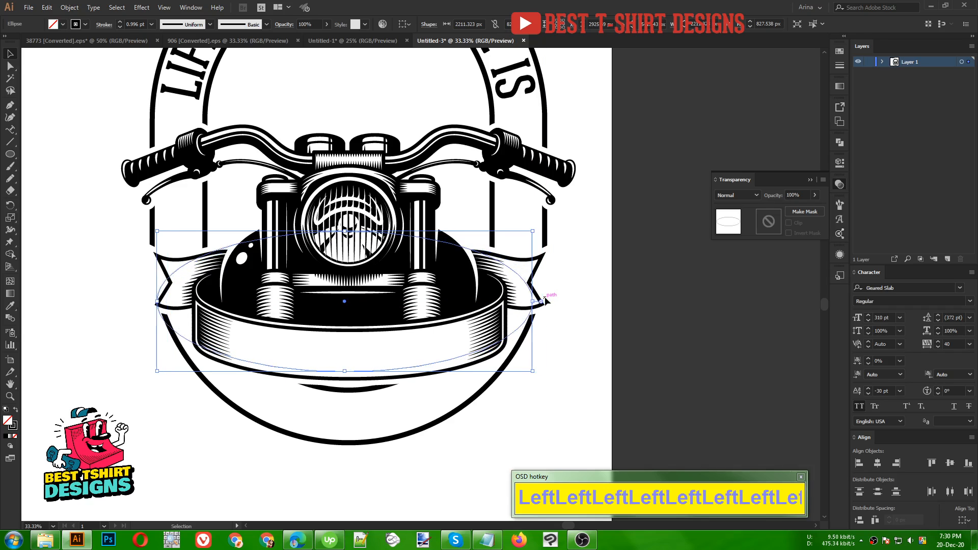
{"action": "key", "text": "Right"}
{"action": "key", "text": "Right"}
{"action": "key", "text": "Right"}
{"action": "key", "text": "Right"}
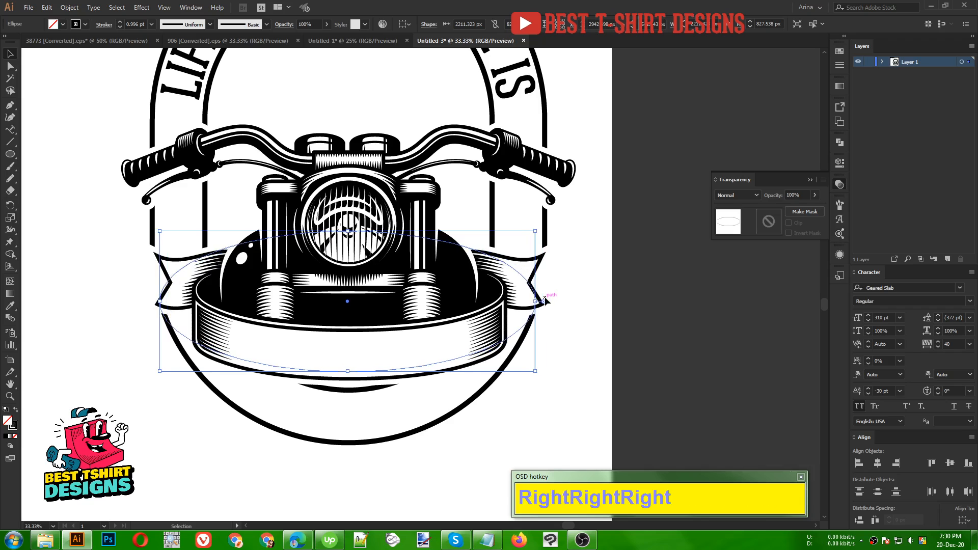
{"action": "key", "text": "Down"}
{"action": "scroll", "coordinate": [355, 322], "scroll_direction": "down", "scroll_amount": 1, "text": "alt"}
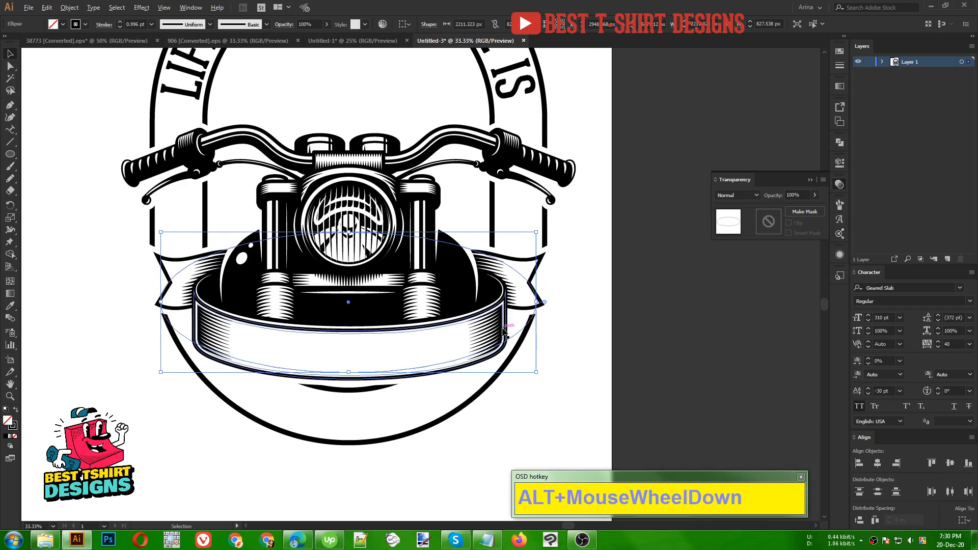
{"action": "scroll", "coordinate": [355, 322], "scroll_direction": "up", "scroll_amount": 2}
{"action": "scroll", "coordinate": [366, 322], "scroll_direction": "down", "scroll_amount": 1, "text": "alt"}
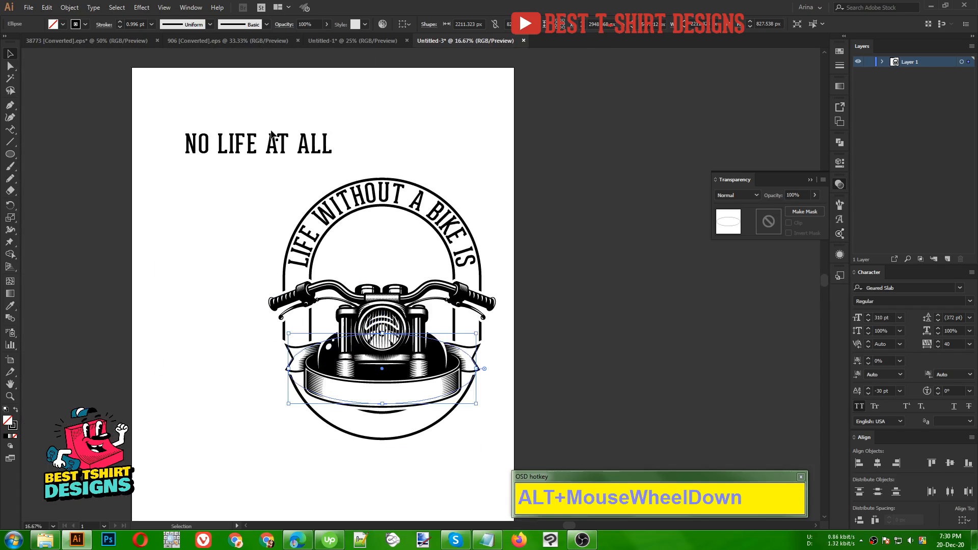
Step: Cut the "NO LIFE AT ALL" text and paste it as type on the path of the banner ellipse
{"action": "left_click", "coordinate": [257, 141]}
{"action": "key", "text": "ctrl+x"}
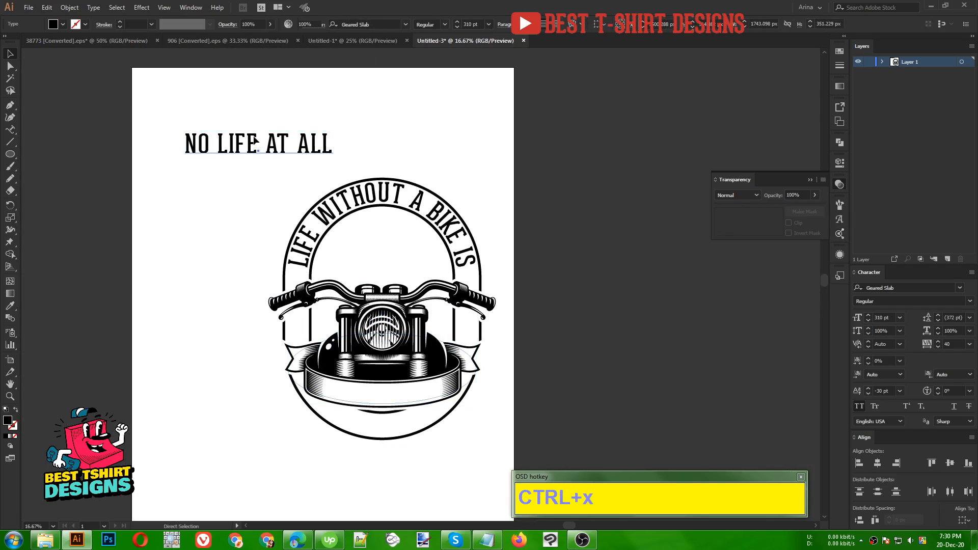
{"action": "scroll", "coordinate": [374, 402], "scroll_direction": "up", "scroll_amount": 3, "text": "alt"}
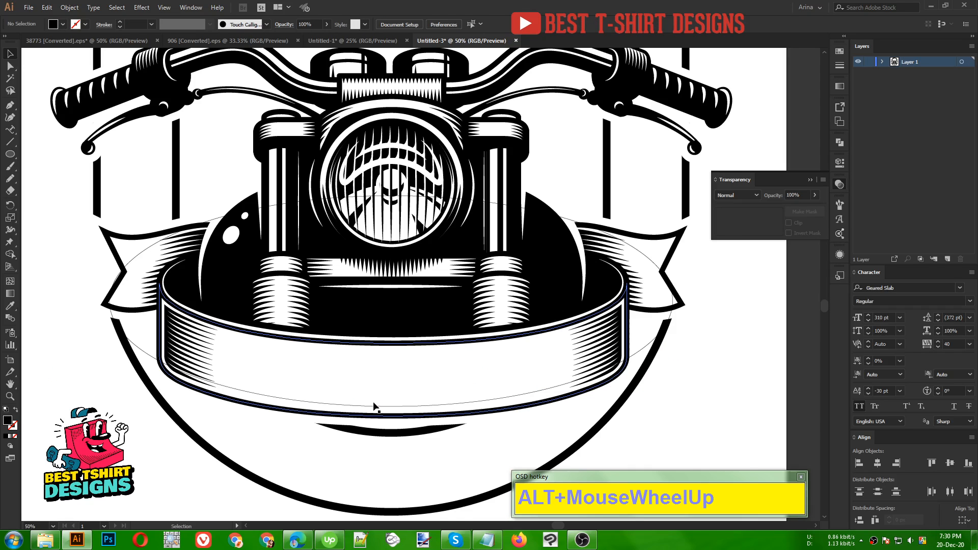
{"action": "left_click", "coordinate": [306, 402]}
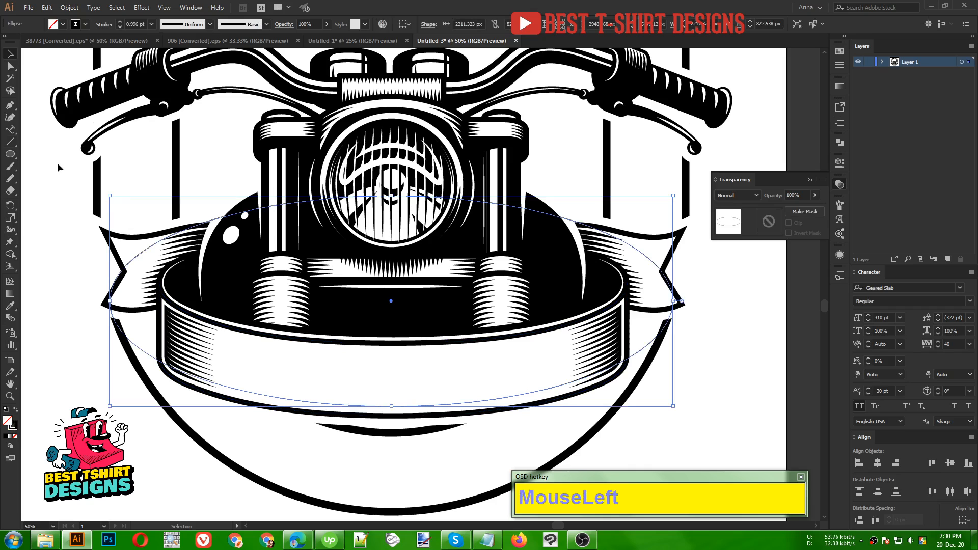
{"action": "left_click", "coordinate": [9, 132]}
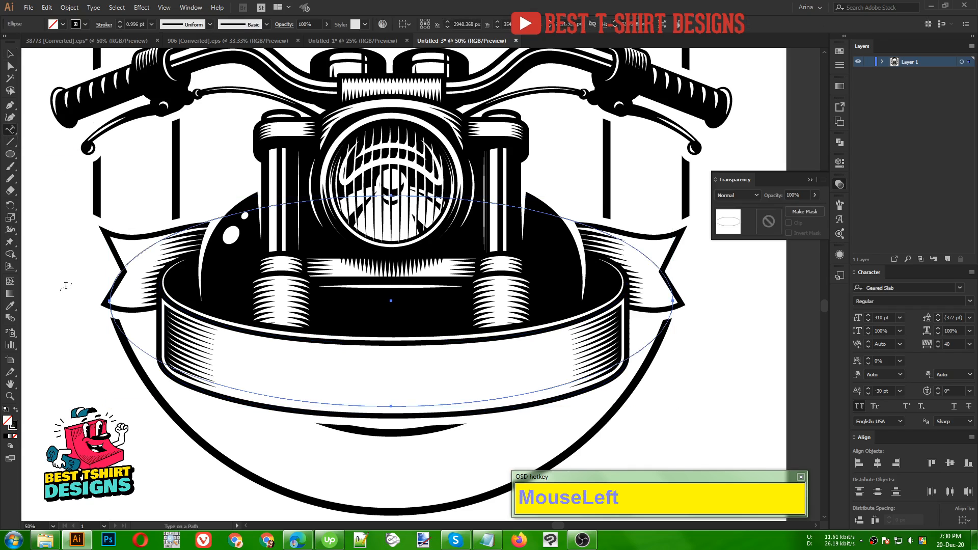
{"action": "left_click", "coordinate": [109, 299]}
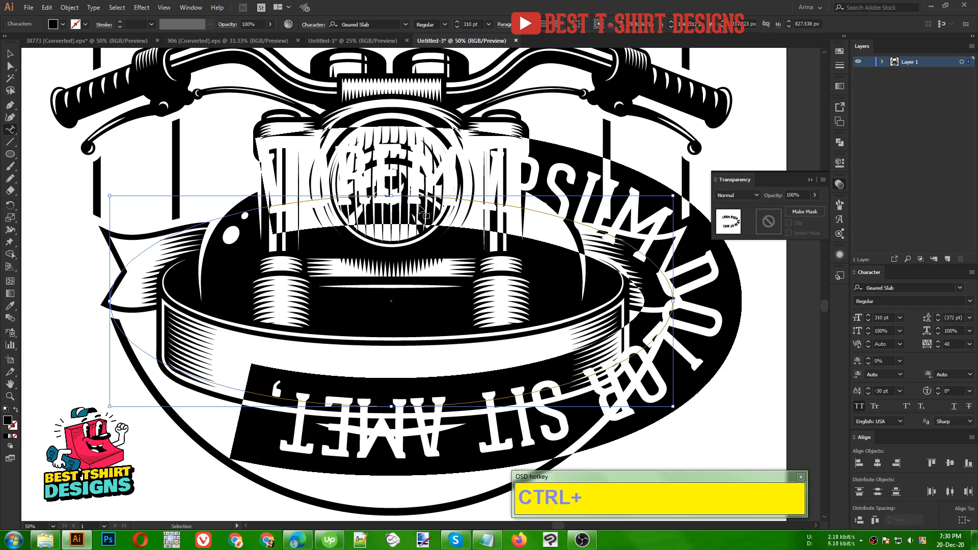
{"action": "key", "text": "ctrl+v"}
Step: Flip the text inside the ellipse's lower arc and set both its baseline shift and tracking to 0
{"action": "left_click", "coordinate": [9, 53]}
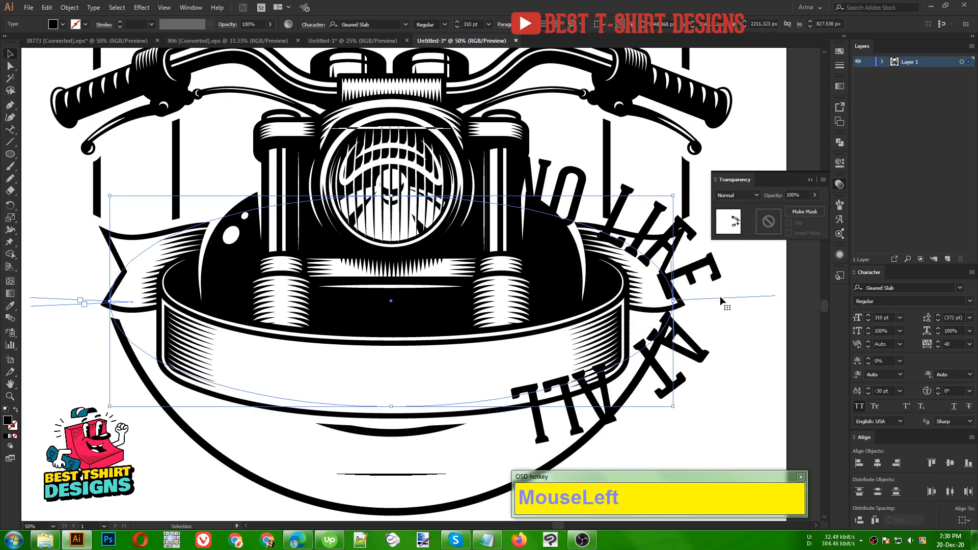
{"action": "left_click_drag", "start_coordinate": [726, 296], "coordinate": [402, 383]}
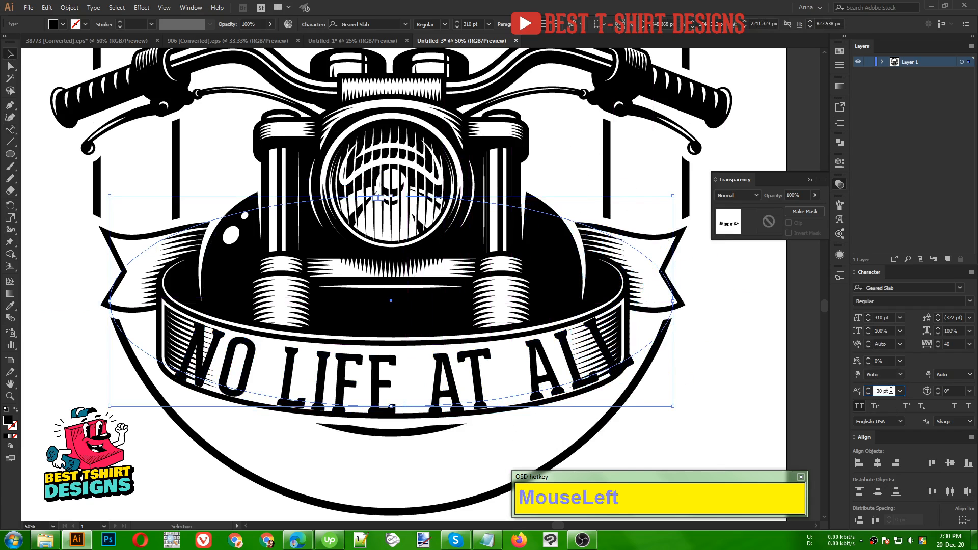
{"action": "left_click_drag", "start_coordinate": [890, 391], "coordinate": [820, 395]}
{"action": "type", "text": "0"}
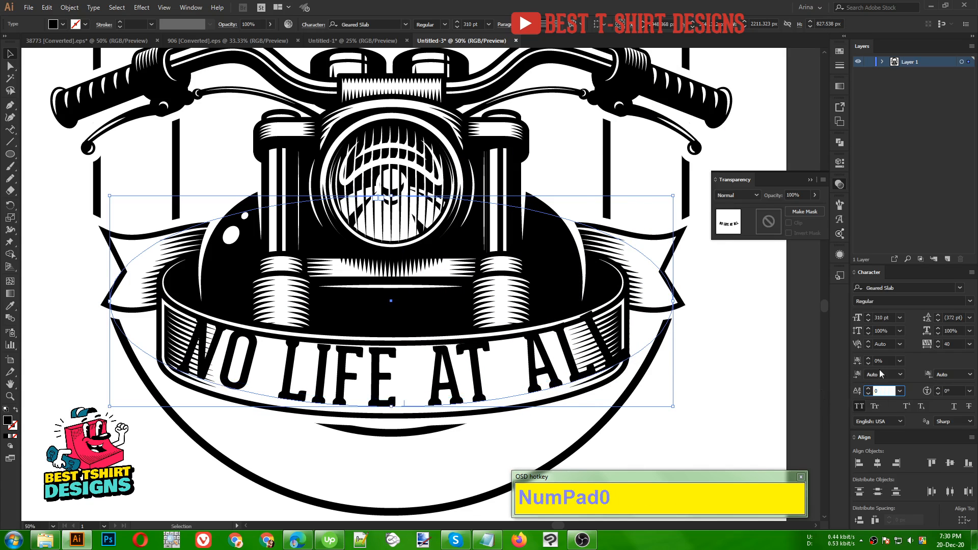
{"action": "left_click_drag", "start_coordinate": [952, 344], "coordinate": [906, 348]}
{"action": "type", "text": "0"}
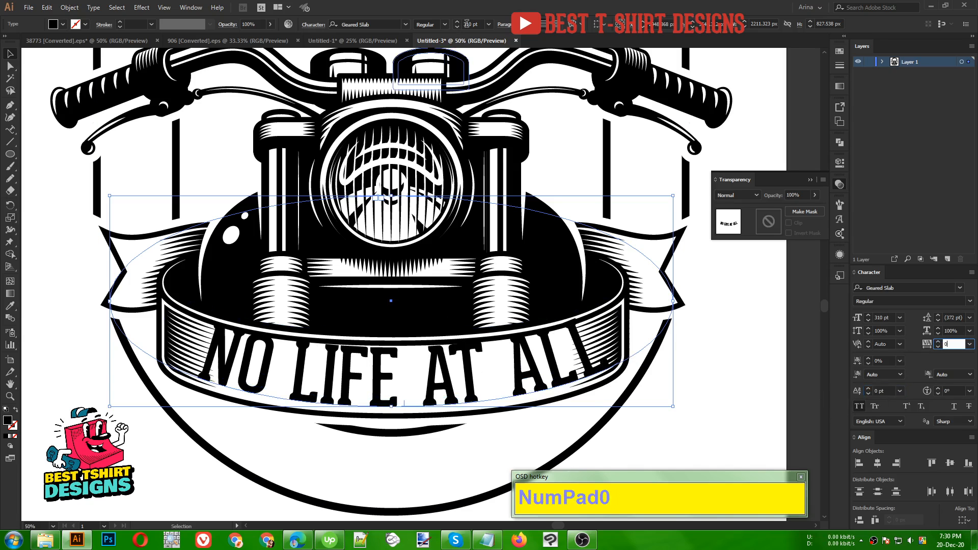
Step: Reduce the banner text size to 270 pt and slide it slightly left along the path to centre it
{"action": "scroll", "coordinate": [472, 24], "scroll_direction": "down", "scroll_amount": 3}
{"action": "scroll", "coordinate": [472, 24], "scroll_direction": "down", "scroll_amount": 1}
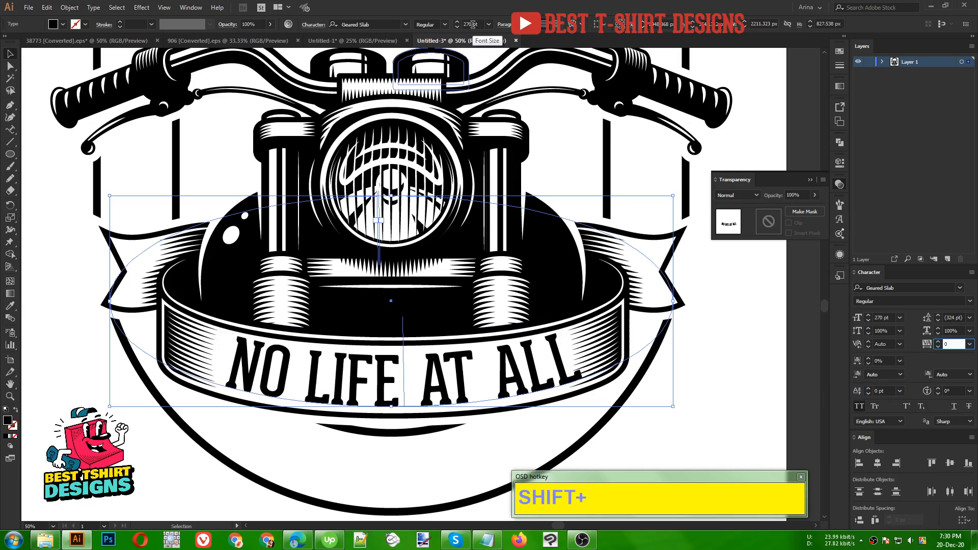
{"action": "scroll", "coordinate": [431, 371], "scroll_direction": "down", "scroll_amount": 1}
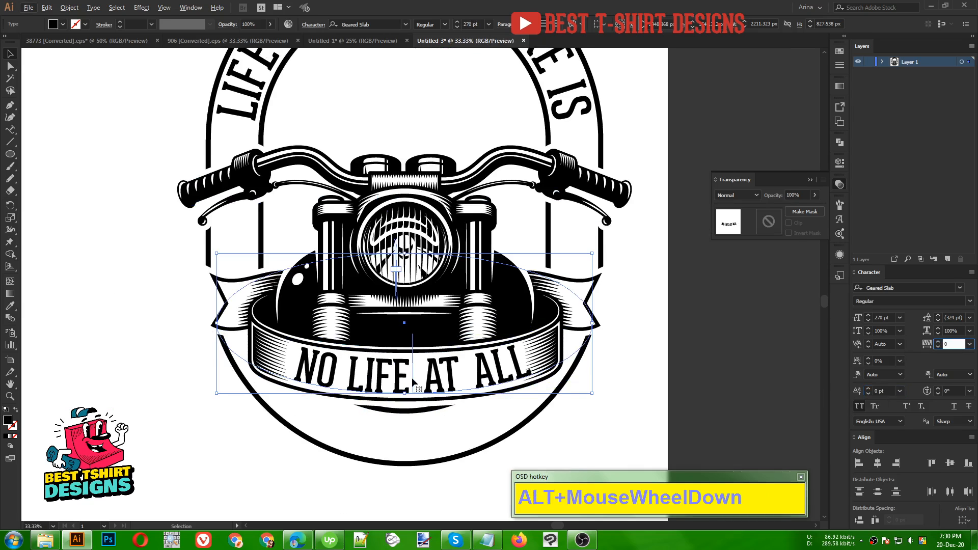
{"action": "left_click_drag", "start_coordinate": [412, 379], "coordinate": [408, 383]}
{"action": "left_click", "coordinate": [618, 413]}
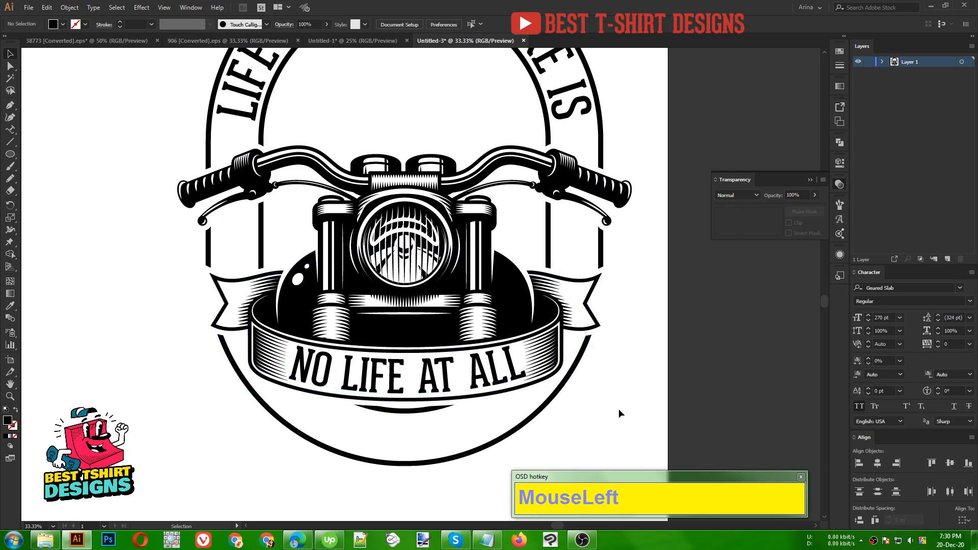
Step: Review the whole badge, checking the arched text, the outlines around the bike and the banner lettering
{"action": "scroll", "coordinate": [558, 421], "scroll_direction": "down", "scroll_amount": 1}
{"action": "left_click", "coordinate": [560, 417]}
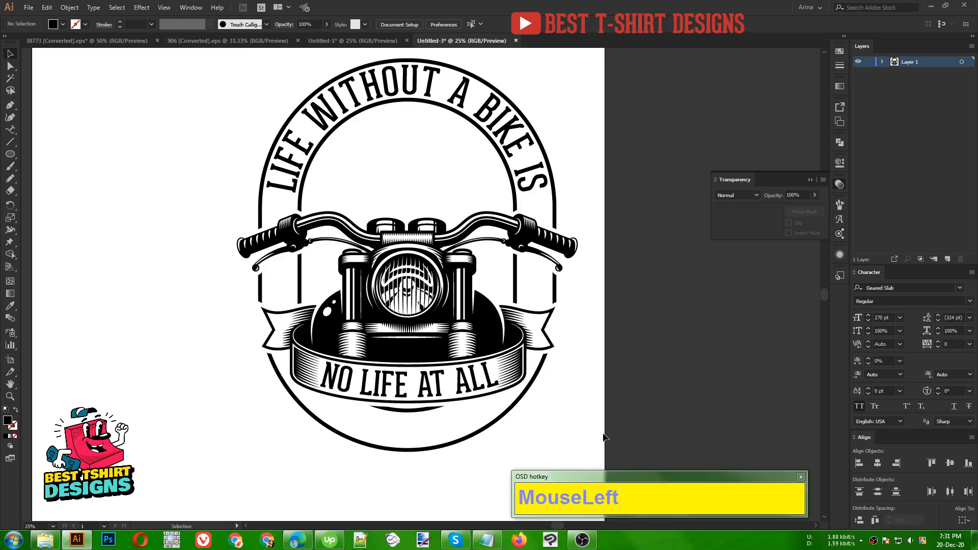
{"action": "left_click_drag", "start_coordinate": [560, 417], "coordinate": [579, 414]}
{"action": "scroll", "coordinate": [580, 415], "scroll_direction": "up", "scroll_amount": 1}
{"action": "scroll", "coordinate": [278, 209], "scroll_direction": "down", "scroll_amount": 1}
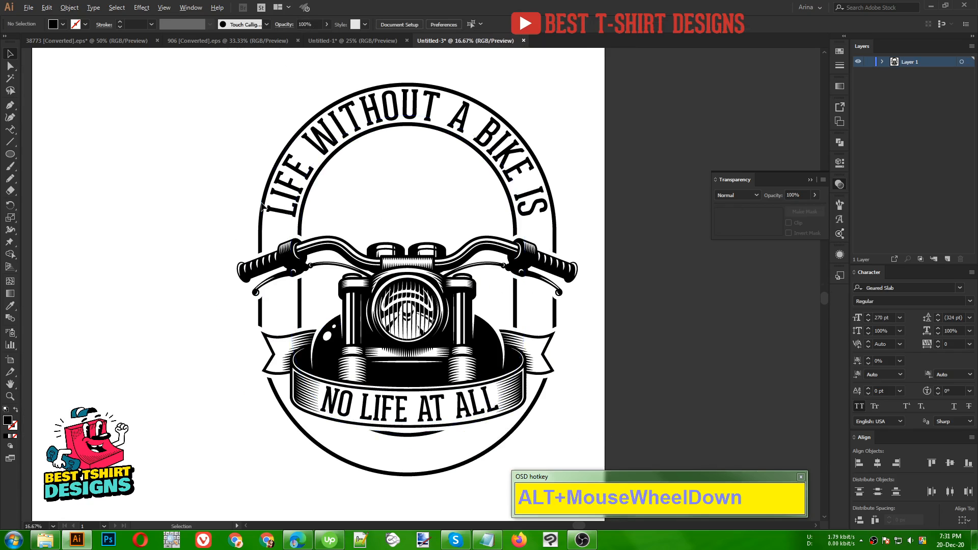
{"action": "left_click", "coordinate": [389, 209]}
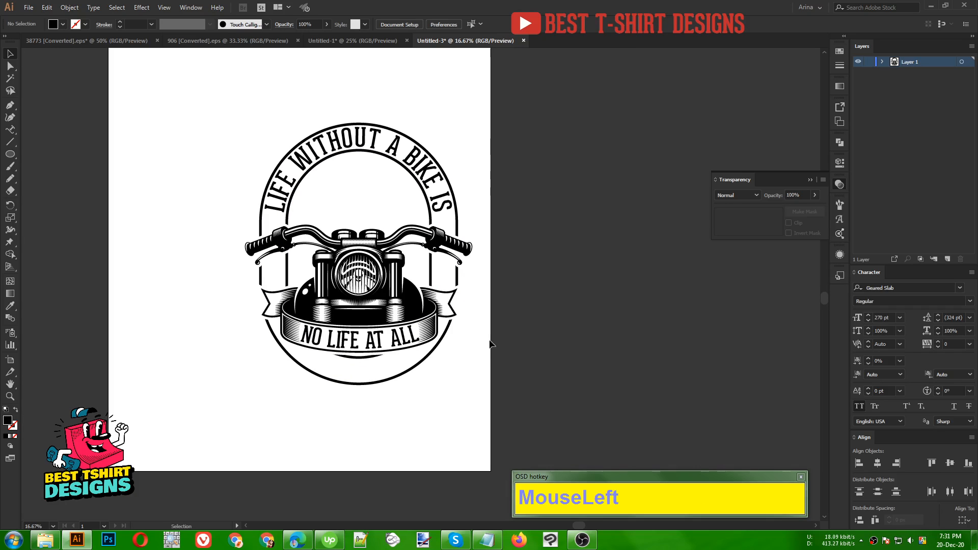
{"action": "scroll", "coordinate": [366, 325], "scroll_direction": "up", "scroll_amount": 1}
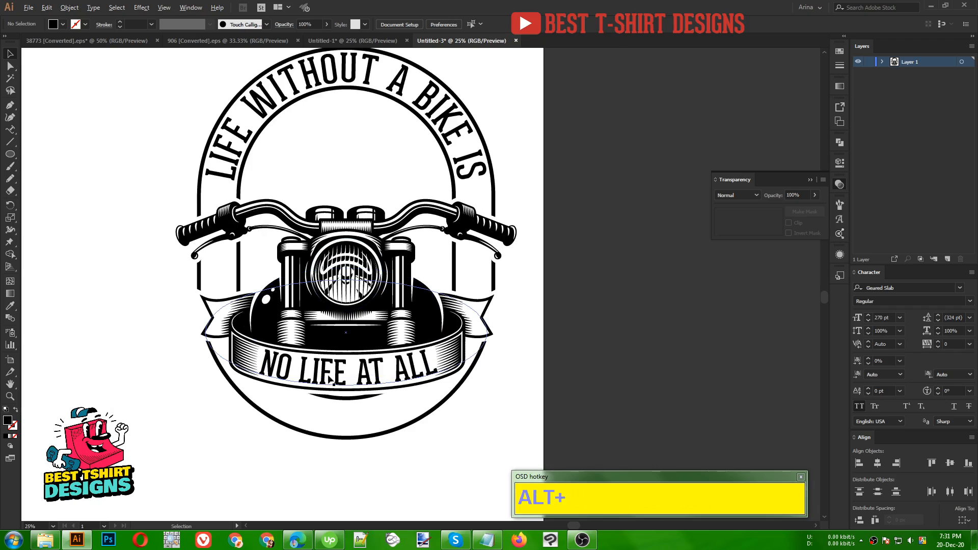
{"action": "scroll", "coordinate": [316, 379], "scroll_direction": "up", "scroll_amount": 1}
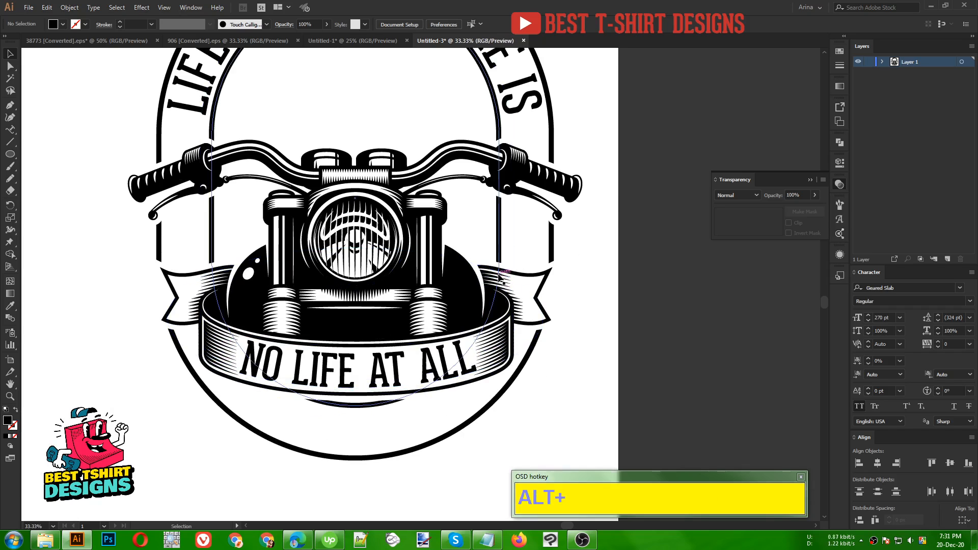
{"action": "scroll", "coordinate": [610, 313], "scroll_direction": "down", "scroll_amount": 1}
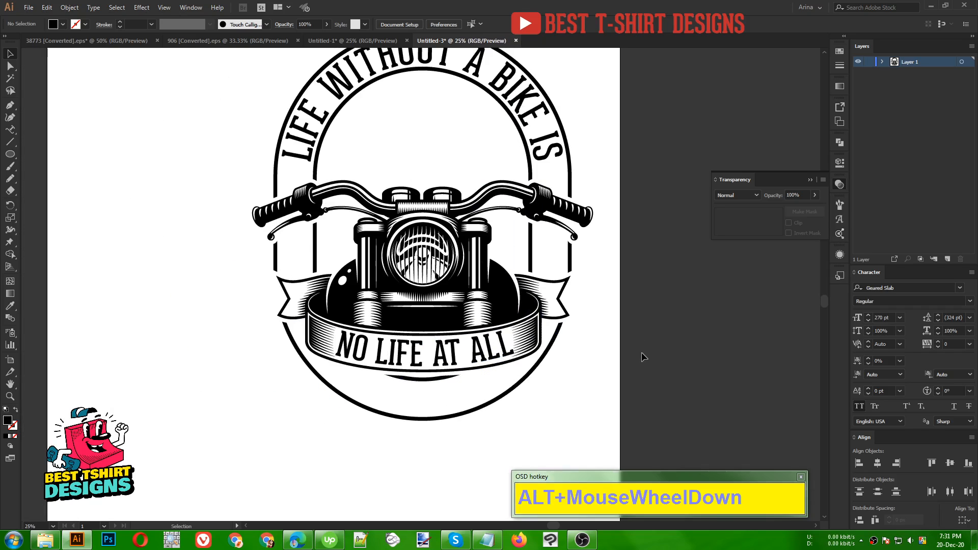
{"action": "left_click_drag", "start_coordinate": [253, 399], "coordinate": [372, 414]}
{"action": "scroll", "coordinate": [328, 355], "scroll_direction": "up", "scroll_amount": 4}
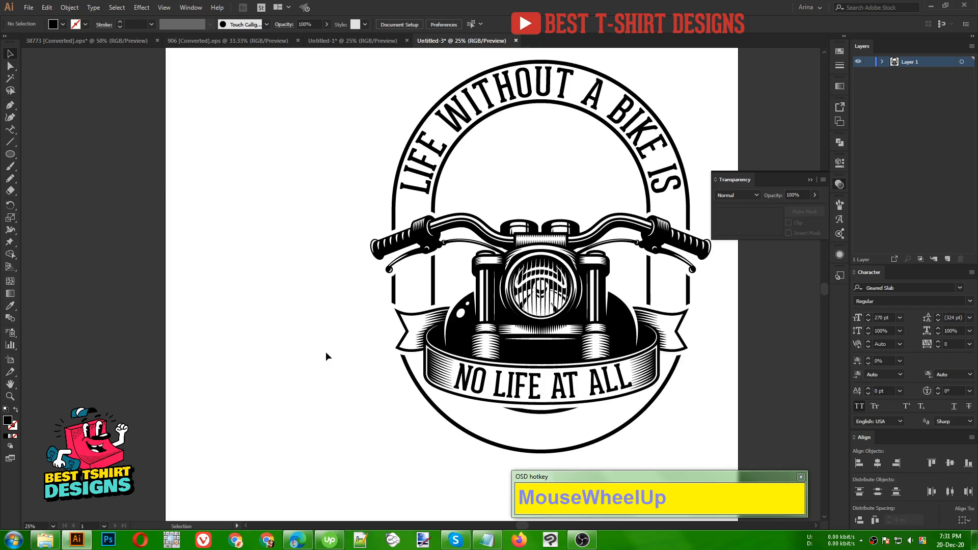
Step: Draw a vertical straight line about 536 px long with the Pen tool on the blank area left of the badge
{"action": "left_click", "coordinate": [10, 107]}
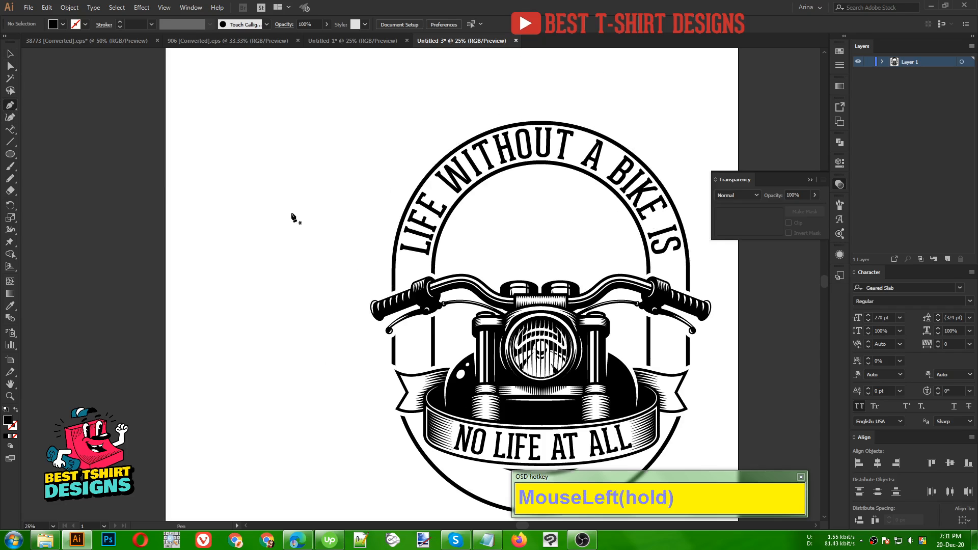
{"action": "left_click", "coordinate": [248, 192]}
{"action": "left_click", "coordinate": [248, 259], "text": "shift"}
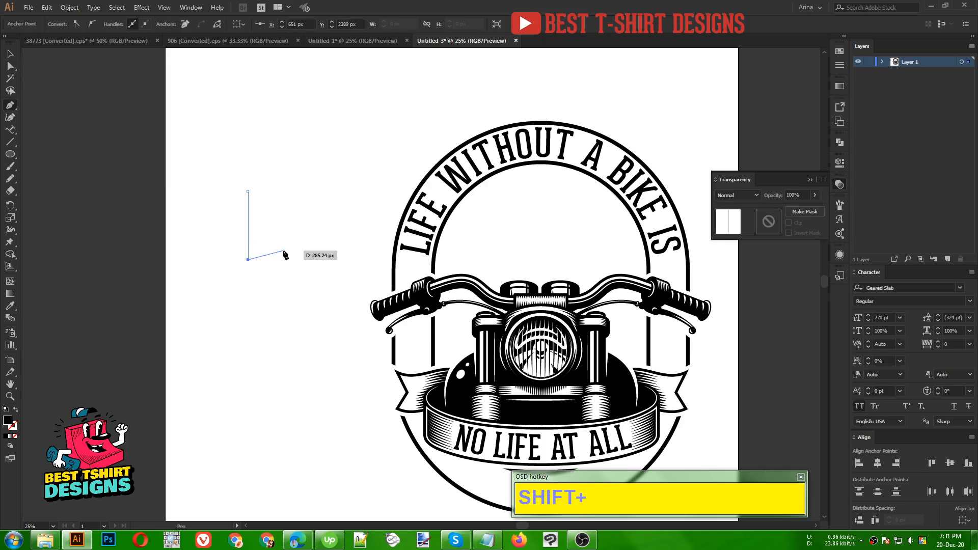
{"action": "key", "text": "v"}
{"action": "left_click_drag", "start_coordinate": [272, 234], "coordinate": [191, 215]}
{"action": "scroll", "coordinate": [271, 213], "scroll_direction": "up", "scroll_amount": 2}
{"action": "scroll", "coordinate": [271, 213], "scroll_direction": "up", "scroll_amount": 3}
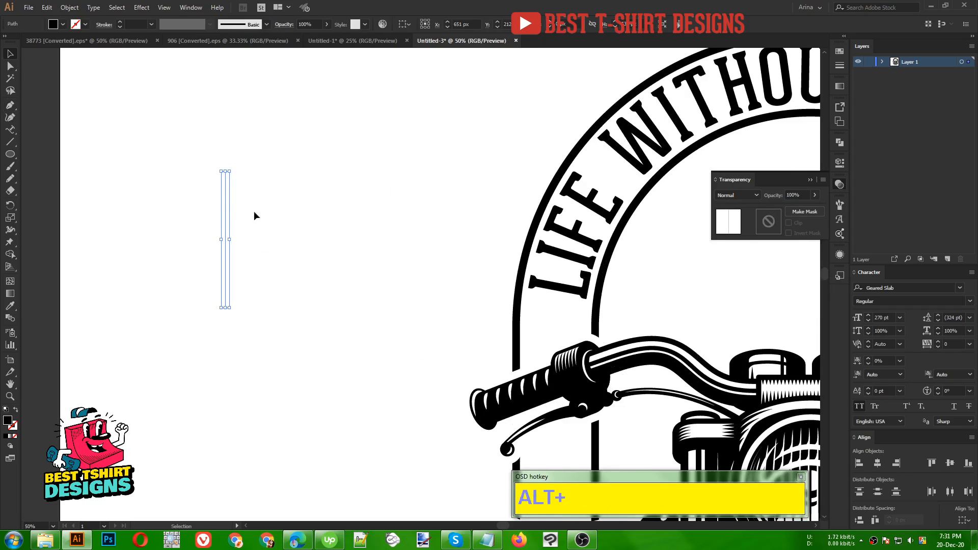
{"action": "left_click_drag", "start_coordinate": [224, 219], "coordinate": [234, 220]}
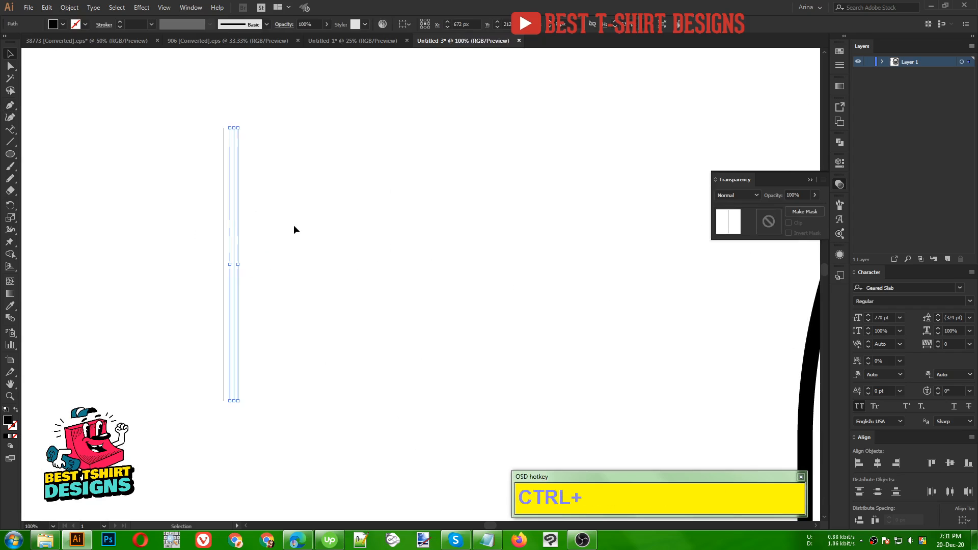
{"action": "key", "text": "ctrl+z"}
{"action": "key", "text": "ctrl+z"}
Step: Copy the vertical line 18 px to the right and repeat the copy to make a row of eight evenly spaced lines
{"action": "left_click_drag", "start_coordinate": [223, 244], "coordinate": [231, 244]}
{"action": "scroll", "coordinate": [163, 245], "scroll_direction": "down", "scroll_amount": 1}
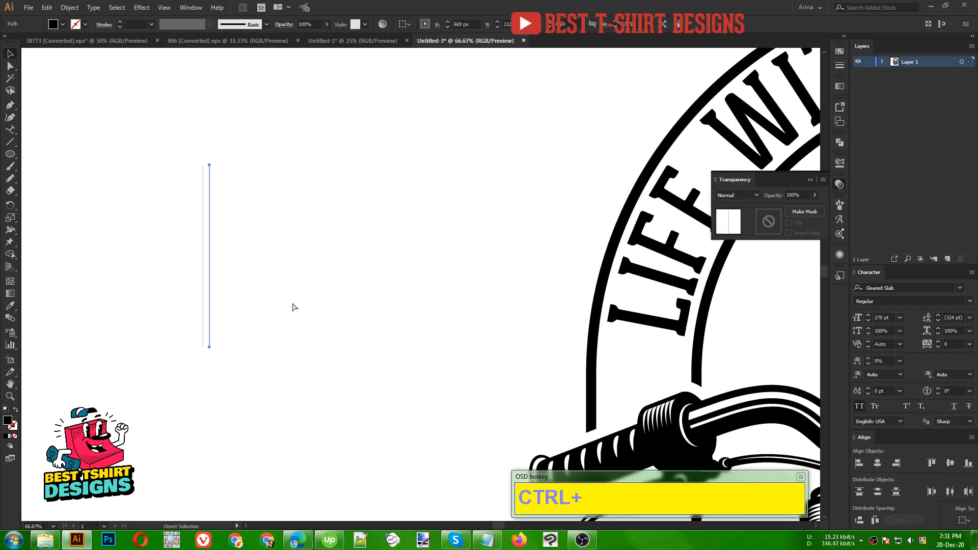
{"action": "key", "text": "ctrl+d"}
{"action": "key", "text": "ctrl+d"}
{"action": "key", "text": "ctrl+d"}
{"action": "key", "text": "ctrl+d"}
{"action": "key", "text": "ctrl+d"}
{"action": "key", "text": "ctrl+d"}
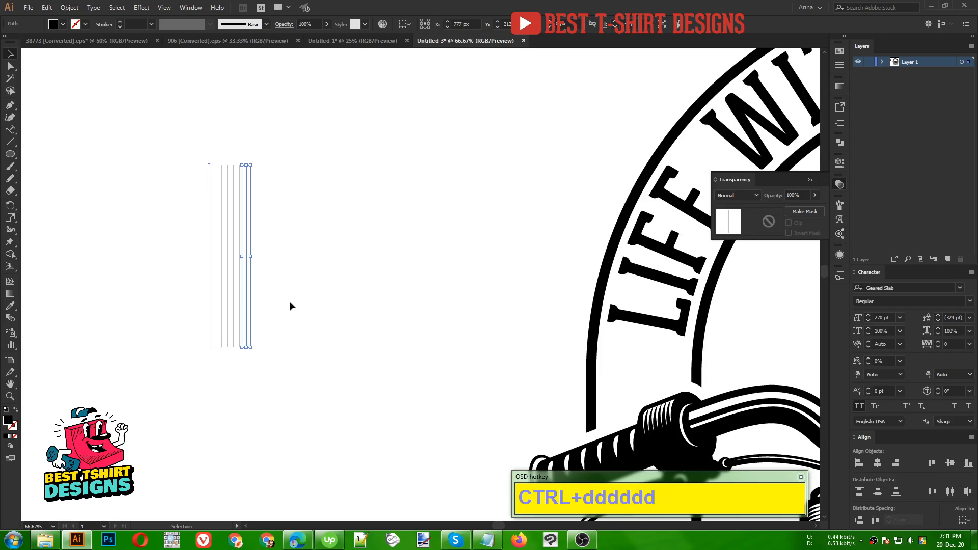
Step: Swap the eight lines' black fill to a 20 pt stroke with the triangular width profile that tapers downward
{"action": "left_click_drag", "start_coordinate": [278, 279], "coordinate": [243, 191]}
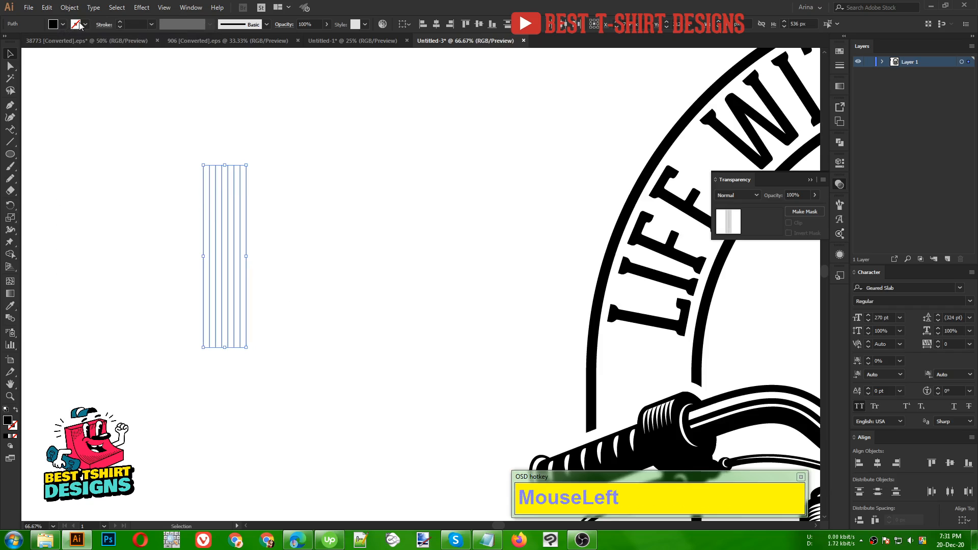
{"action": "key", "text": "shift+x"}
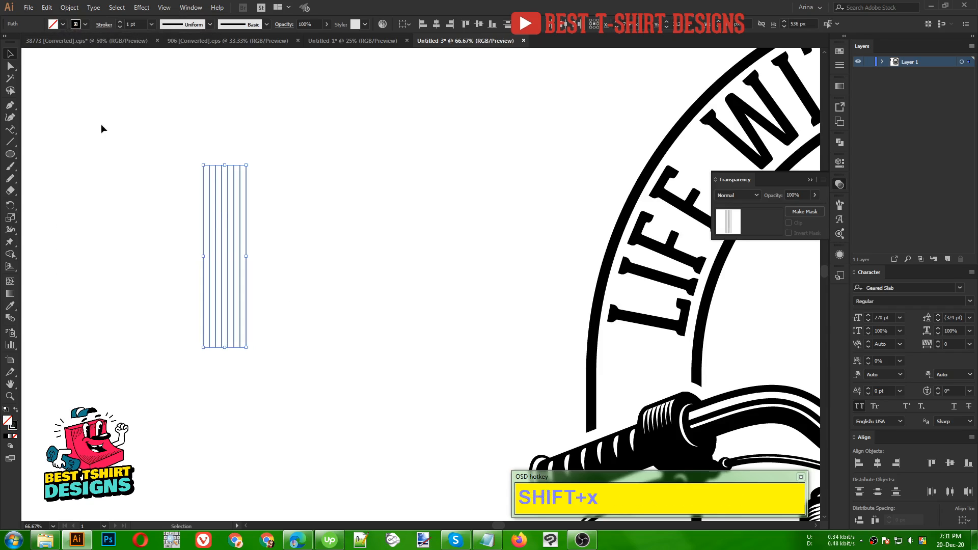
{"action": "left_click", "coordinate": [103, 25]}
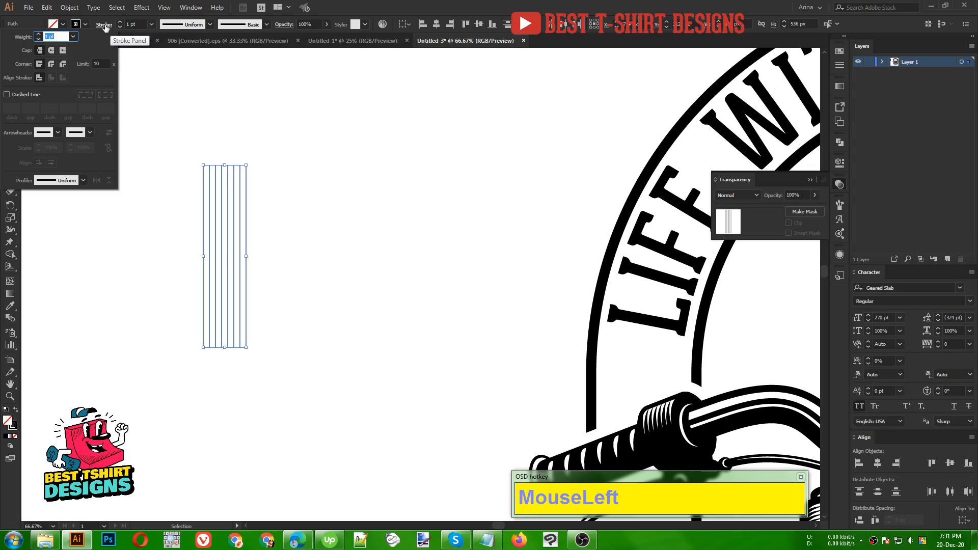
{"action": "left_click", "coordinate": [83, 180]}
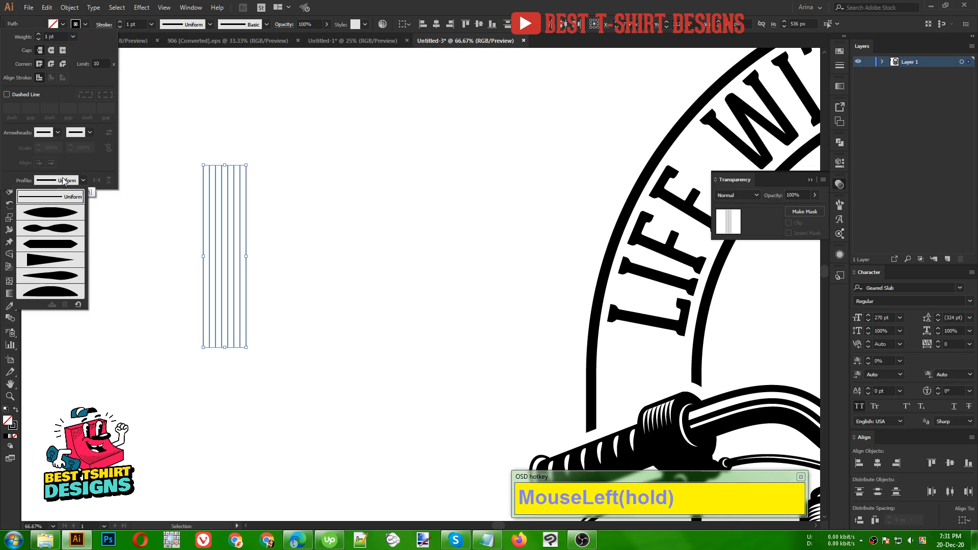
{"action": "left_click", "coordinate": [37, 260]}
{"action": "left_click", "coordinate": [206, 116]}
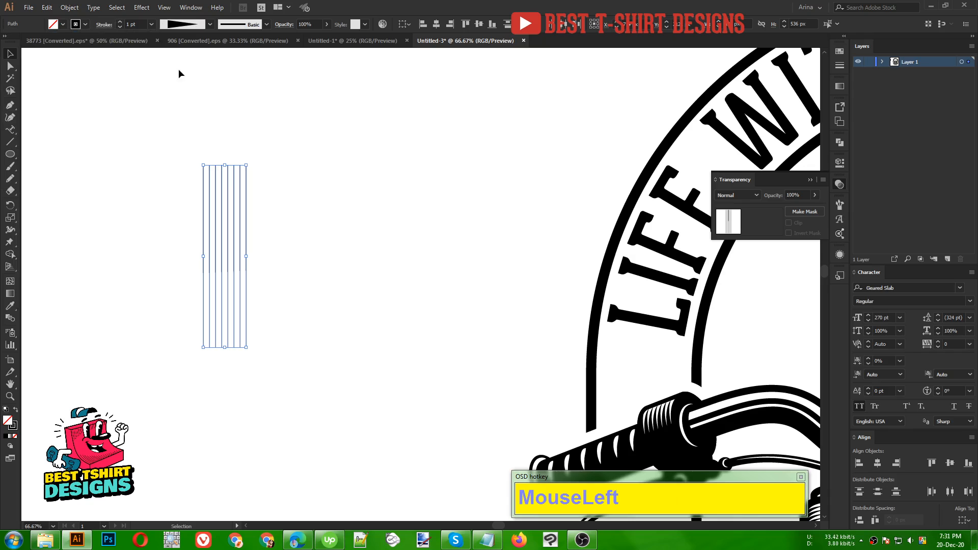
{"action": "scroll", "coordinate": [137, 21], "scroll_direction": "up", "scroll_amount": 1}
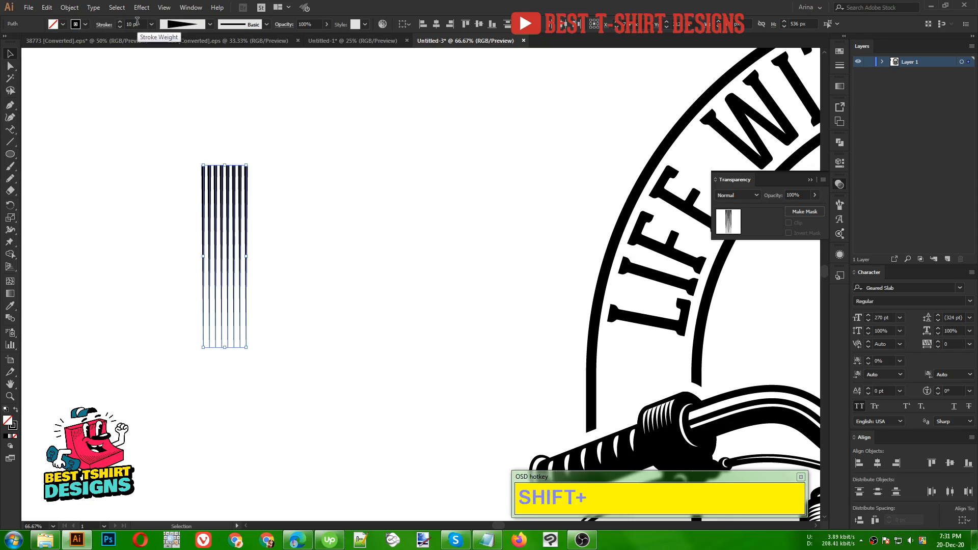
{"action": "scroll", "coordinate": [137, 21], "scroll_direction": "up", "scroll_amount": 1}
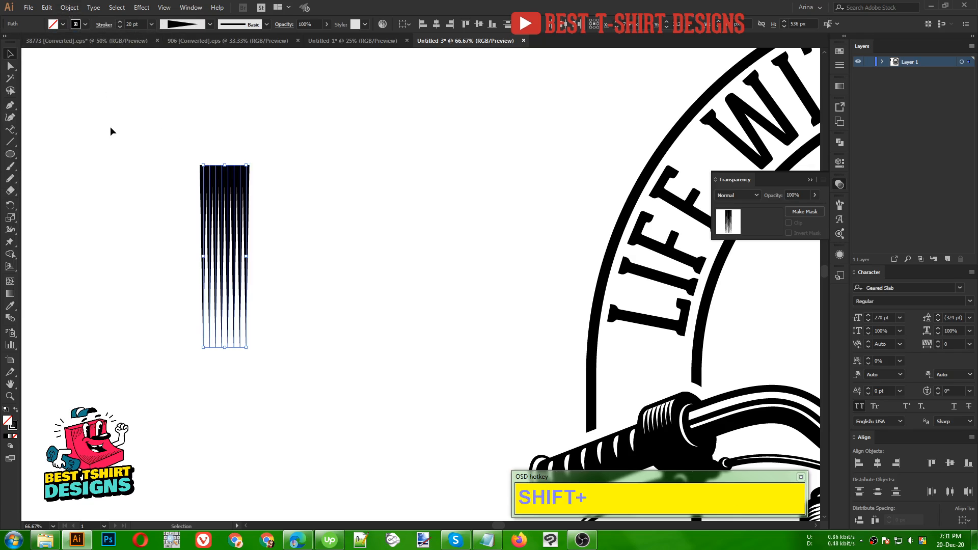
Step: Expand the appearance of the eight tapered lines into filled shapes
{"action": "left_click", "coordinate": [187, 173]}
{"action": "left_click_drag", "start_coordinate": [164, 152], "coordinate": [356, 319]}
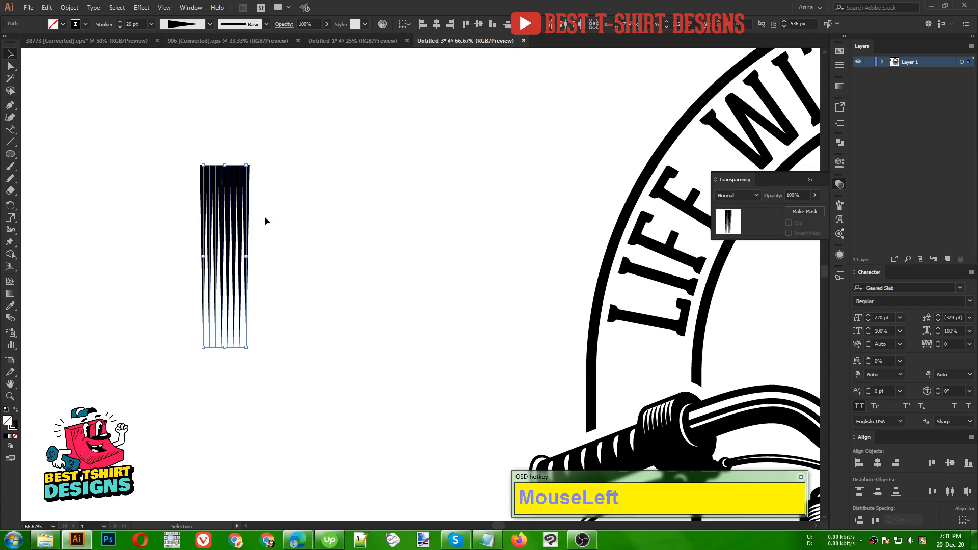
{"action": "left_click_drag", "start_coordinate": [312, 212], "coordinate": [183, 165]}
{"action": "left_click", "coordinate": [67, 10]}
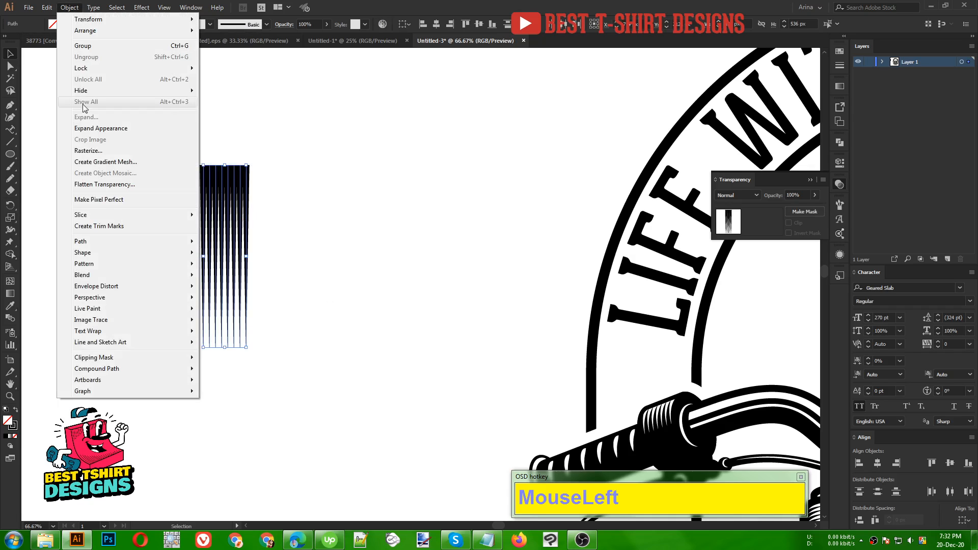
{"action": "left_click", "coordinate": [174, 127]}
{"action": "left_click", "coordinate": [286, 198]}
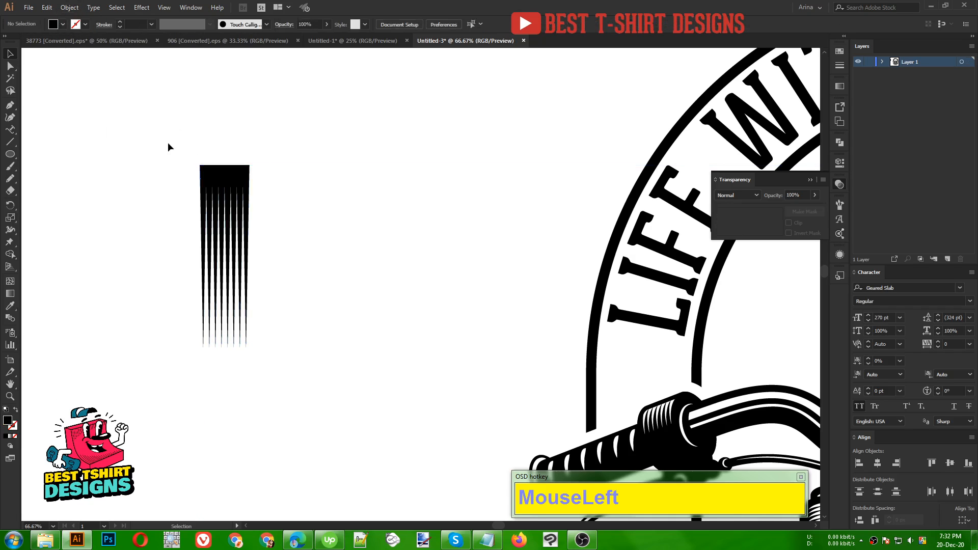
Step: Duplicate the tapered lines straight above the originals and rotate the copy 180° so its points face upward
{"action": "left_click_drag", "start_coordinate": [168, 144], "coordinate": [313, 242]}
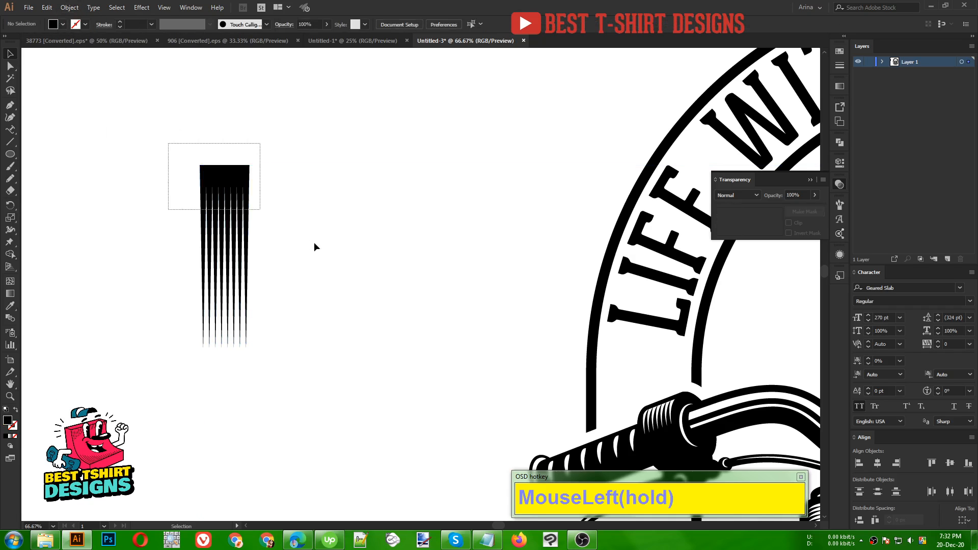
{"action": "left_click", "coordinate": [219, 166], "text": "shift"}
{"action": "left_click_drag", "start_coordinate": [178, 142], "coordinate": [290, 351]}
{"action": "left_click_drag", "start_coordinate": [238, 243], "coordinate": [238, 71]}
{"action": "scroll", "coordinate": [239, 147], "scroll_direction": "up", "scroll_amount": 8}
{"action": "mouse_move", "coordinate": [239, 173]}
{"action": "left_mouse_down"}
{"action": "mouse_move", "coordinate": [238, 128]}
{"action": "mouse_move", "coordinate": [238, 166]}
{"action": "left_mouse_up"}
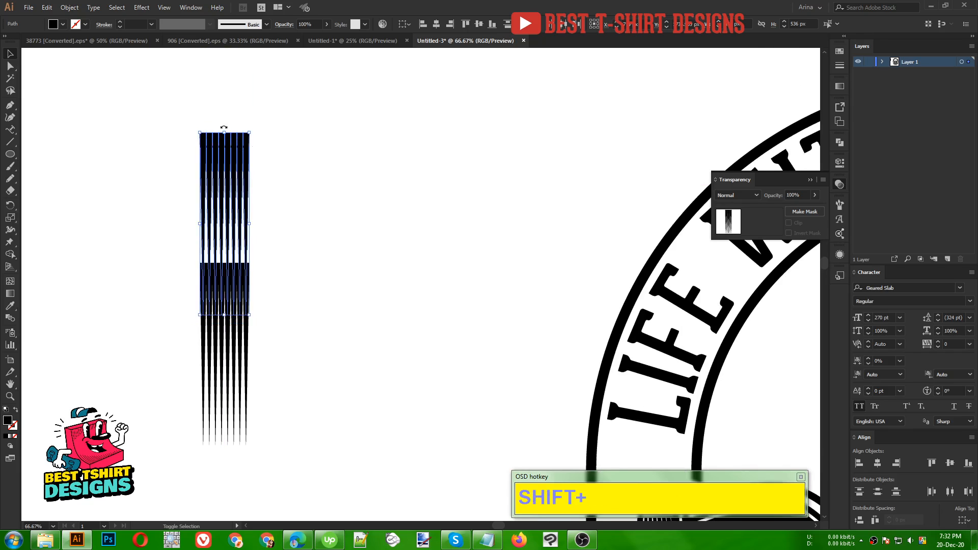
{"action": "left_click_drag", "start_coordinate": [224, 129], "coordinate": [234, 279]}
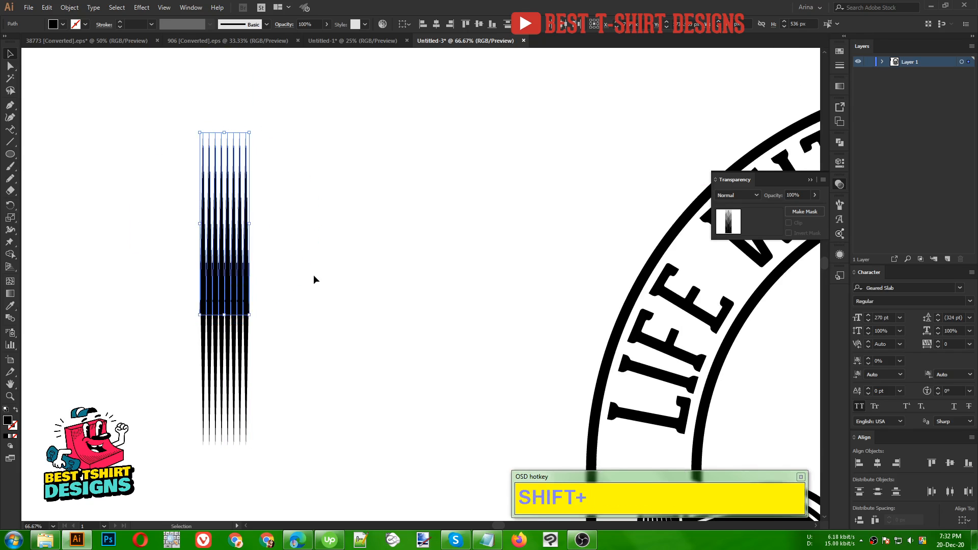
Step: Nudge the flipped lines upward until the thick ends of both halves overlap only in a short solid band
{"action": "key", "text": "Up"}
{"action": "key", "text": "Up"}
{"action": "key", "text": "Up"}
{"action": "key", "text": "Up"}
{"action": "key", "text": "Up"}
{"action": "key", "text": "Up"}
{"action": "key", "text": "Up"}
{"action": "key", "text": "Up"}
{"action": "key", "text": "Up"}
{"action": "key", "text": "Up"}
{"action": "key", "text": "Up"}
{"action": "key", "text": "Up"}
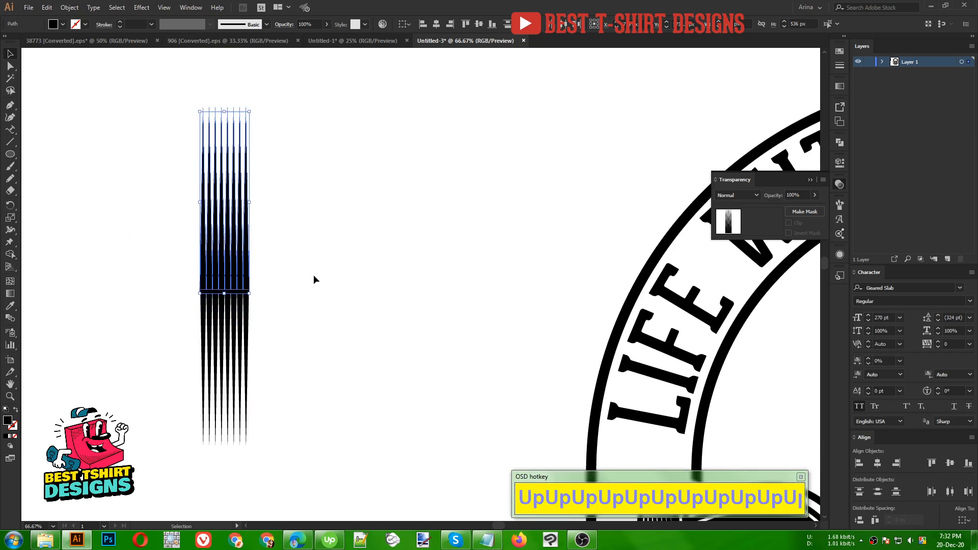
{"action": "left_click", "coordinate": [313, 279]}
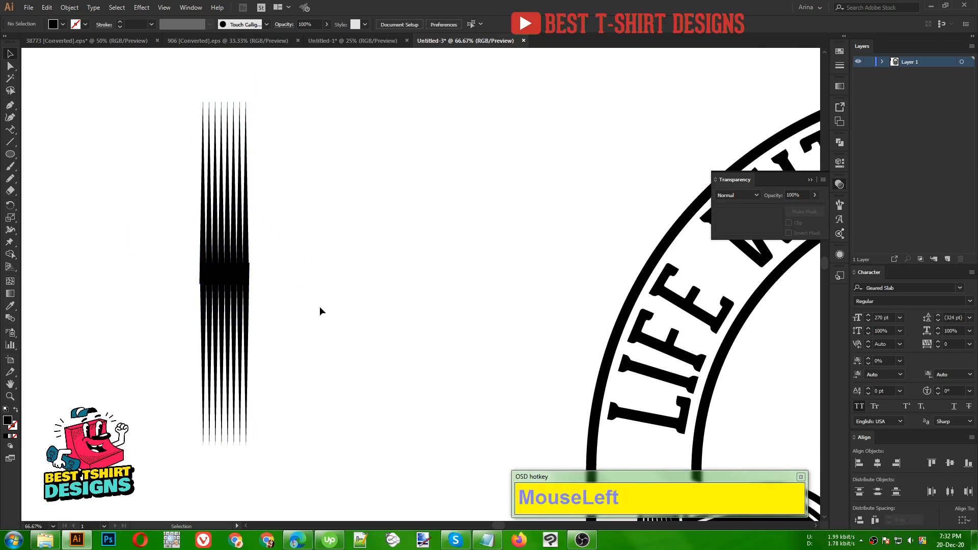
Step: Group the upper and lower sets of tapered lines separately and align the two groups on their horizontal centers
{"action": "left_click_drag", "start_coordinate": [320, 306], "coordinate": [103, 197]}
{"action": "left_click_drag", "start_coordinate": [127, 129], "coordinate": [364, 216]}
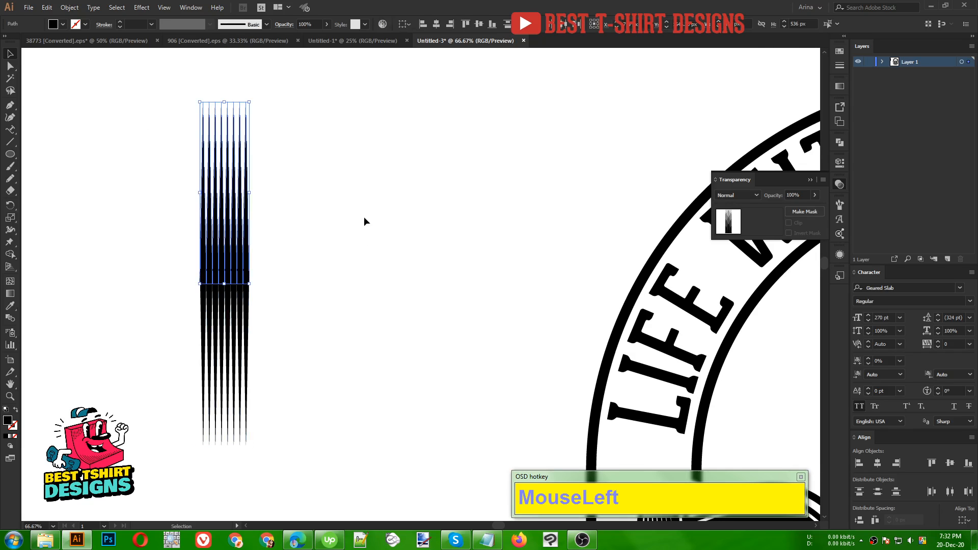
{"action": "key", "text": "ctrl"}
{"action": "key", "text": "ctrl+g"}
{"action": "left_click_drag", "start_coordinate": [283, 346], "coordinate": [132, 346]}
{"action": "key", "text": "ctrl+g"}
{"action": "left_click_drag", "start_coordinate": [307, 308], "coordinate": [159, 214]}
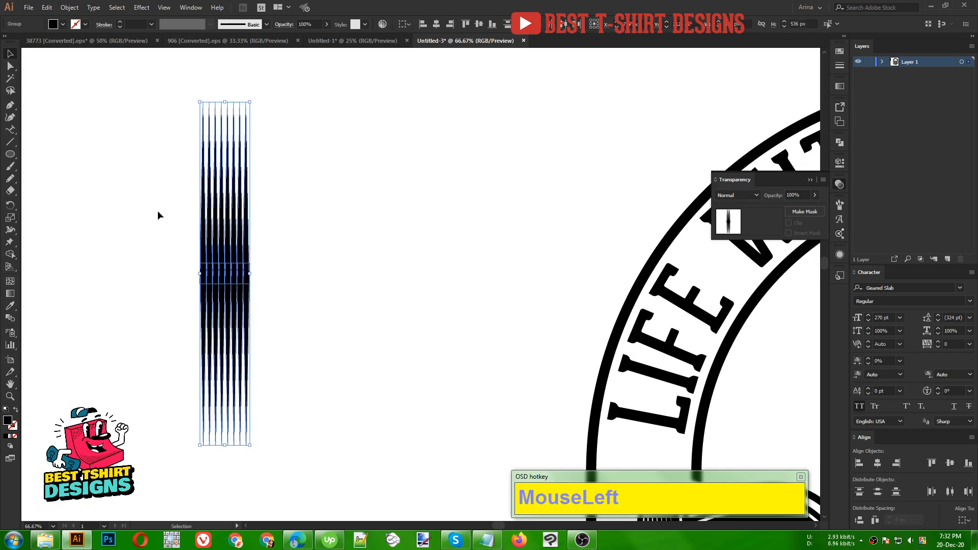
{"action": "left_click", "coordinate": [436, 24]}
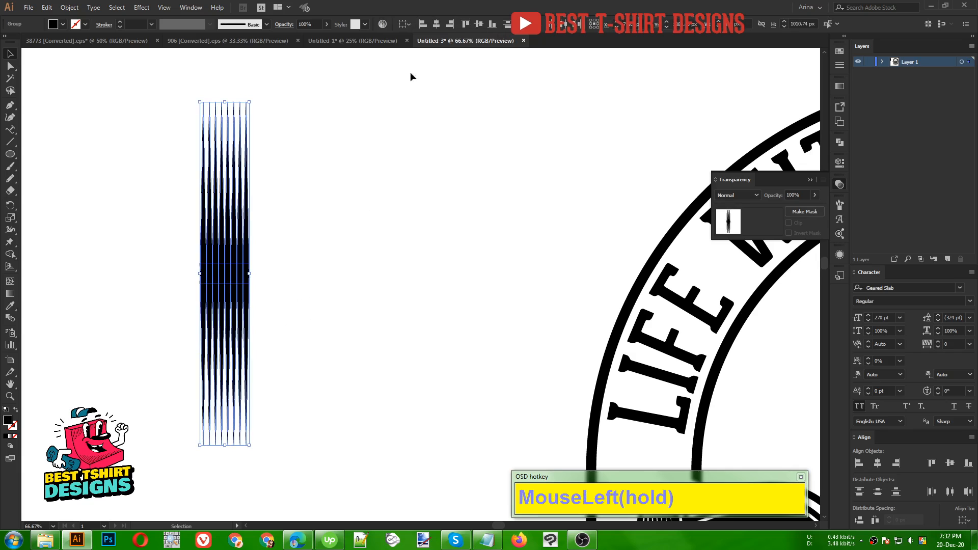
{"action": "left_click", "coordinate": [331, 224]}
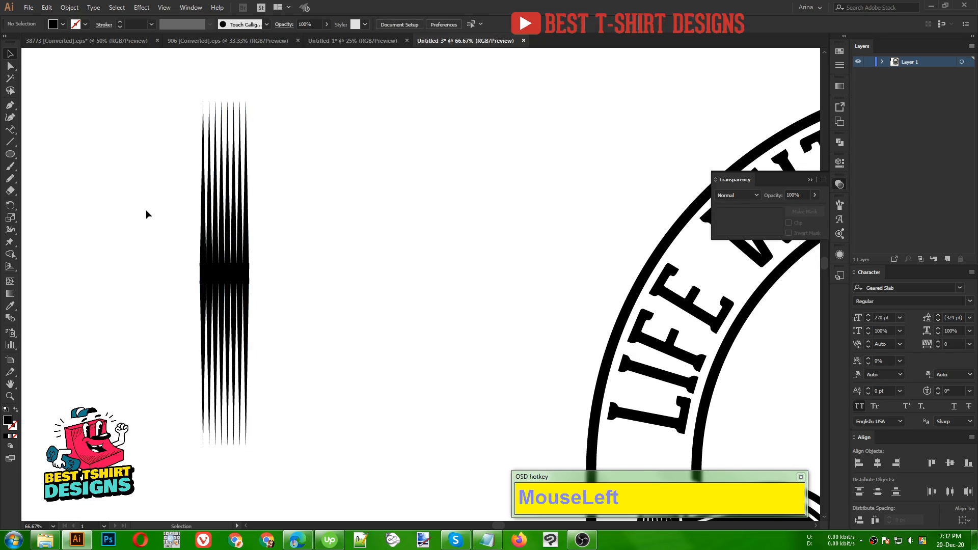
Step: Unite the two groups of tapered lines into a single shape with Pathfinder
{"action": "left_click_drag", "start_coordinate": [146, 210], "coordinate": [375, 377]}
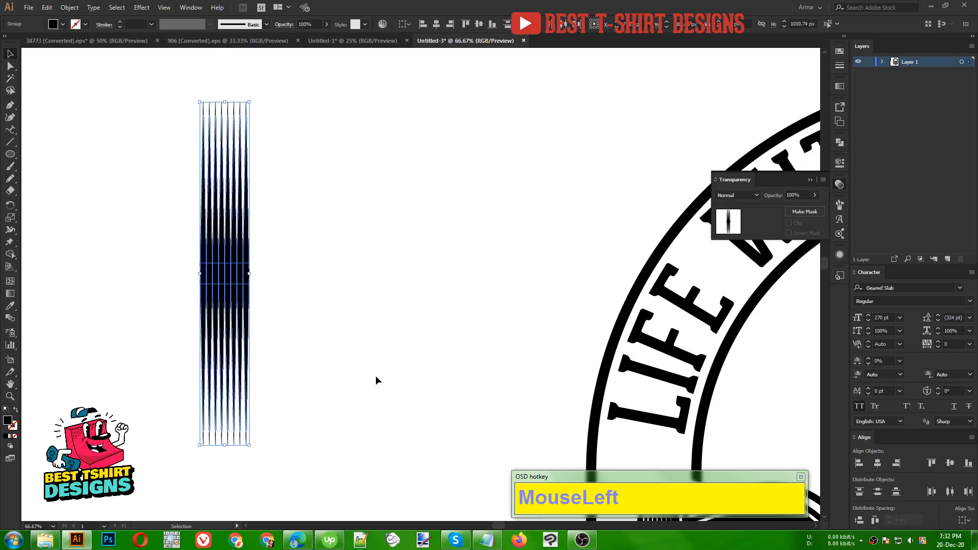
{"action": "left_click", "coordinate": [840, 143]}
{"action": "left_click", "coordinate": [722, 163]}
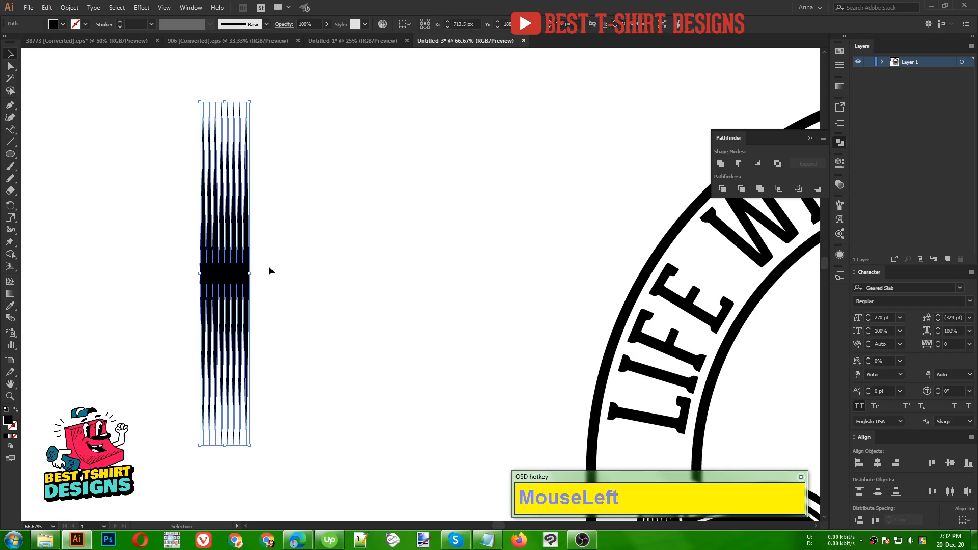
{"action": "left_click", "coordinate": [270, 270]}
Step: Place the united shading strip over the frame's left side and widen it to fit between the two frame lines
{"action": "left_click_drag", "start_coordinate": [228, 275], "coordinate": [392, 322]}
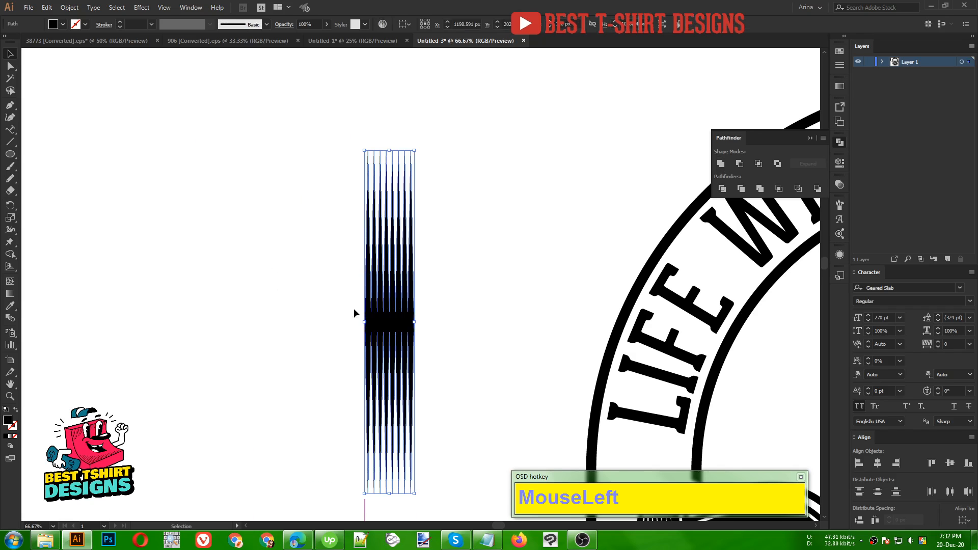
{"action": "scroll", "coordinate": [236, 268], "scroll_direction": "down", "scroll_amount": 3, "text": "alt"}
{"action": "scroll", "coordinate": [234, 260], "scroll_direction": "down", "scroll_amount": 1}
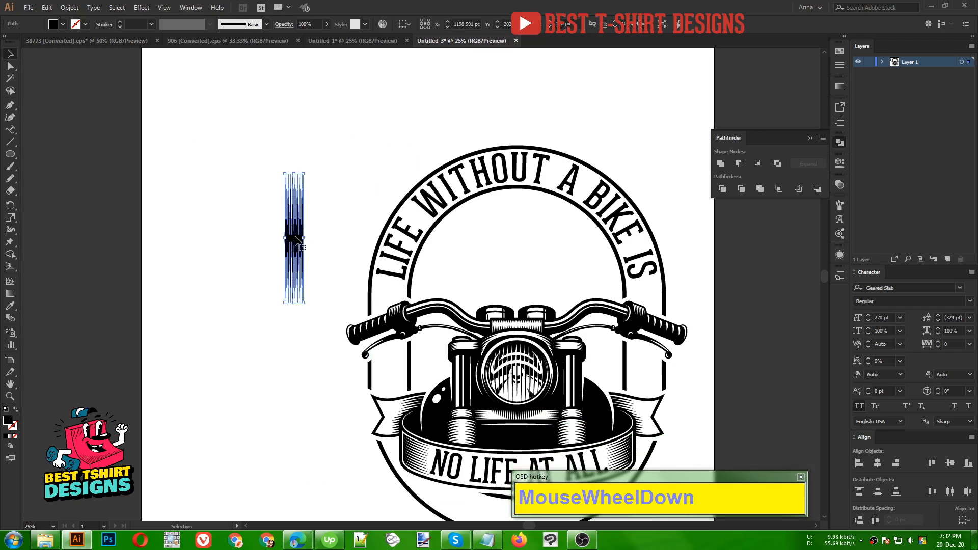
{"action": "left_click_drag", "start_coordinate": [297, 241], "coordinate": [391, 329]}
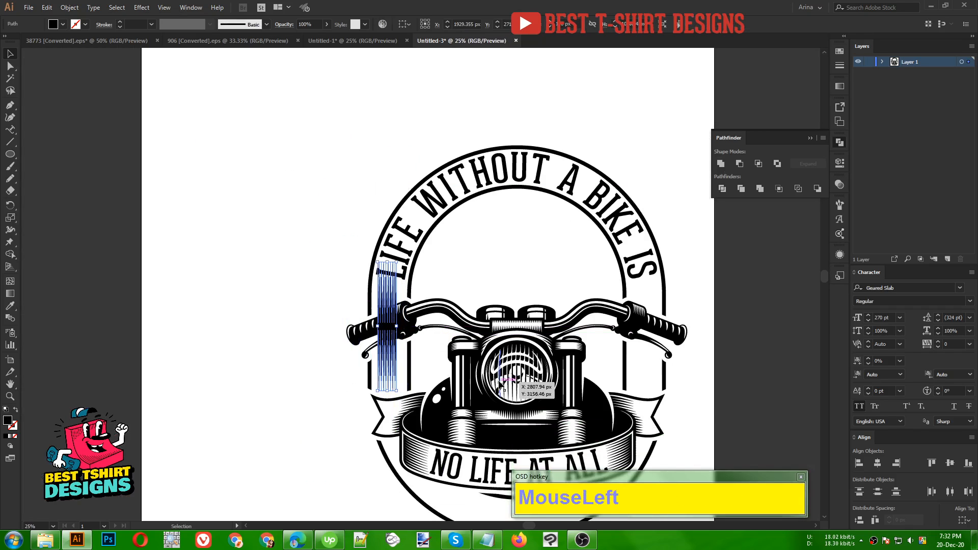
{"action": "left_click_drag", "start_coordinate": [662, 376], "coordinate": [536, 320]}
{"action": "scroll", "coordinate": [271, 294], "scroll_direction": "up", "scroll_amount": 1, "text": "alt"}
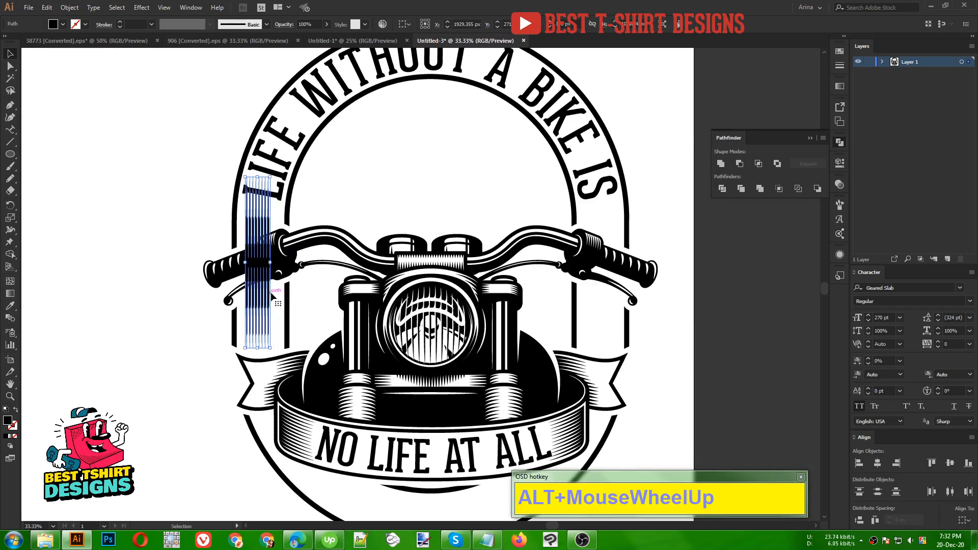
{"action": "left_click_drag", "start_coordinate": [270, 262], "coordinate": [278, 260]}
{"action": "key", "text": "Left"}
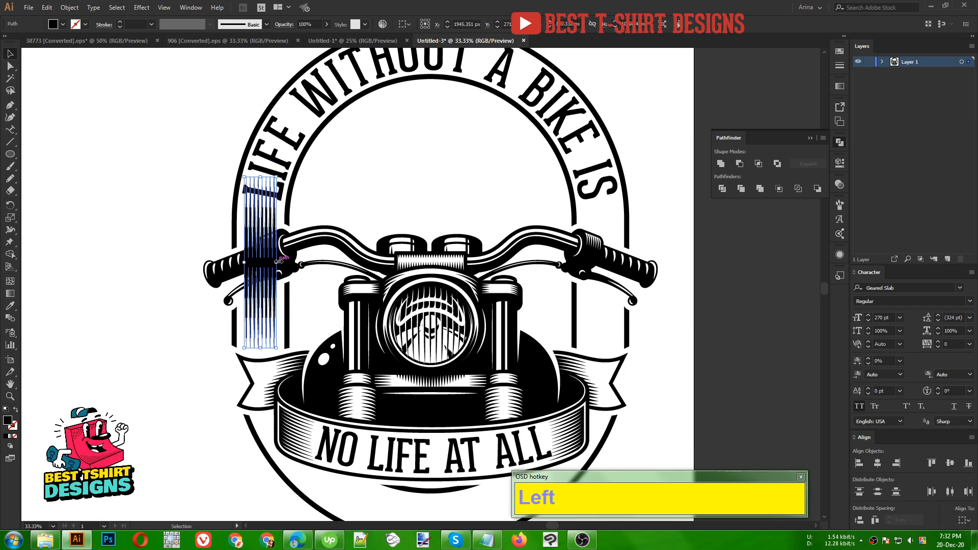
{"action": "scroll", "coordinate": [428, 337], "scroll_direction": "down", "scroll_amount": 1}
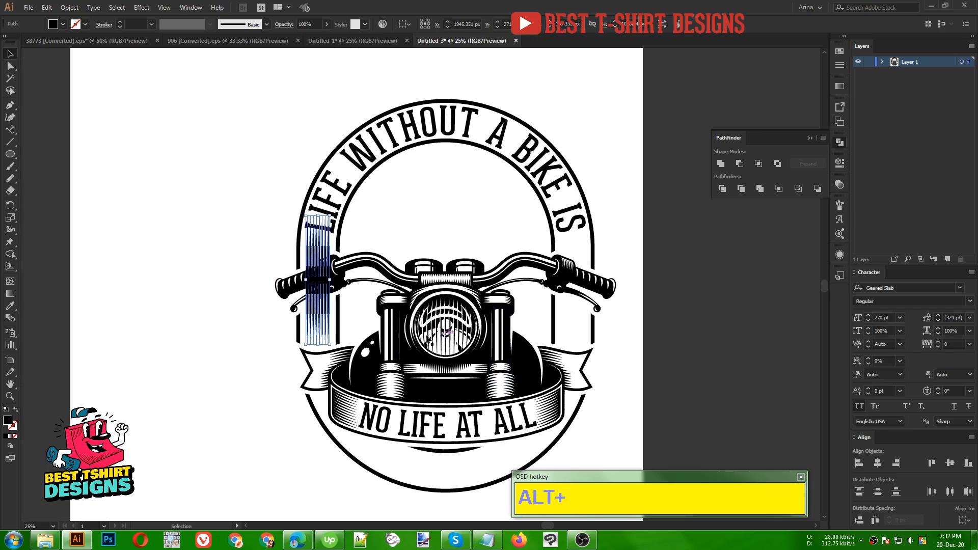
Step: Rotate the shading strip 90° on the blank area left of the badge and save it as a new Art Brush with default options
{"action": "left_click_drag", "start_coordinate": [329, 326], "coordinate": [182, 319]}
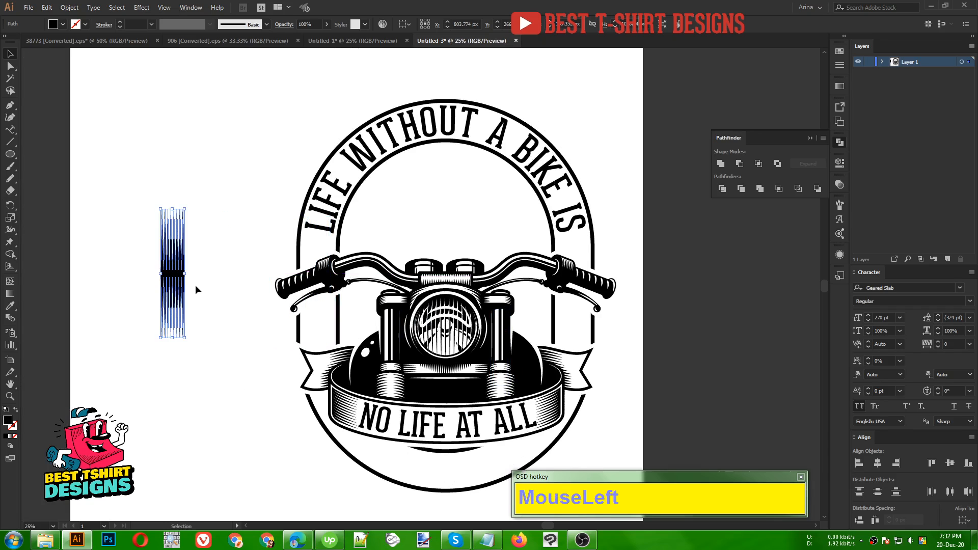
{"action": "left_click_drag", "start_coordinate": [188, 275], "coordinate": [250, 308]}
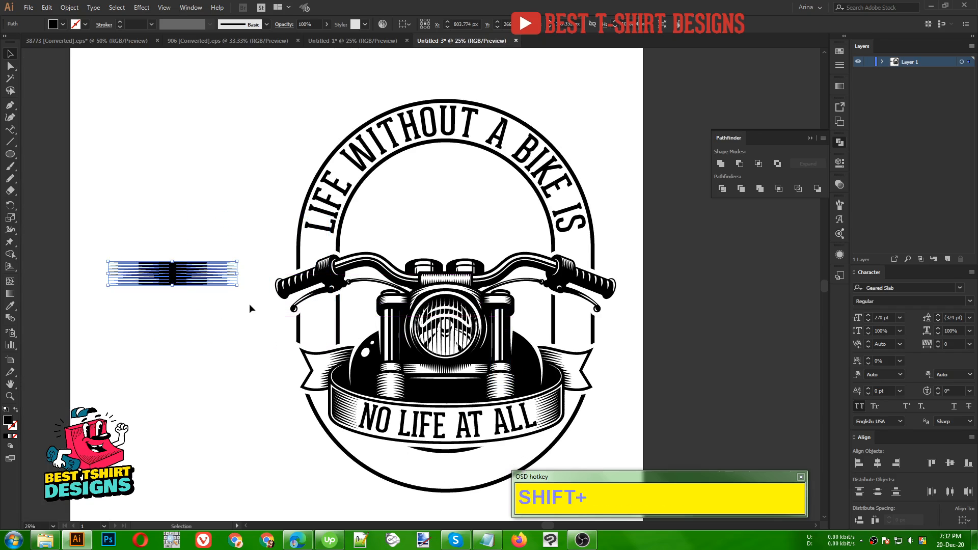
{"action": "left_click", "coordinate": [839, 204]}
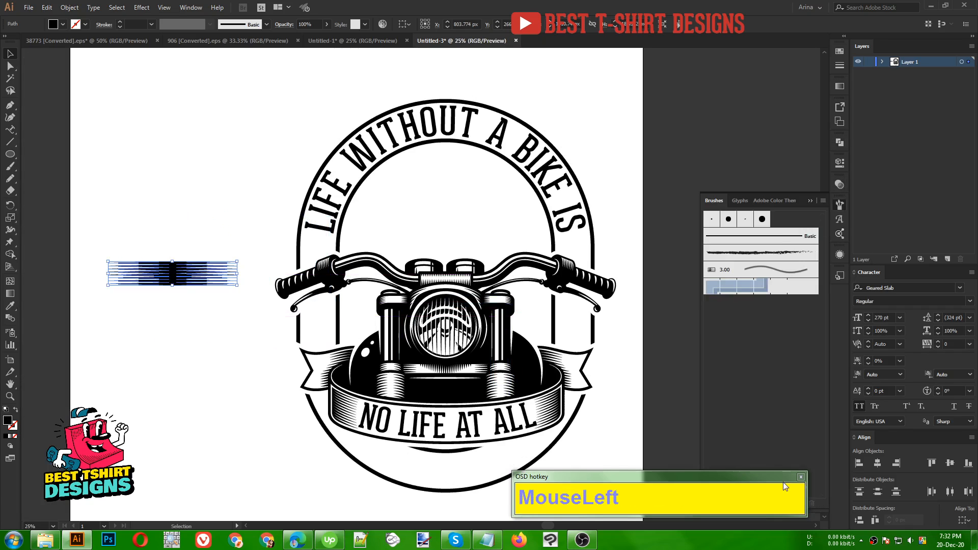
{"action": "left_click_drag", "start_coordinate": [804, 495], "coordinate": [802, 493]}
{"action": "left_click", "coordinate": [799, 503]}
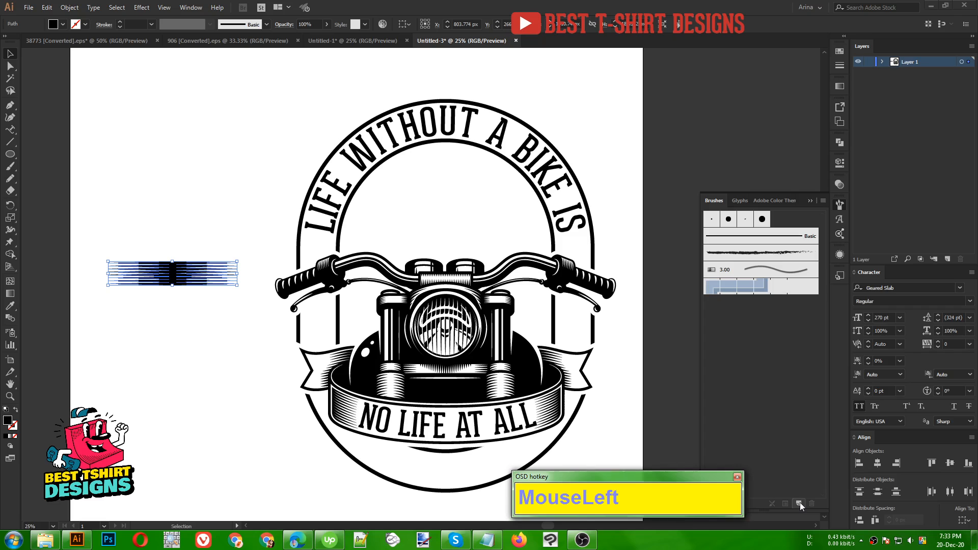
{"action": "left_click", "coordinate": [447, 185]}
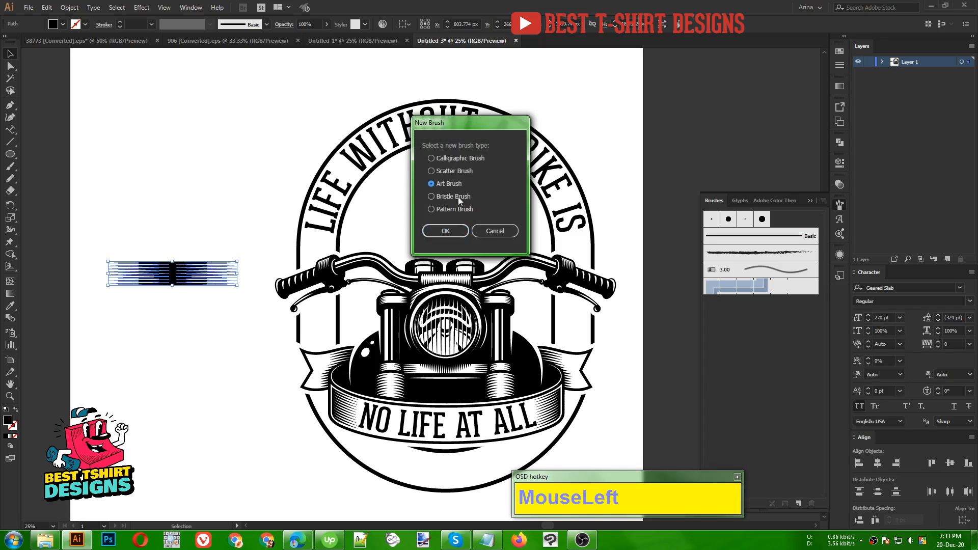
{"action": "left_click", "coordinate": [444, 232]}
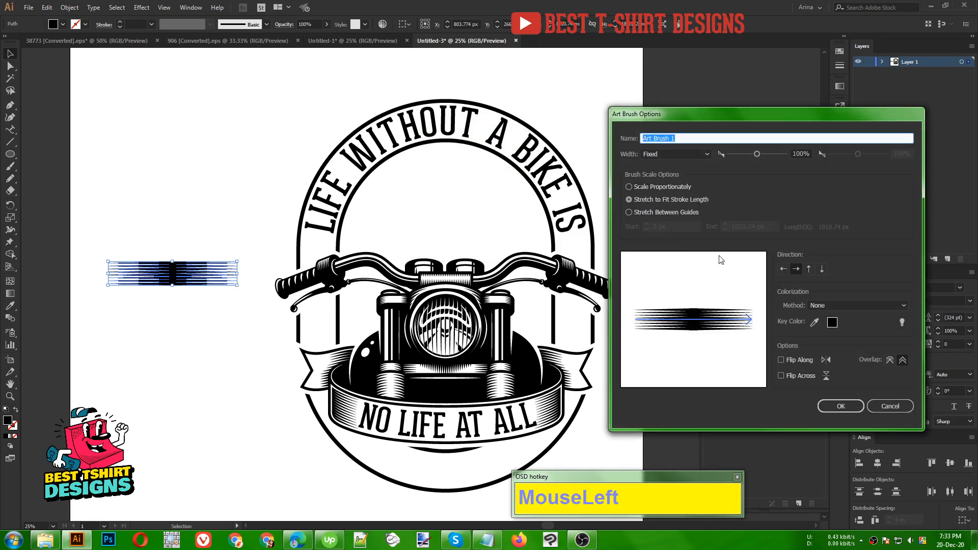
{"action": "left_click", "coordinate": [830, 405]}
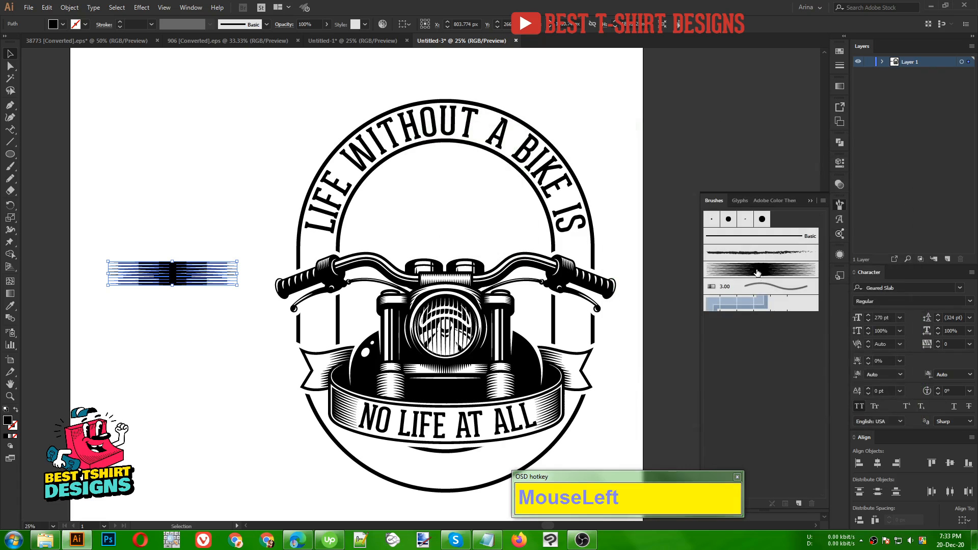
{"action": "left_click", "coordinate": [619, 358]}
Step: Isolate the frame group and offset the inner rounded frame path outward by 160 px with miter joins
{"action": "left_click_drag", "start_coordinate": [622, 334], "coordinate": [556, 311]}
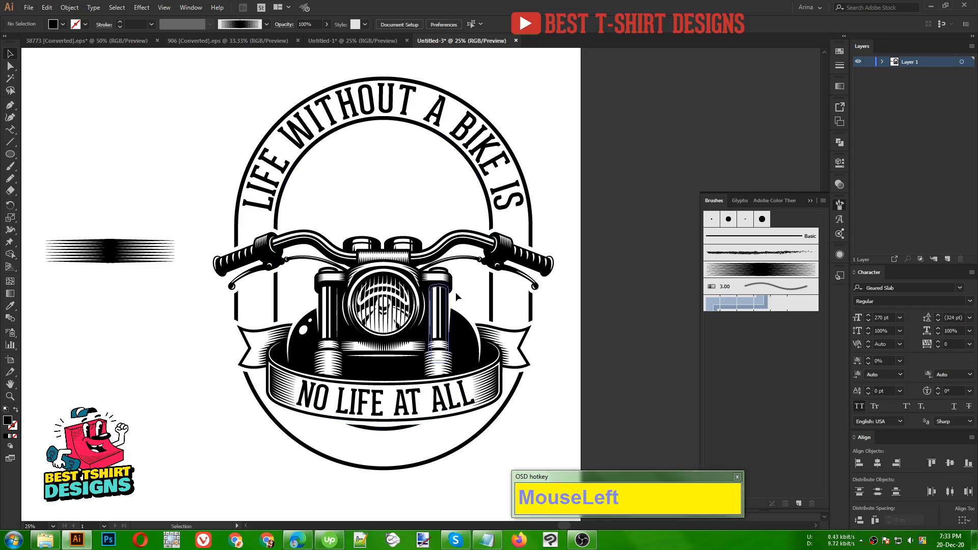
{"action": "double_click", "coordinate": [492, 223]}
{"action": "double_click", "coordinate": [492, 223]}
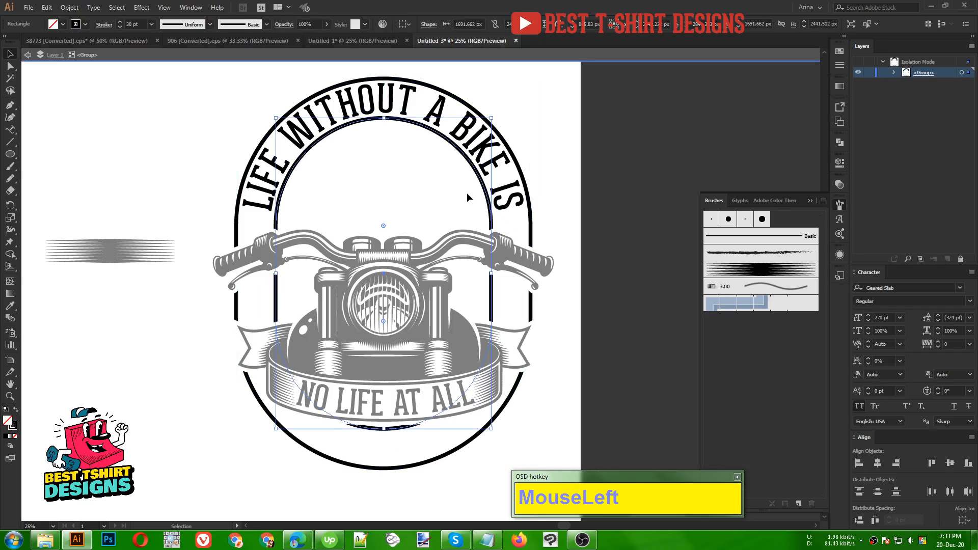
{"action": "left_click", "coordinate": [530, 219]}
{"action": "left_click", "coordinate": [530, 221]}
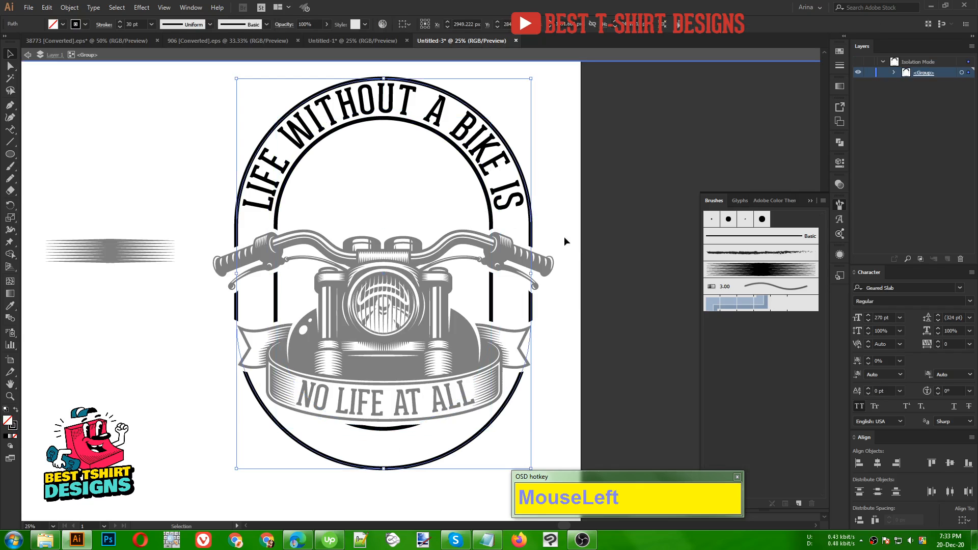
{"action": "left_click", "coordinate": [490, 201]}
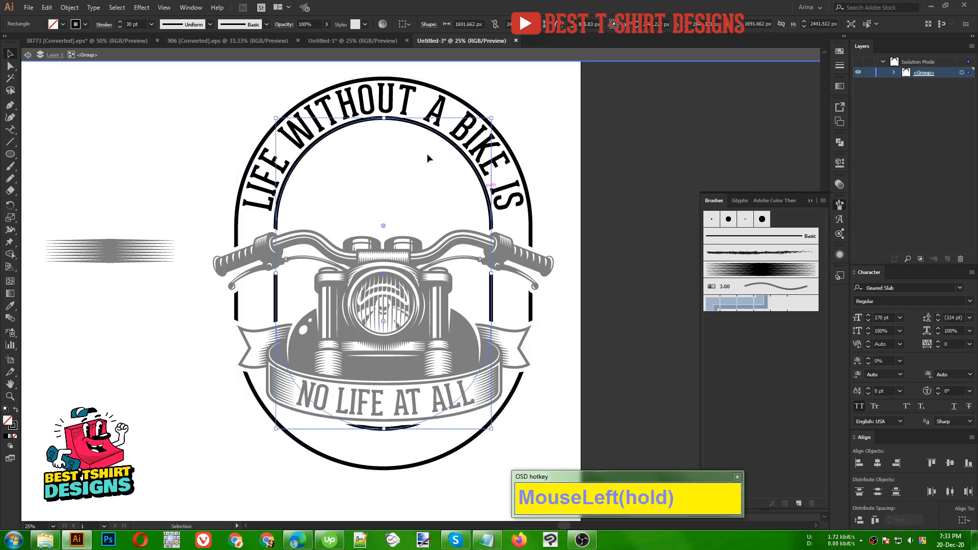
{"action": "left_click", "coordinate": [72, 8]}
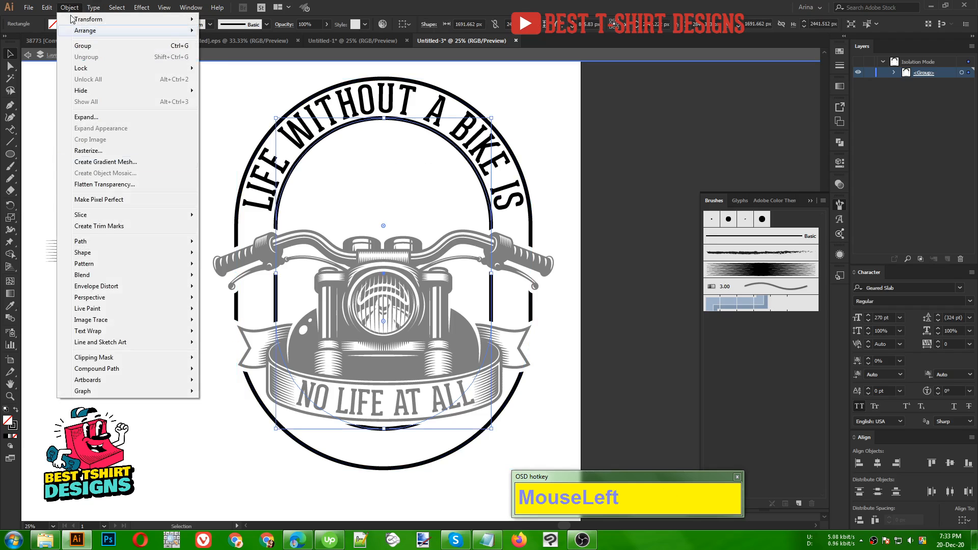
{"action": "mouse_move", "coordinate": [105, 241]}
{"action": "left_click", "coordinate": [241, 279]}
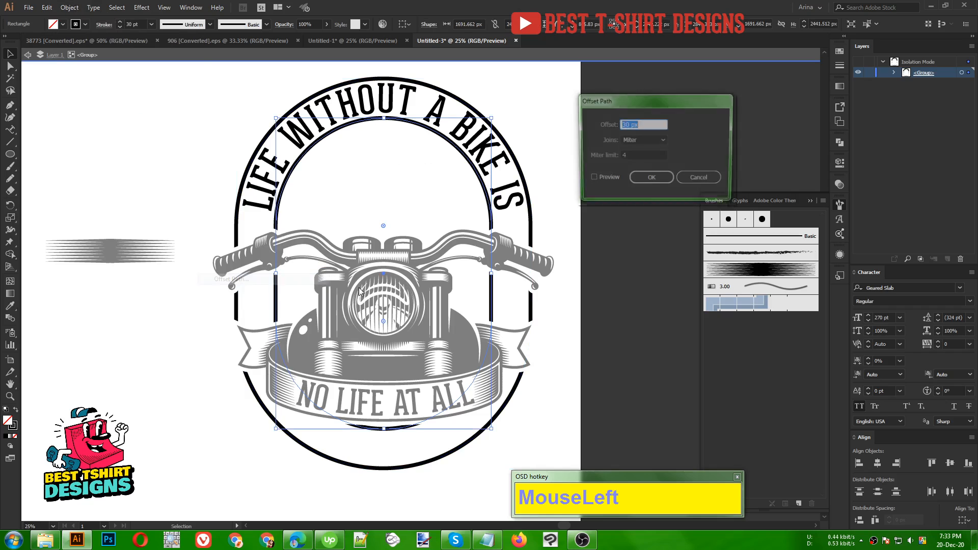
{"action": "left_click", "coordinate": [603, 180]}
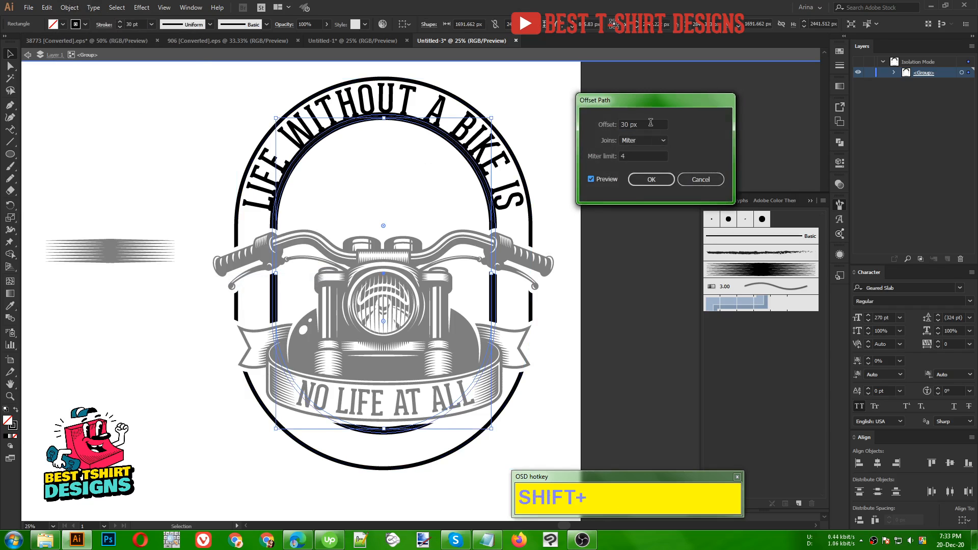
{"action": "scroll", "coordinate": [650, 123], "scroll_direction": "up", "scroll_amount": 13}
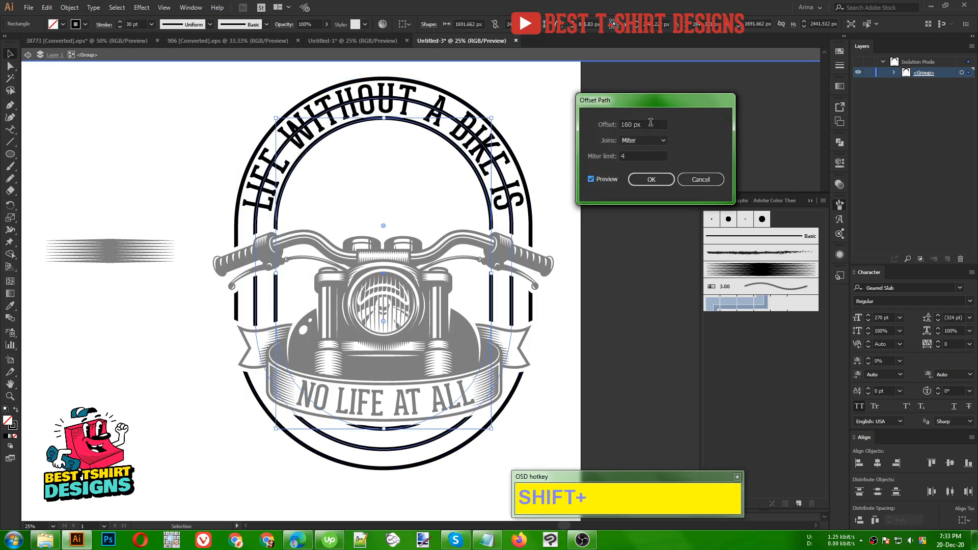
{"action": "scroll", "coordinate": [651, 122], "scroll_direction": "up", "scroll_amount": 1}
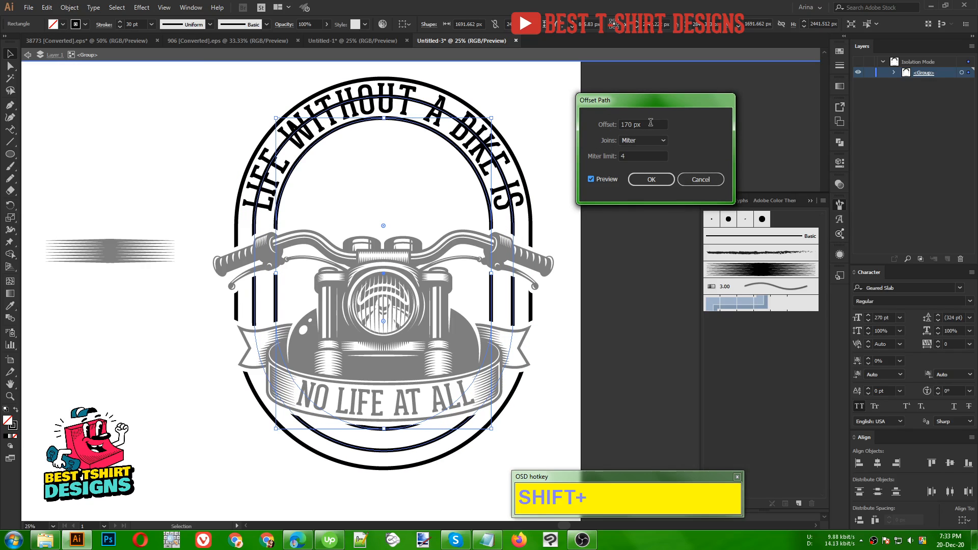
{"action": "scroll", "coordinate": [650, 122], "scroll_direction": "down", "scroll_amount": 1}
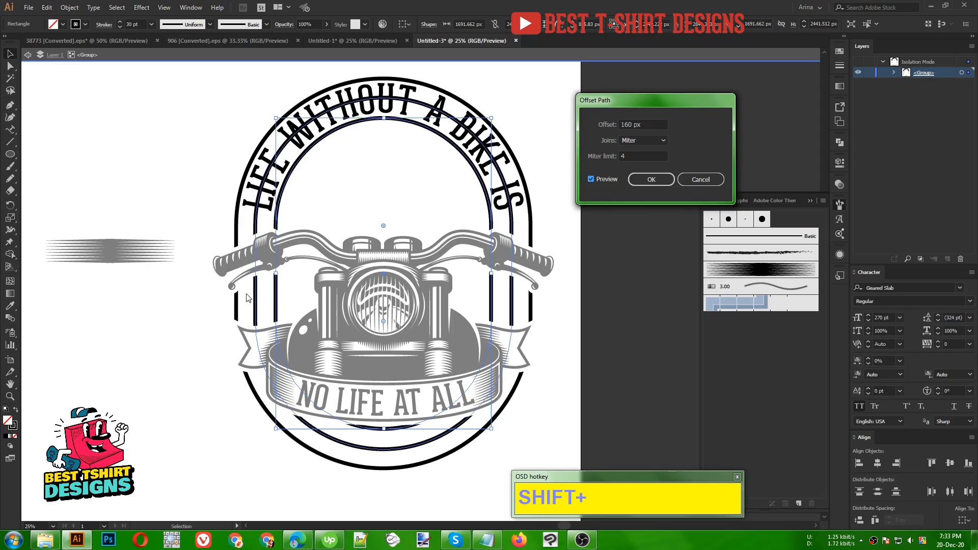
{"action": "left_click", "coordinate": [652, 179]}
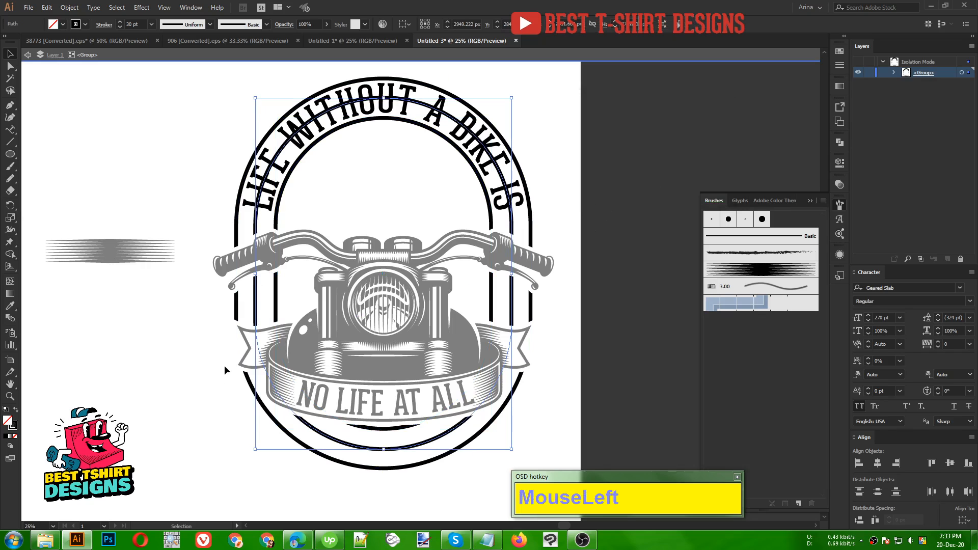
Step: Isolate the offset rounded path and add anchor points on its left and right sides just below the ends of the arched text
{"action": "double_click", "coordinate": [257, 221]}
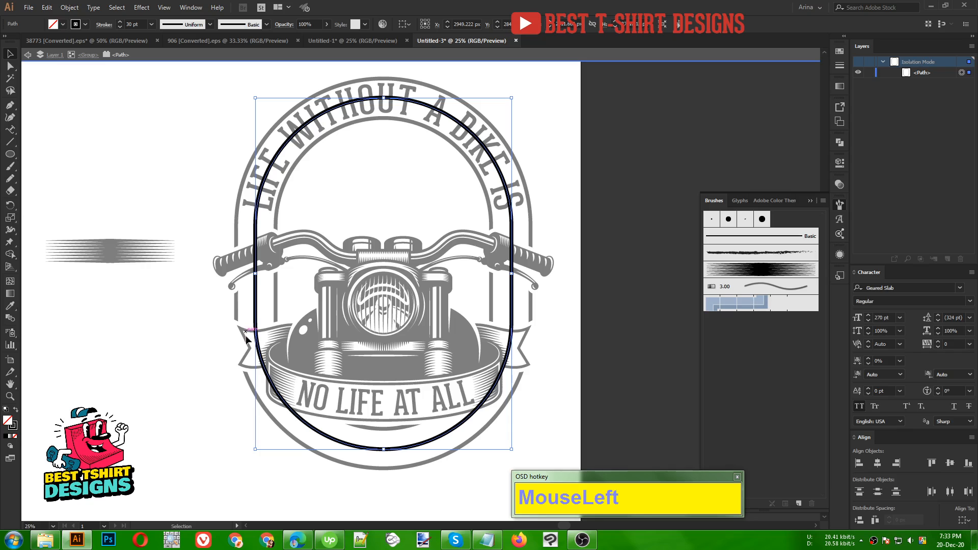
{"action": "left_click_drag", "start_coordinate": [214, 159], "coordinate": [601, 422]}
{"action": "left_click", "coordinate": [604, 363]}
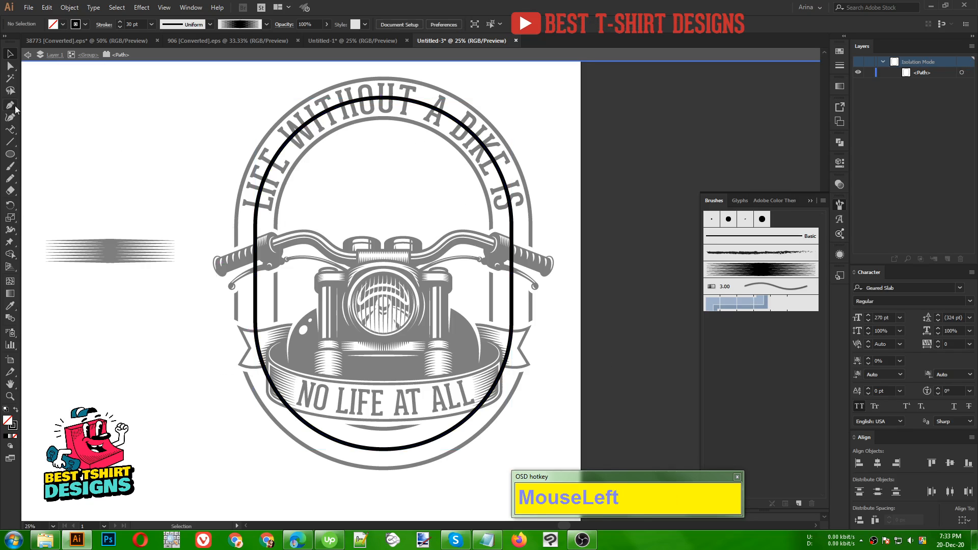
{"action": "left_click_drag", "start_coordinate": [16, 109], "coordinate": [49, 117]}
{"action": "left_click", "coordinate": [255, 218]}
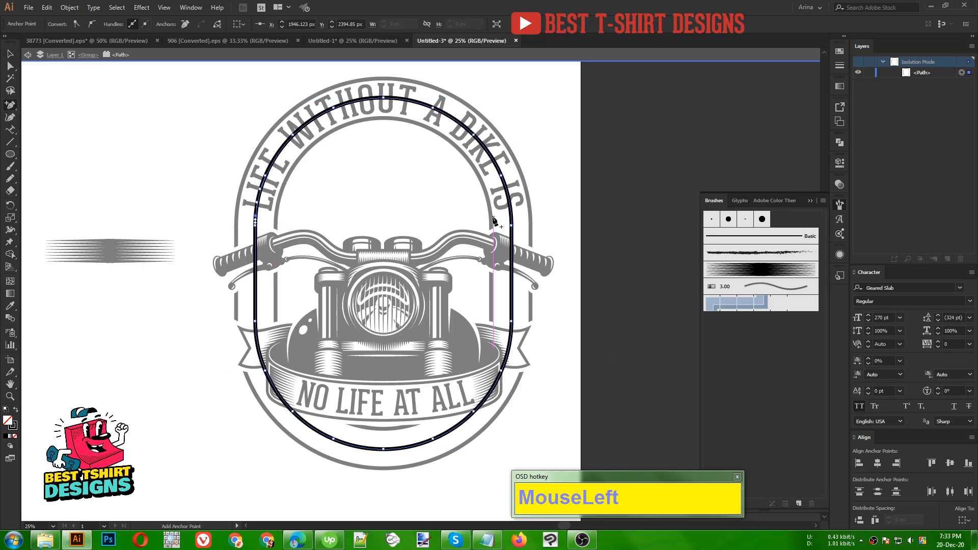
{"action": "left_click", "coordinate": [511, 219]}
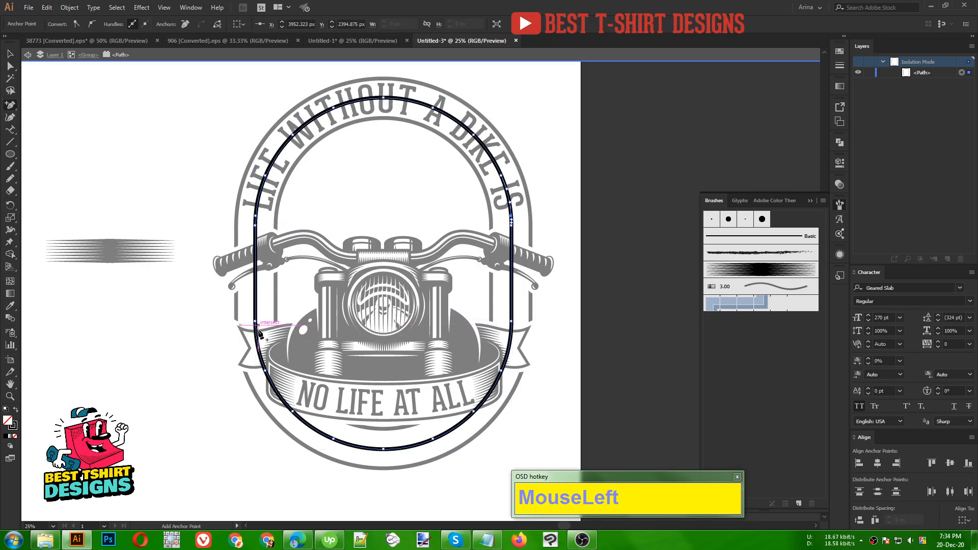
Step: Add anchor points to the offset path where it passes the lower edge of the banner on both sides
{"action": "left_click", "coordinate": [286, 406]}
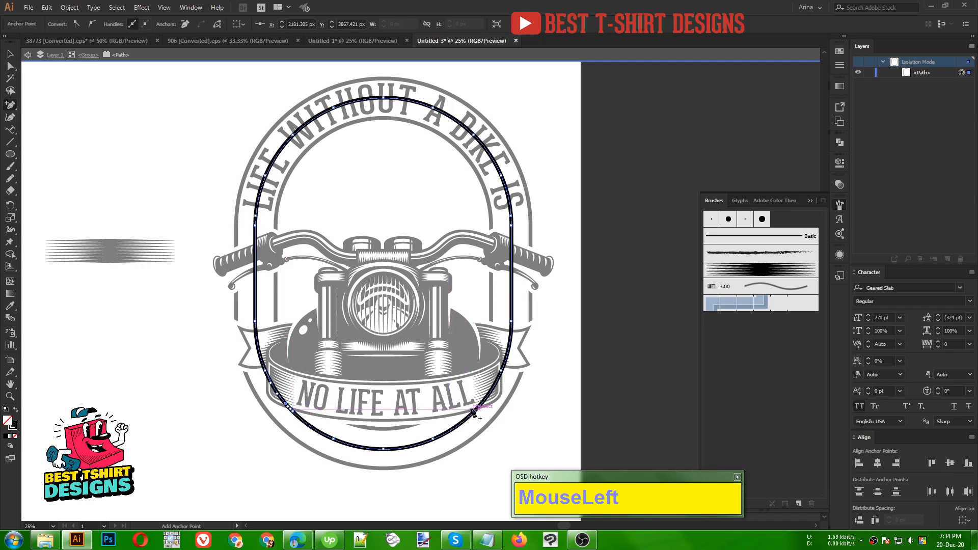
{"action": "left_click", "coordinate": [493, 414]}
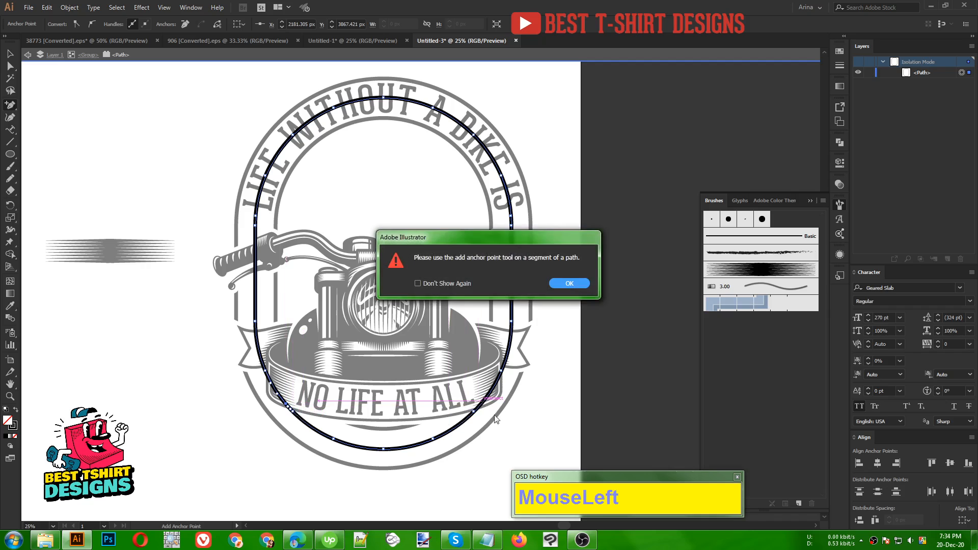
{"action": "left_click", "coordinate": [569, 283]}
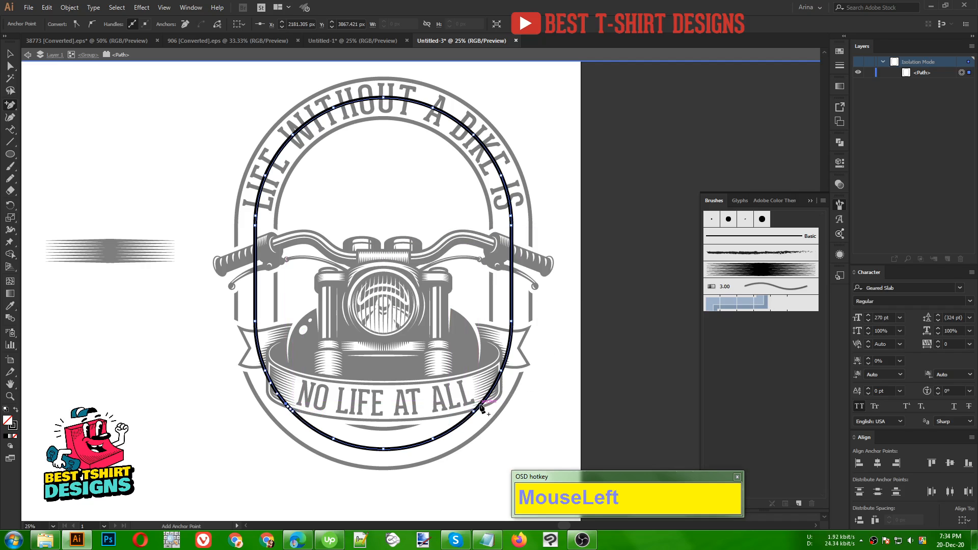
{"action": "left_click", "coordinate": [481, 407]}
{"action": "left_click", "coordinate": [556, 288]}
{"action": "scroll", "coordinate": [488, 407], "scroll_direction": "up", "scroll_amount": 5}
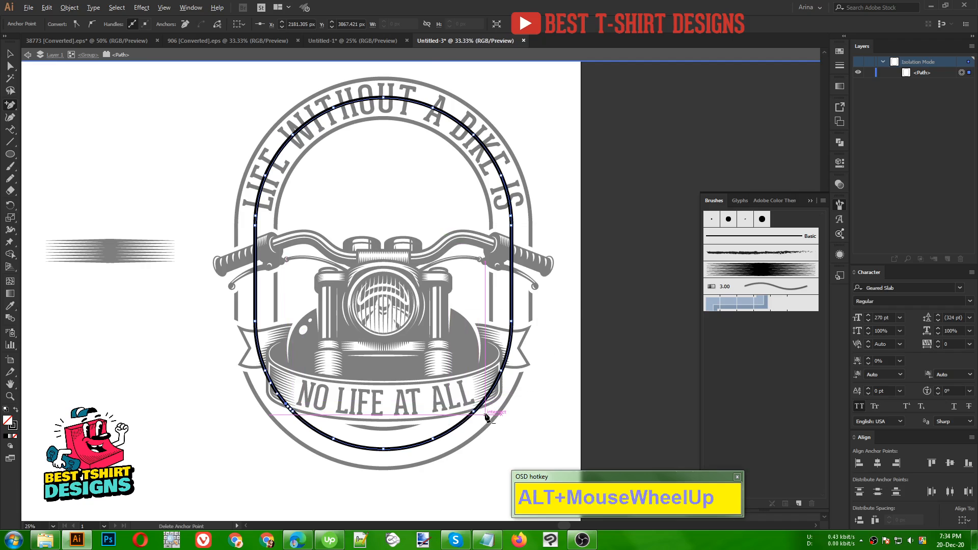
{"action": "scroll", "coordinate": [471, 407], "scroll_direction": "up", "scroll_amount": 1}
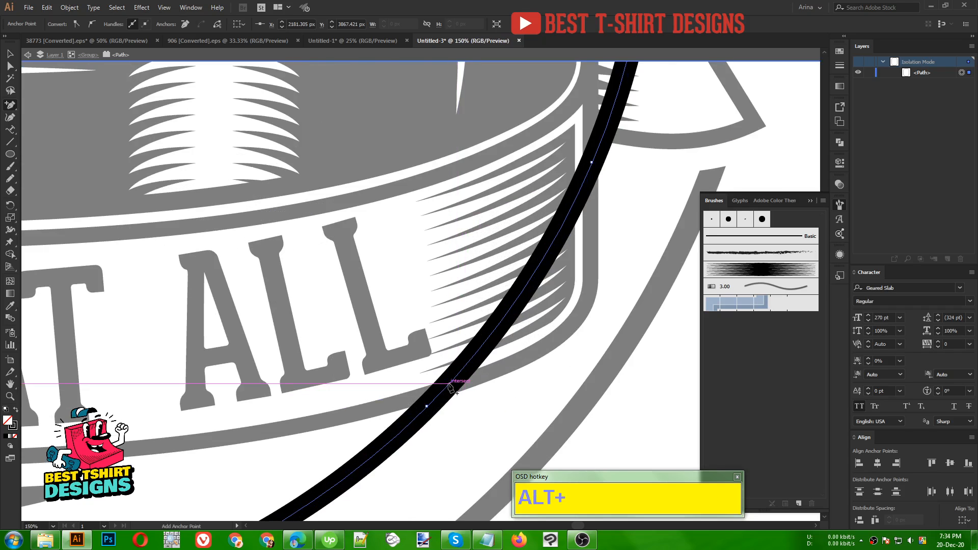
{"action": "left_click", "coordinate": [449, 382]}
{"action": "scroll", "coordinate": [563, 371], "scroll_direction": "down", "scroll_amount": 4}
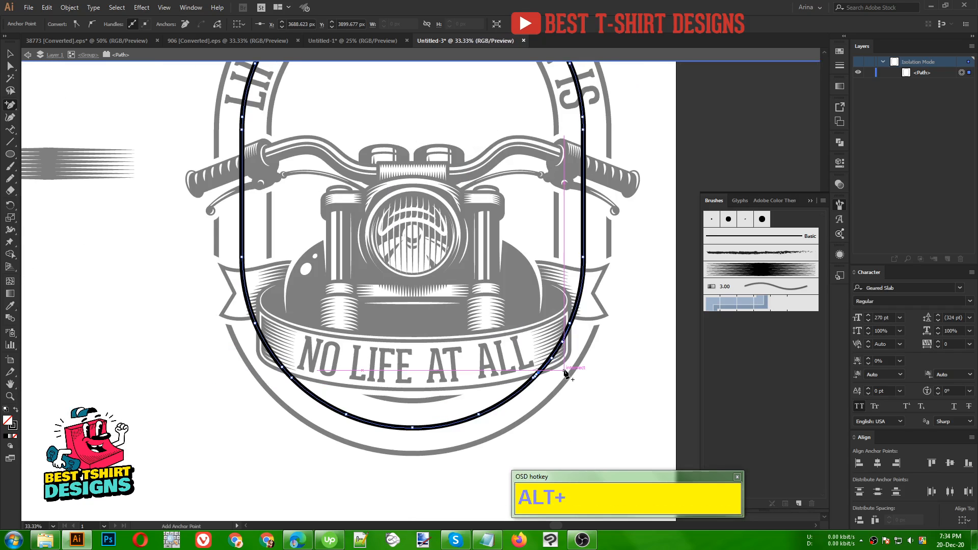
{"action": "scroll", "coordinate": [566, 373], "scroll_direction": "up", "scroll_amount": 2}
{"action": "scroll", "coordinate": [392, 458], "scroll_direction": "down", "scroll_amount": 1}
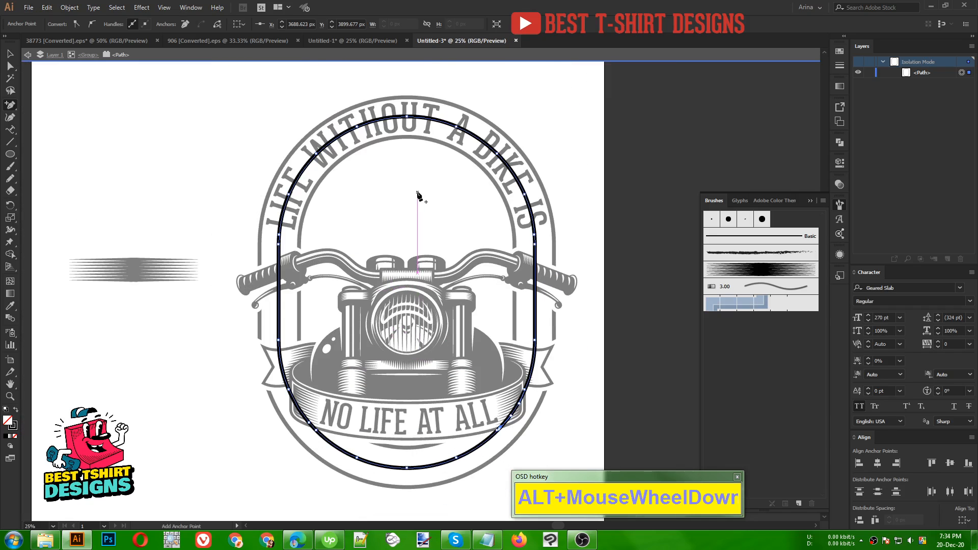
Step: Delete the offset path's upper arch segments that run through the lettering, down to the added side anchor points
{"action": "key", "text": "a"}
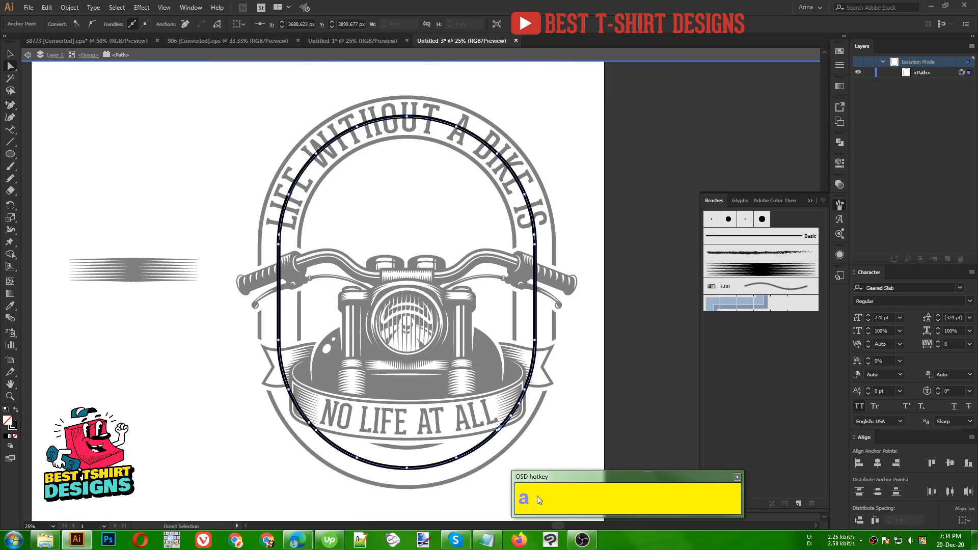
{"action": "left_click", "coordinate": [401, 104]}
{"action": "key", "text": "Delete"}
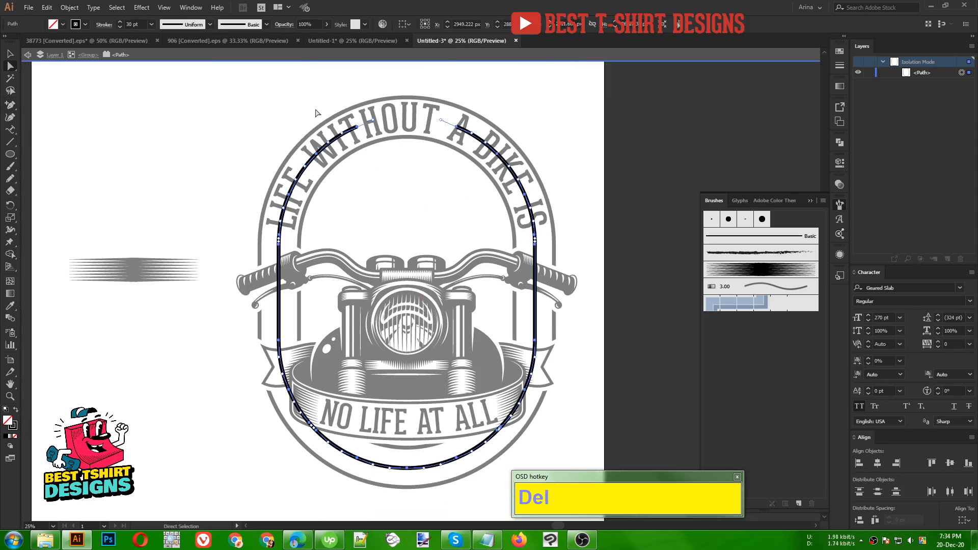
{"action": "left_click_drag", "start_coordinate": [314, 106], "coordinate": [586, 184]}
{"action": "key", "text": "Delete"}
{"action": "left_click_drag", "start_coordinate": [256, 156], "coordinate": [599, 231]}
{"action": "key", "text": "Delete"}
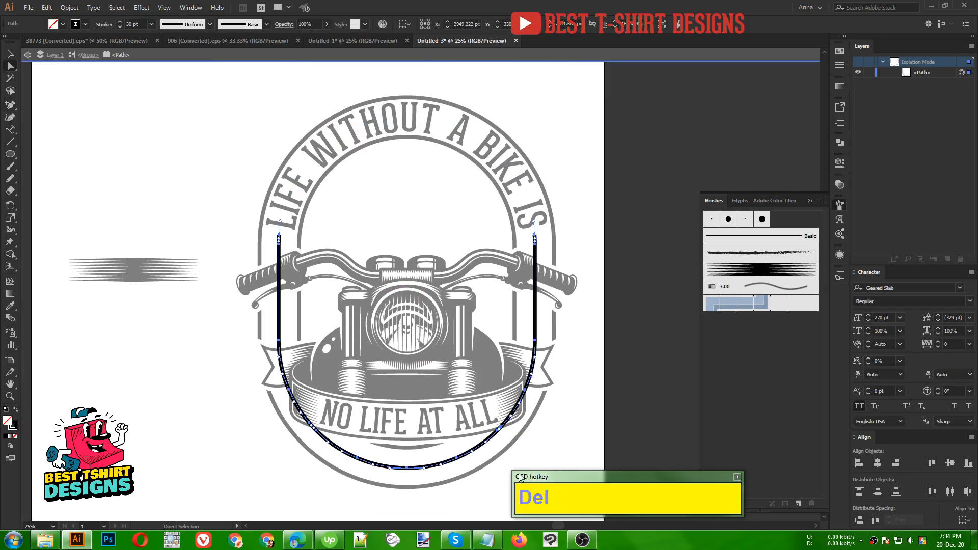
Step: Delete the path segments crossing the banner on both sides, keeping the two vertical side lines and the bottom arc
{"action": "left_click", "coordinate": [324, 394]}
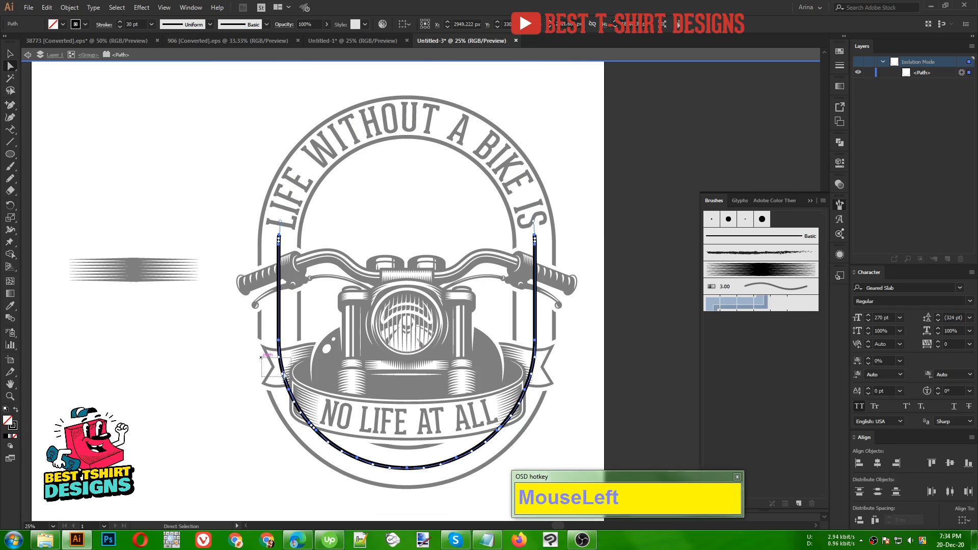
{"action": "key", "text": "Delete"}
{"action": "left_click_drag", "start_coordinate": [499, 370], "coordinate": [600, 415]}
{"action": "key", "text": "Delete"}
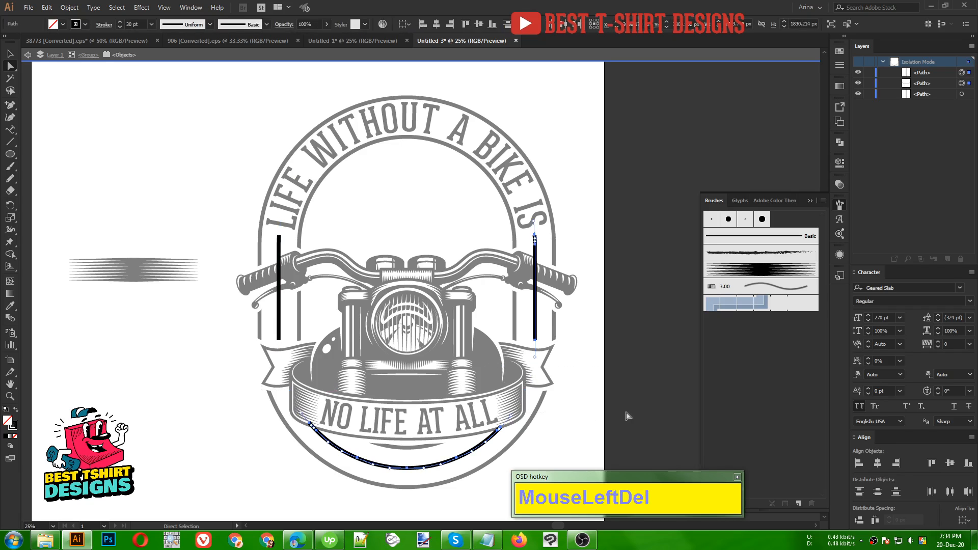
{"action": "key", "text": "v"}
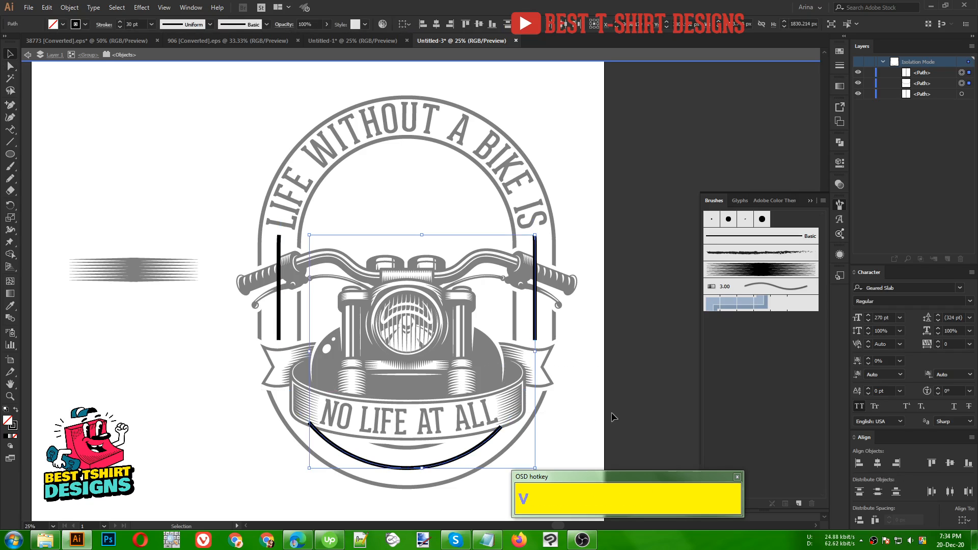
{"action": "left_click", "coordinate": [538, 323]}
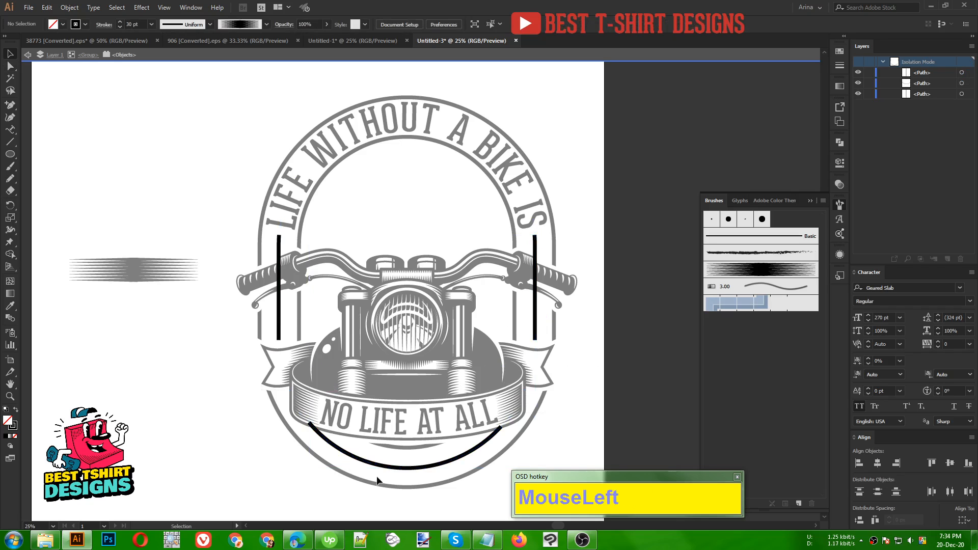
Step: Trim the short segment off the left end of the bottom arc and deselect it
{"action": "key", "text": "a"}
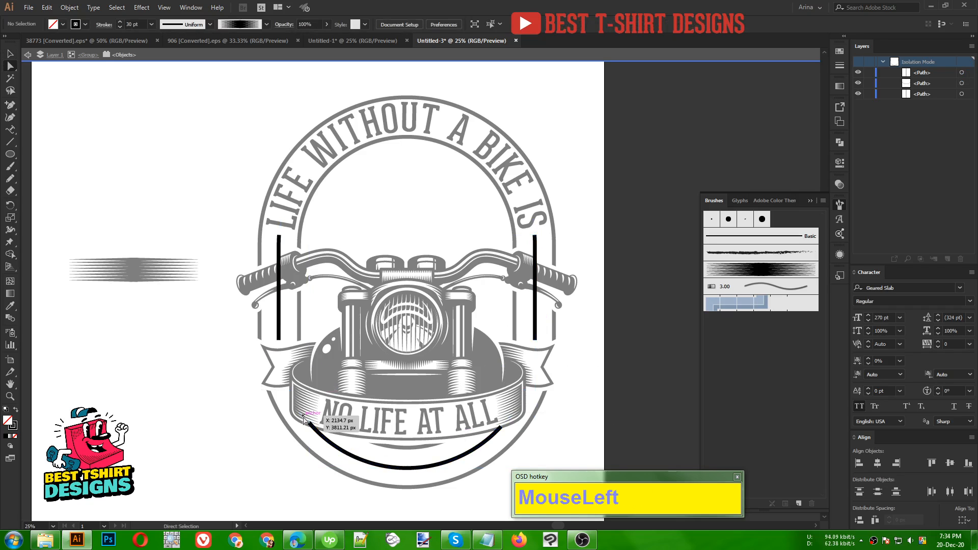
{"action": "left_click", "coordinate": [328, 426]}
{"action": "key", "text": "Delete"}
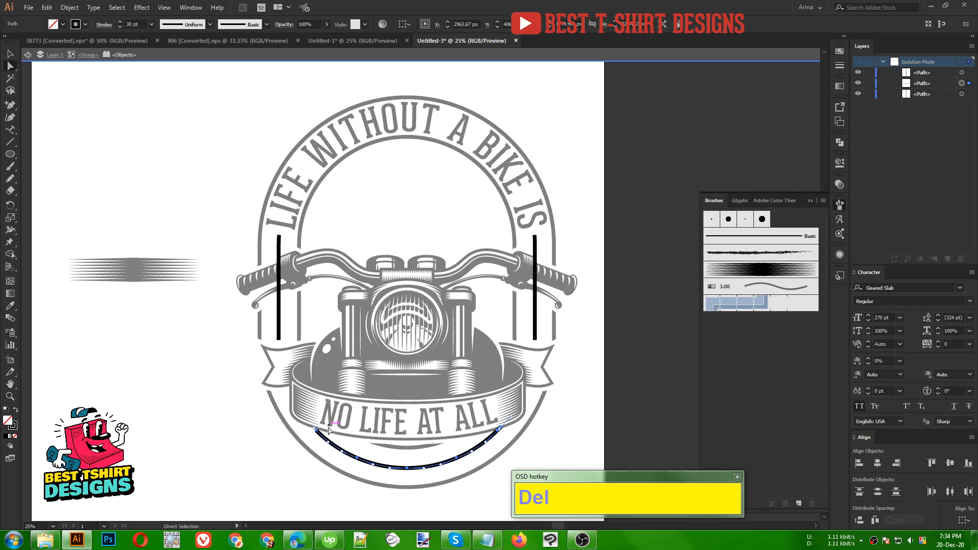
{"action": "key", "text": "v"}
{"action": "left_click", "coordinate": [567, 414]}
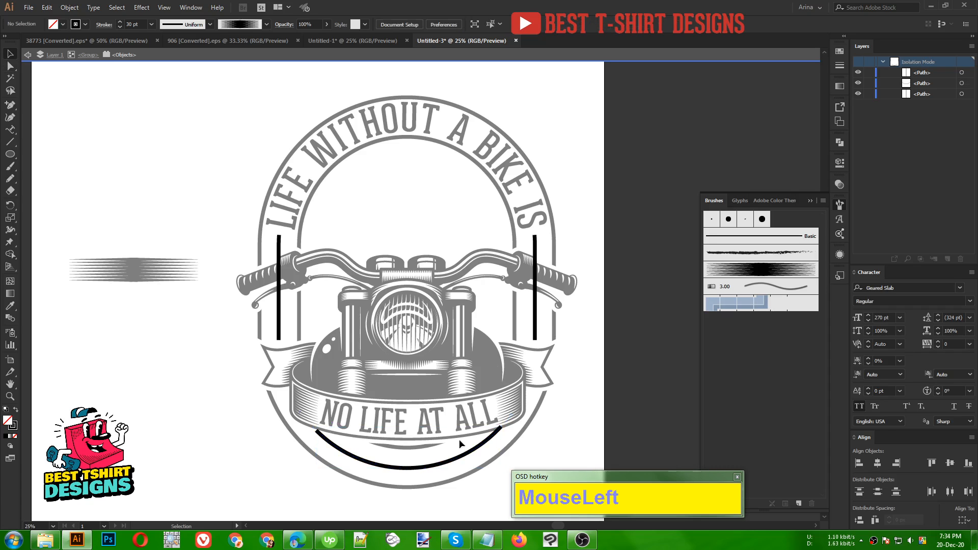
Step: Apply the tapered-line art brush to the two side lines and bottom arc at 1 pt stroke, and exit isolation mode
{"action": "left_click", "coordinate": [535, 288]}
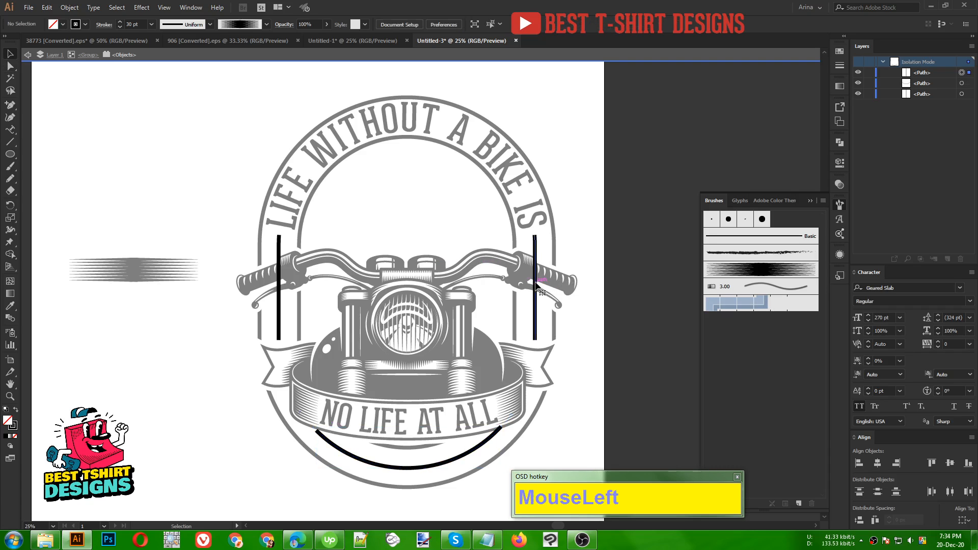
{"action": "left_click", "coordinate": [277, 316], "text": "shift"}
{"action": "left_click", "coordinate": [364, 462], "text": "shift"}
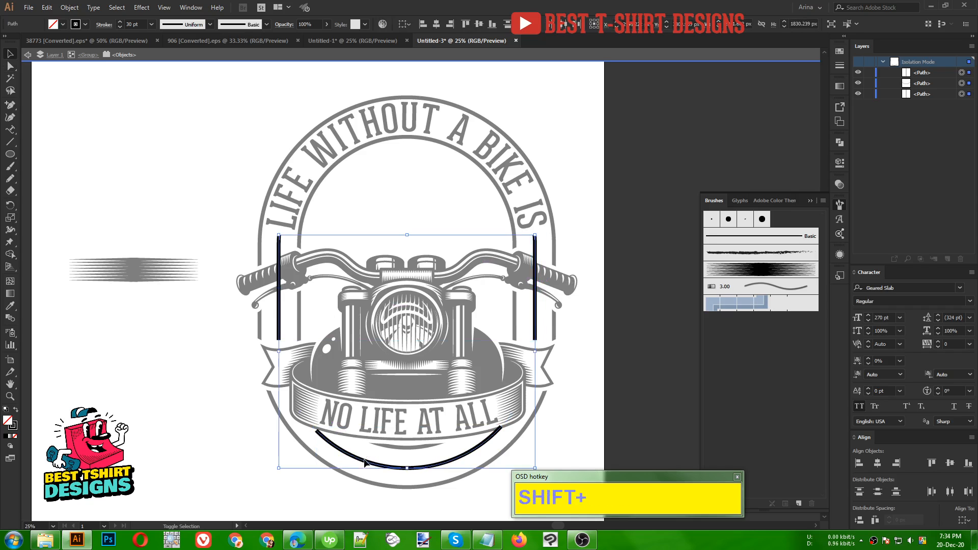
{"action": "left_click", "coordinate": [779, 270]}
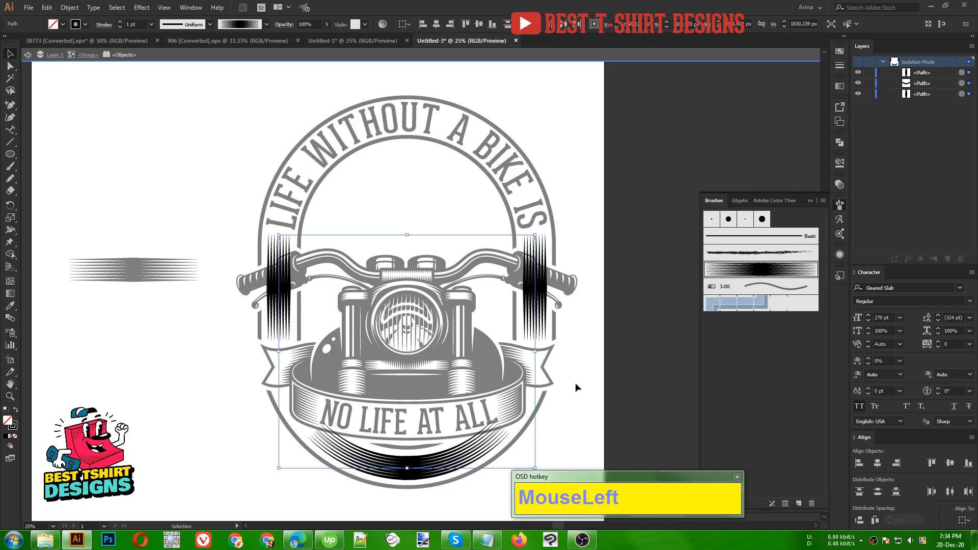
{"action": "scroll", "coordinate": [137, 23], "scroll_direction": "up", "scroll_amount": 1}
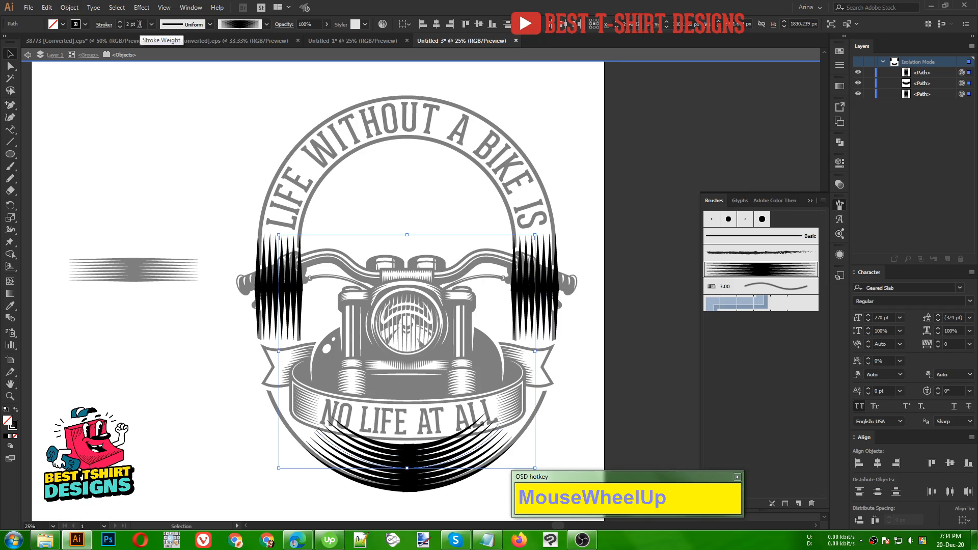
{"action": "scroll", "coordinate": [140, 24], "scroll_direction": "down", "scroll_amount": 1}
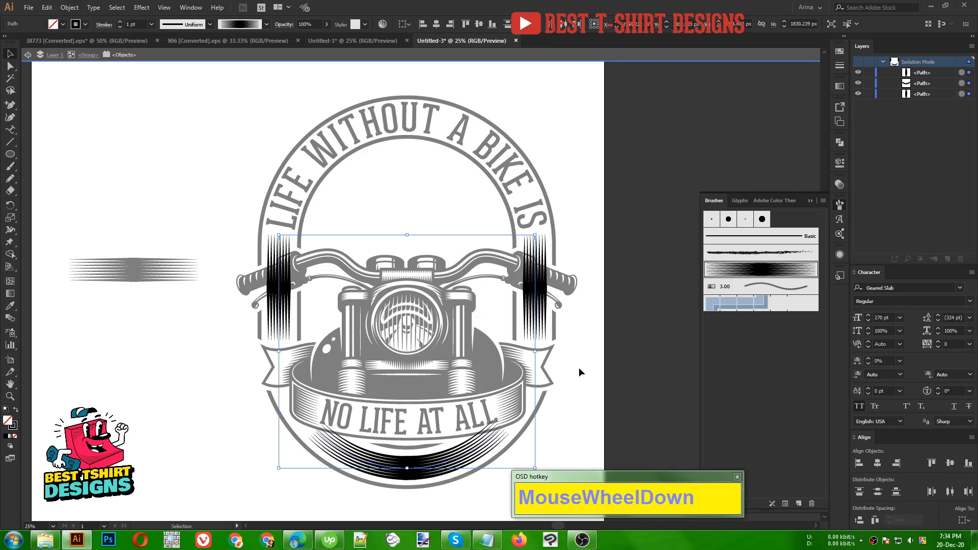
{"action": "left_click", "coordinate": [597, 368]}
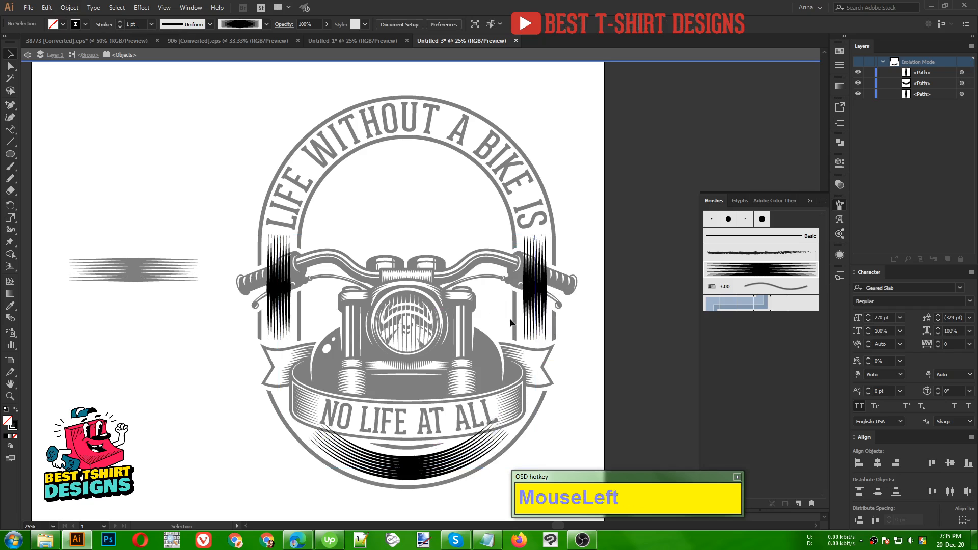
{"action": "double_click", "coordinate": [599, 239]}
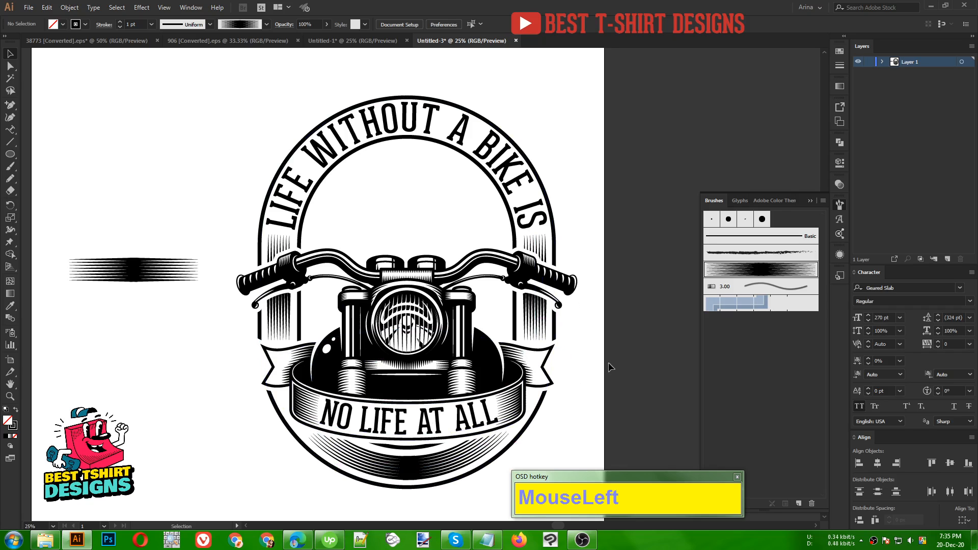
Step: Delete the spare shading strip on the blank area beside the badge
{"action": "left_click_drag", "start_coordinate": [106, 216], "coordinate": [159, 353]}
{"action": "key", "text": "Delete"}
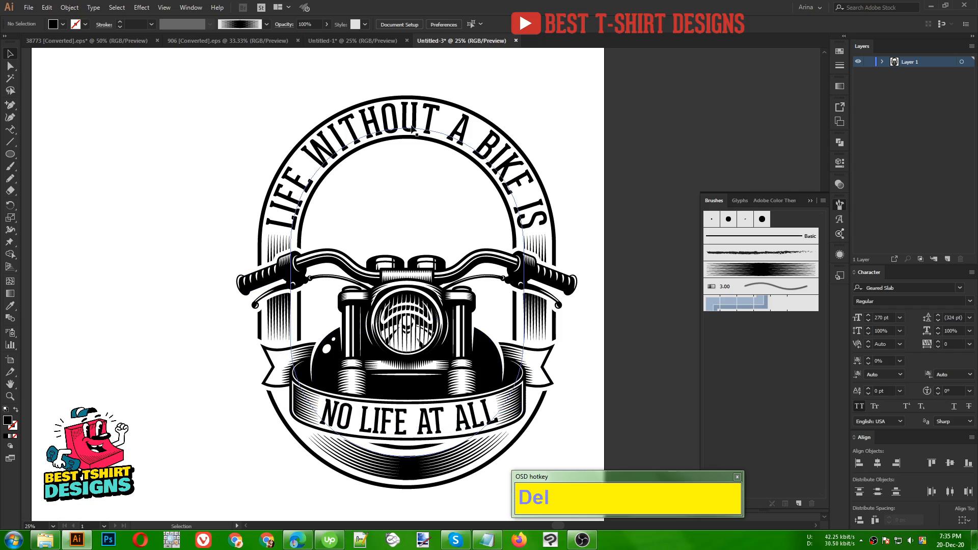
{"action": "scroll", "coordinate": [688, 305], "scroll_direction": "down", "scroll_amount": 1}
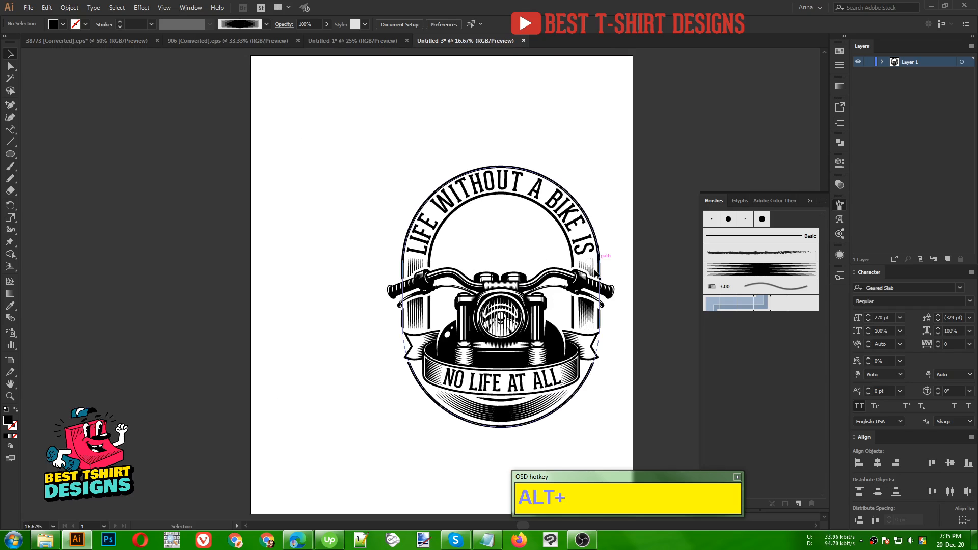
{"action": "left_click", "coordinate": [637, 342]}
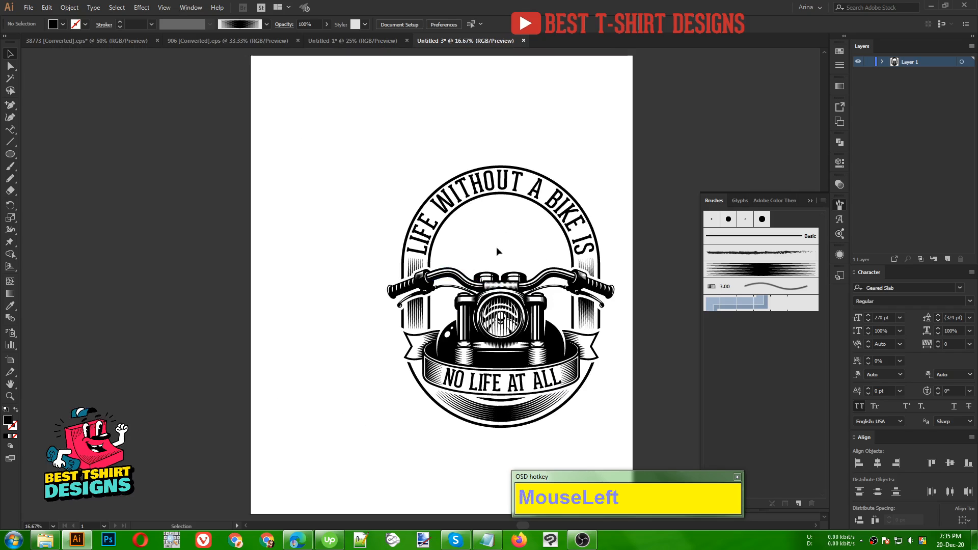
{"action": "scroll", "coordinate": [632, 258], "scroll_direction": "up", "scroll_amount": 1}
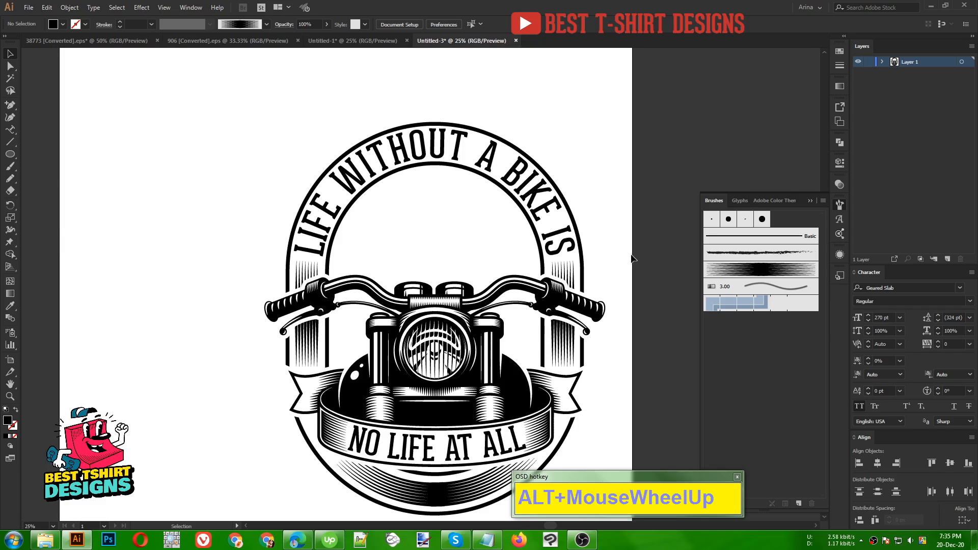
{"action": "scroll", "coordinate": [503, 251], "scroll_direction": "down", "scroll_amount": 1}
{"action": "left_click", "coordinate": [156, 224]}
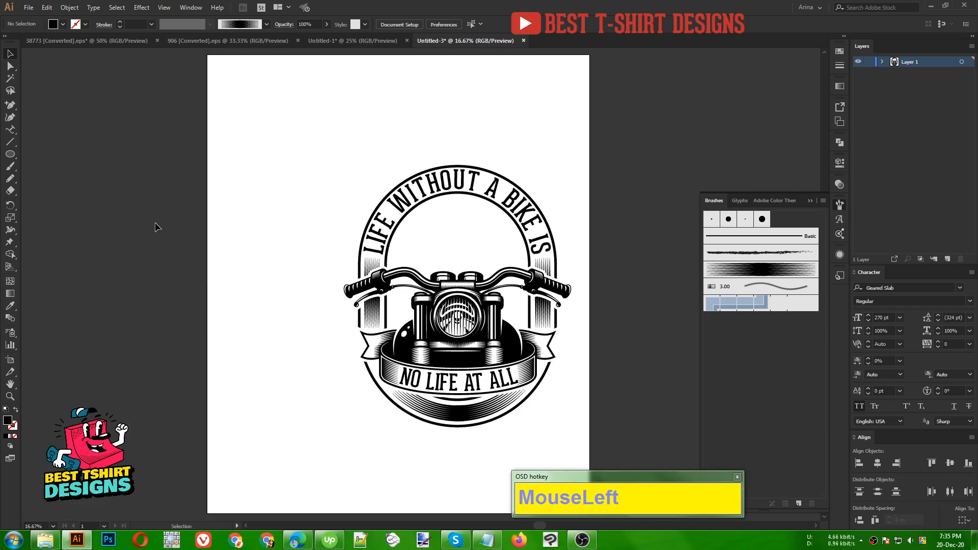
Step: Draw a black rectangular bar about 1936 px wide and 180 px high and centre it across the badge at the banner's lower edge
{"action": "left_click", "coordinate": [9, 157]}
{"action": "left_click", "coordinate": [66, 153]}
{"action": "scroll", "coordinate": [180, 411], "scroll_direction": "up", "scroll_amount": 1}
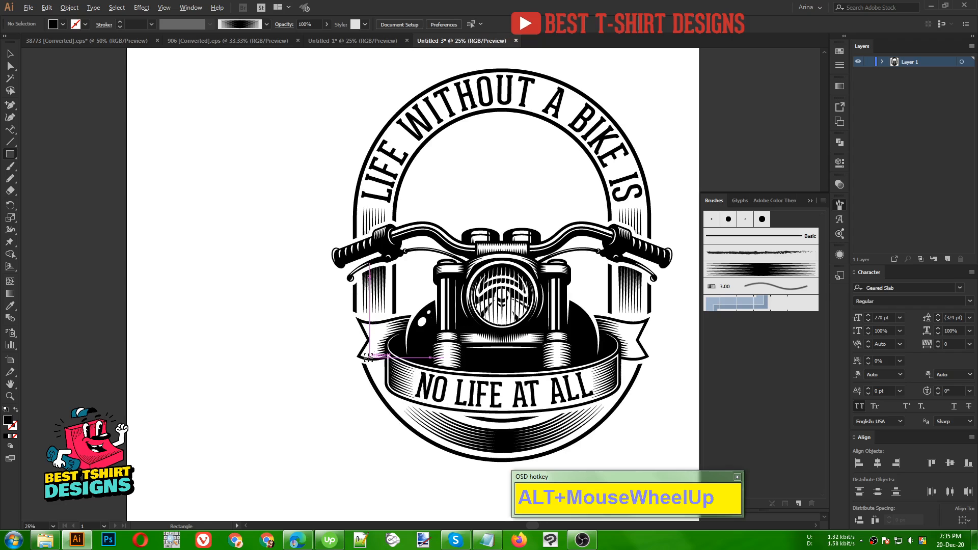
{"action": "left_click_drag", "start_coordinate": [151, 403], "coordinate": [365, 426]}
{"action": "key", "text": "v"}
{"action": "left_click_drag", "start_coordinate": [306, 417], "coordinate": [641, 411]}
{"action": "key", "text": "Left"}
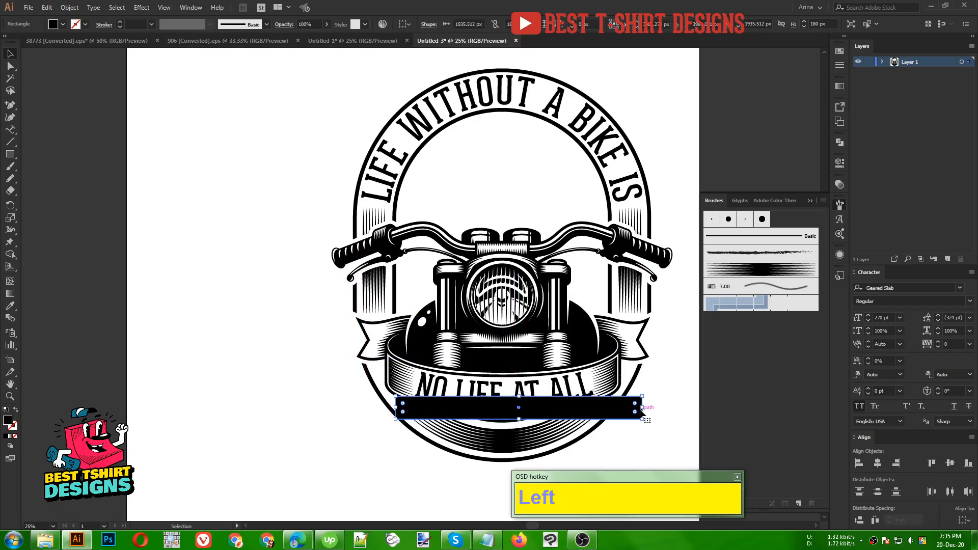
{"action": "key", "text": "Left"}
{"action": "key", "text": "Left"}
{"action": "key", "text": "Left"}
{"action": "key", "text": "Left"}
{"action": "key", "text": "Left"}
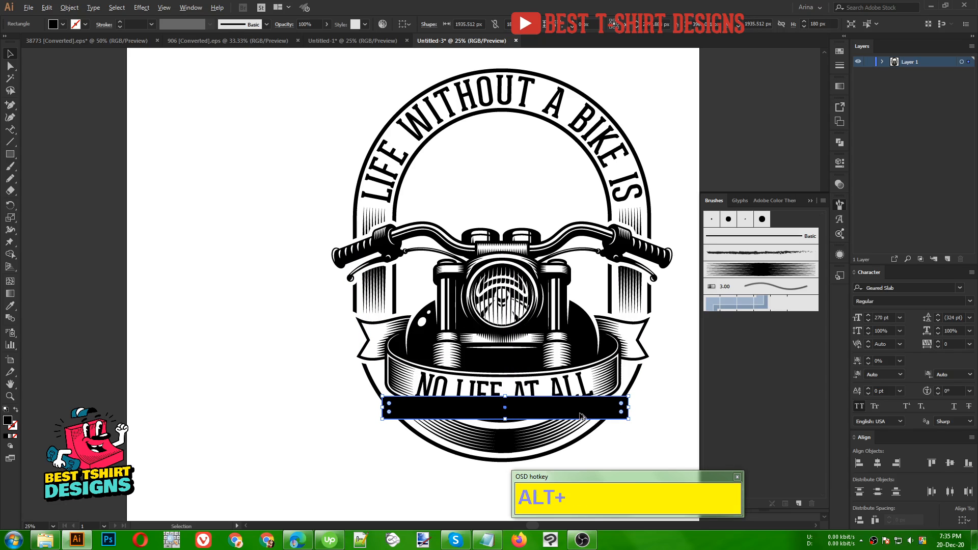
Step: Duplicate the bar straight up to the inner top of the arch and thin the copy to about 61 px high
{"action": "left_click_drag", "start_coordinate": [580, 416], "coordinate": [581, 131]}
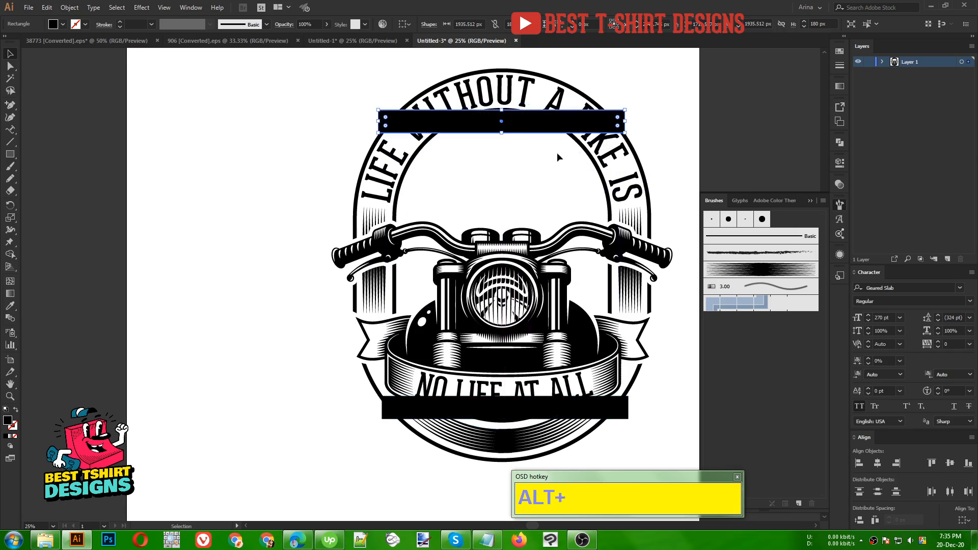
{"action": "left_click_drag", "start_coordinate": [501, 132], "coordinate": [503, 118]}
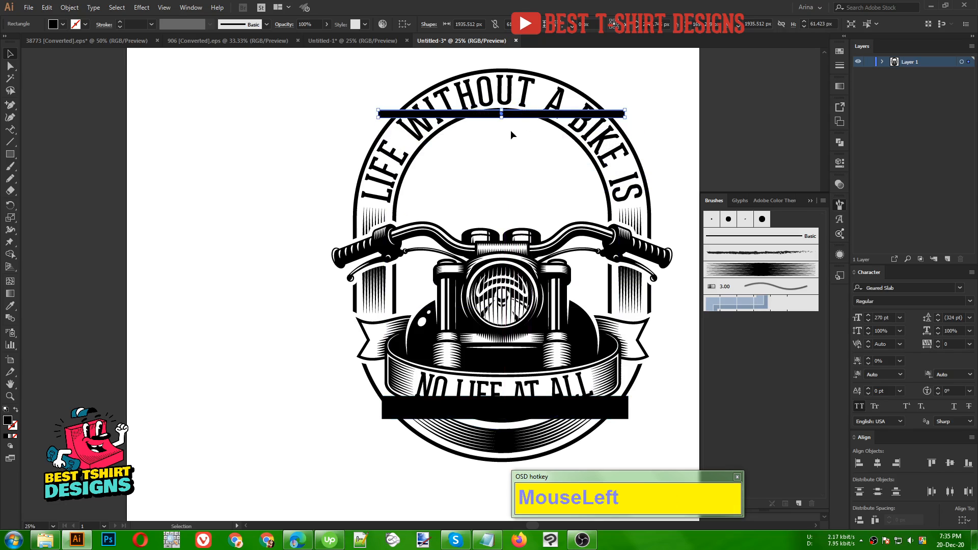
Step: Blend the thin upper bar with the thick lower bar
{"action": "left_click", "coordinate": [552, 413], "text": "shift"}
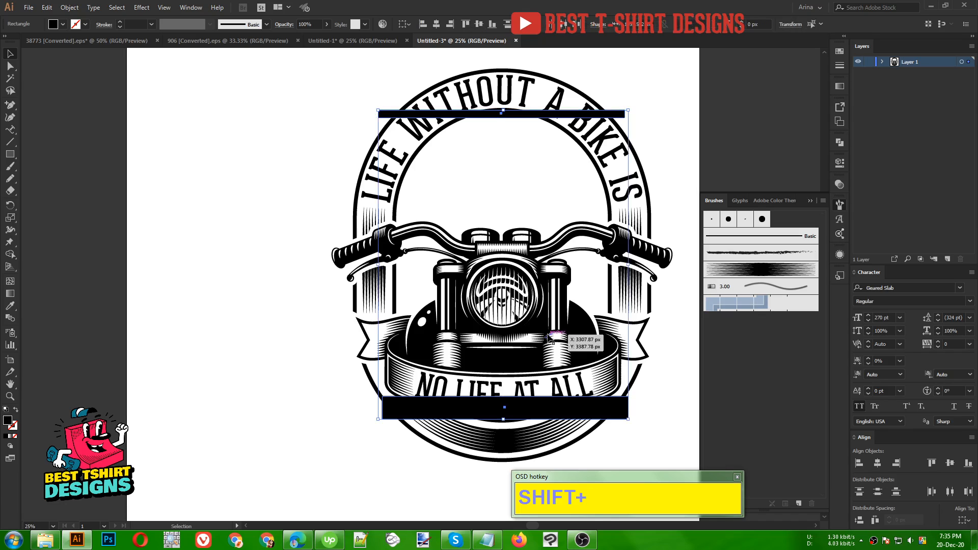
{"action": "left_click", "coordinate": [10, 319]}
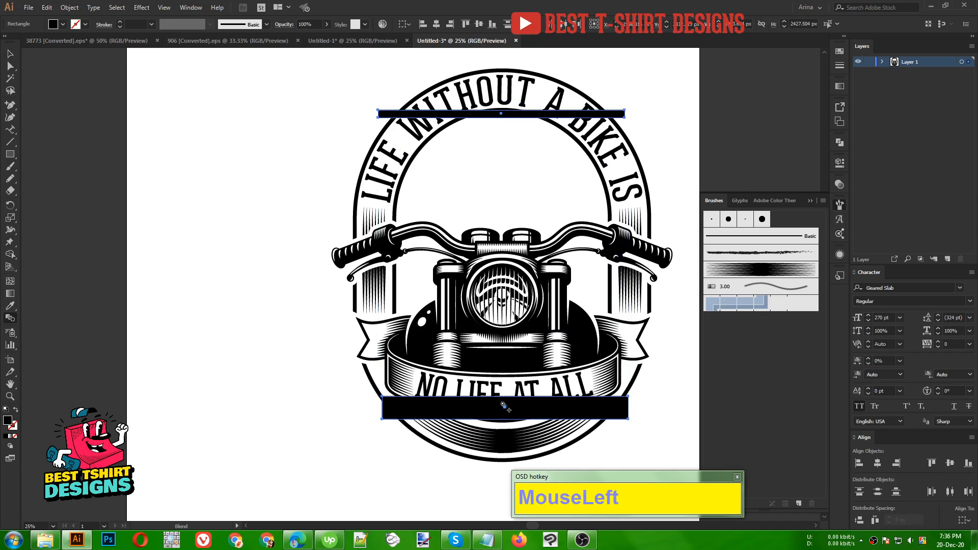
{"action": "left_click", "coordinate": [504, 406]}
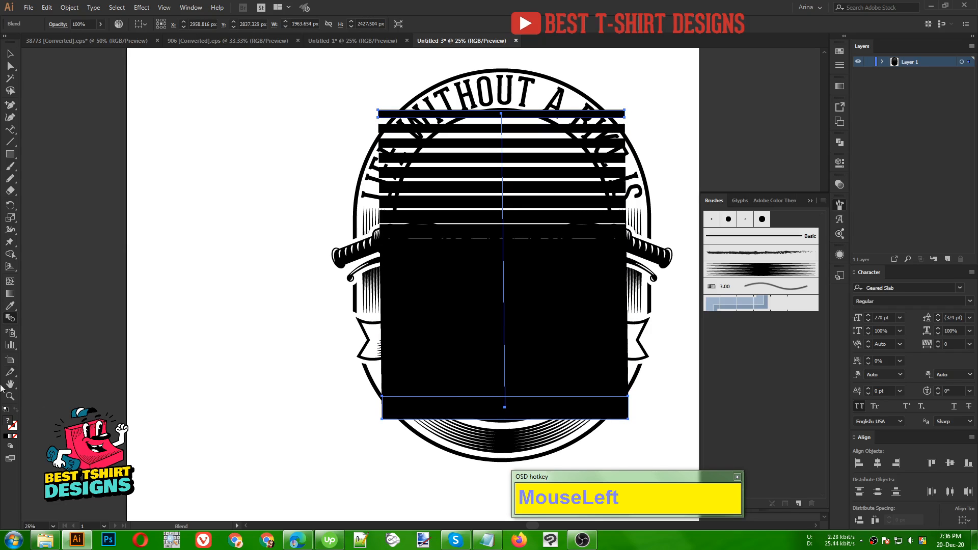
Step: Set the blend spacing to 15 specified steps, with preview on
{"action": "double_click", "coordinate": [11, 319]}
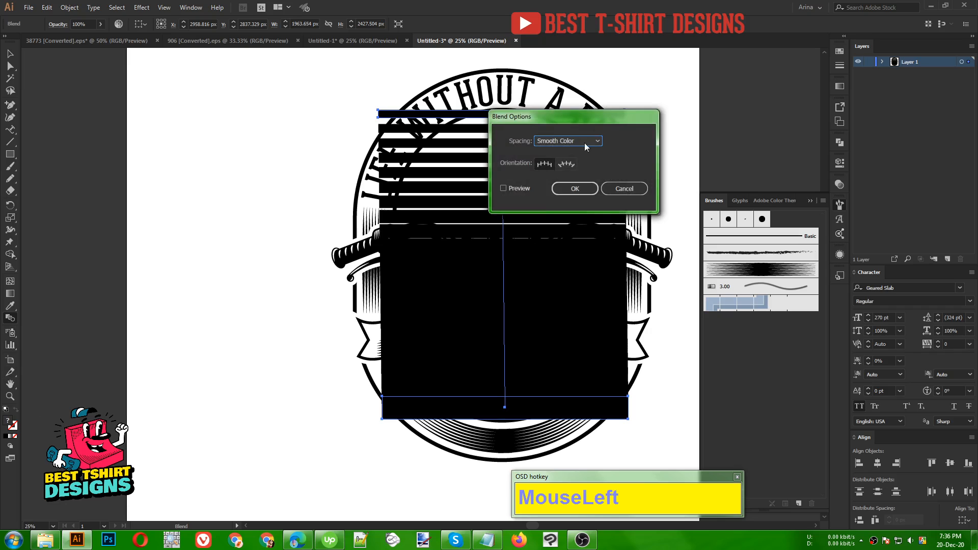
{"action": "left_click_drag", "start_coordinate": [595, 116], "coordinate": [273, 145]}
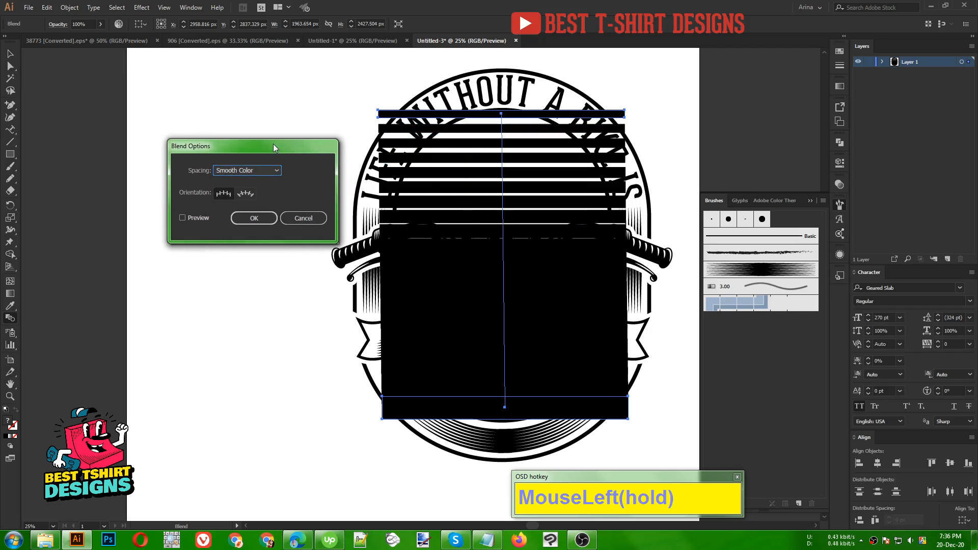
{"action": "left_click", "coordinate": [187, 220]}
{"action": "left_click", "coordinate": [237, 173]}
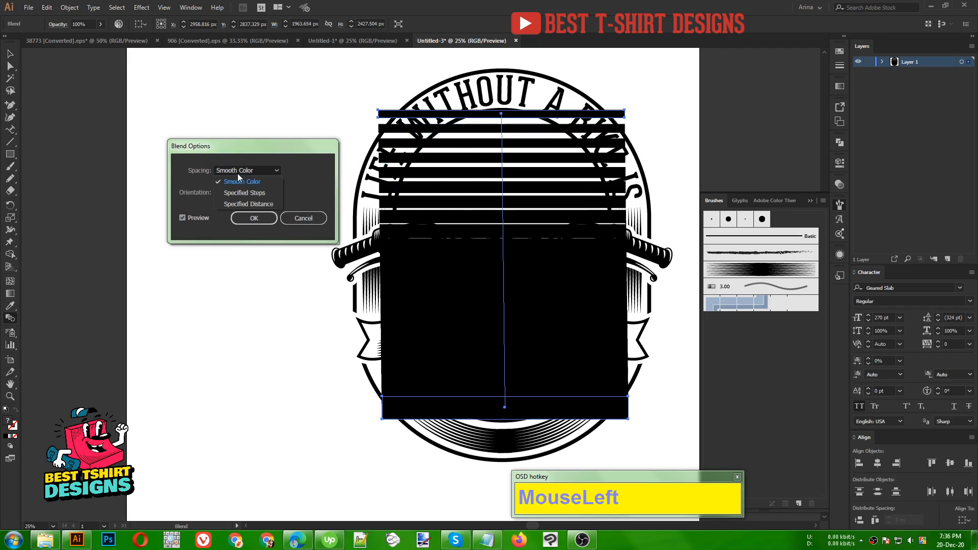
{"action": "left_click", "coordinate": [251, 192]}
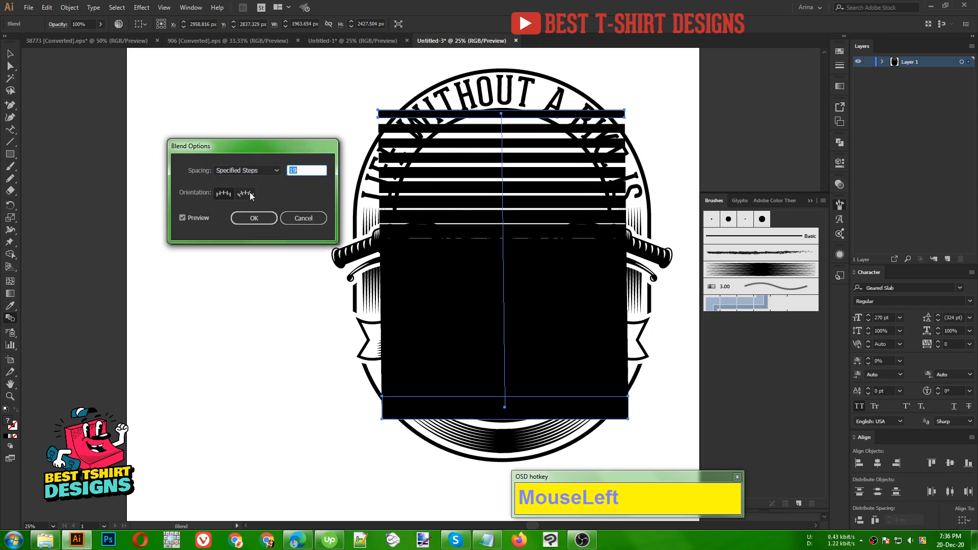
{"action": "scroll", "coordinate": [308, 171], "scroll_direction": "down", "scroll_amount": 1, "text": "shift"}
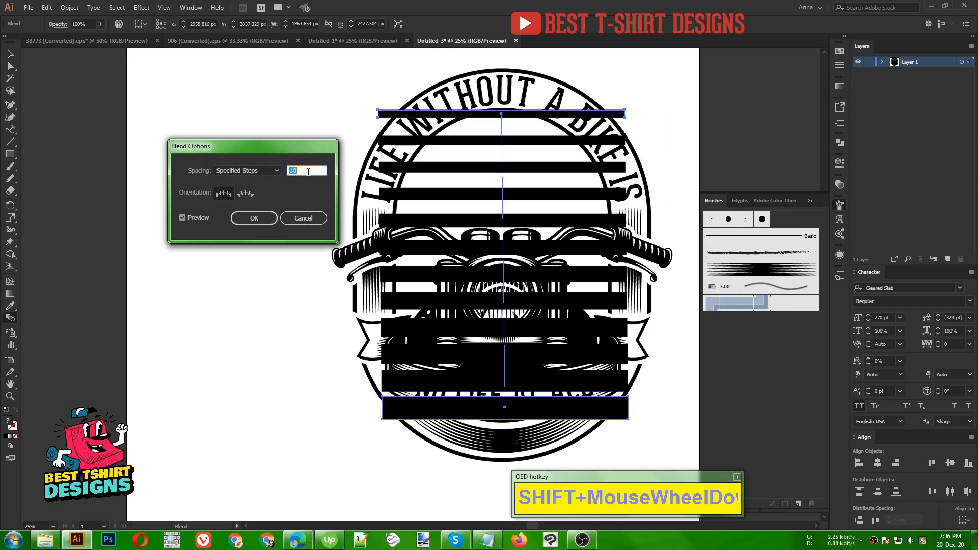
{"action": "scroll", "coordinate": [308, 172], "scroll_direction": "up", "scroll_amount": 3}
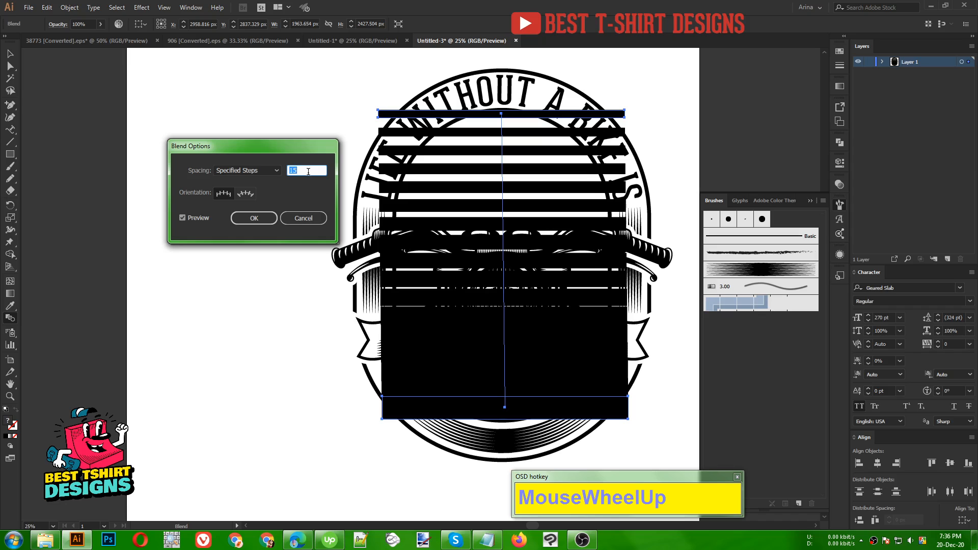
{"action": "scroll", "coordinate": [309, 172], "scroll_direction": "down", "scroll_amount": 1}
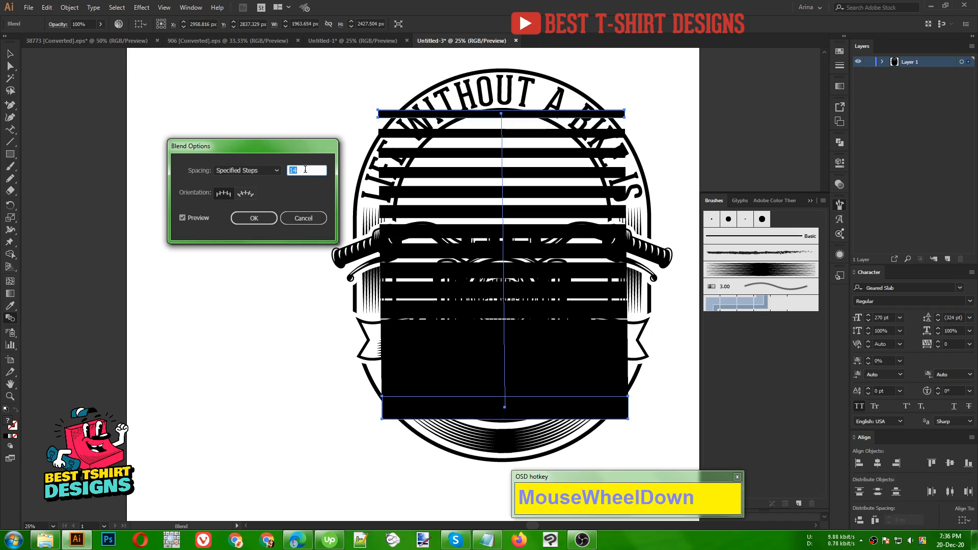
{"action": "scroll", "coordinate": [305, 169], "scroll_direction": "down", "scroll_amount": 1}
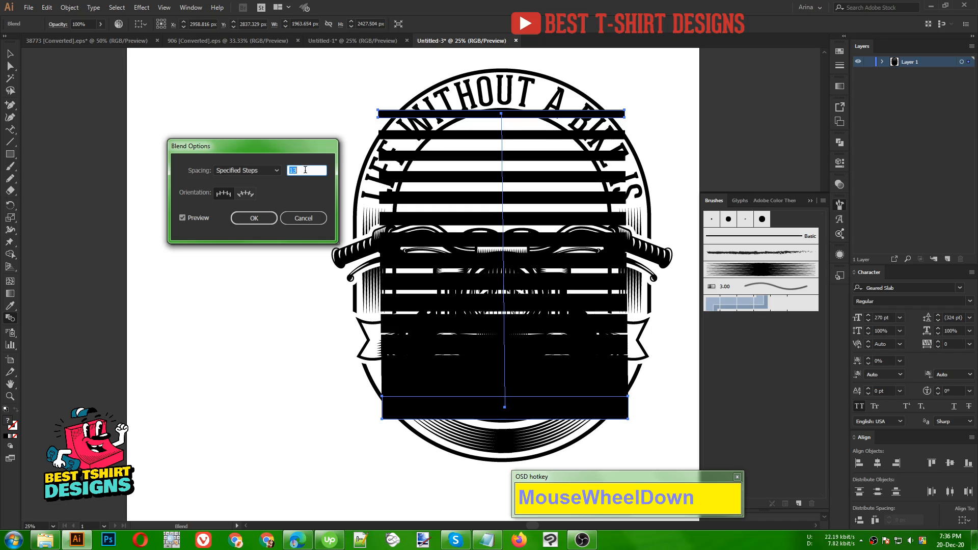
{"action": "scroll", "coordinate": [305, 170], "scroll_direction": "down", "scroll_amount": 1}
{"action": "scroll", "coordinate": [306, 170], "scroll_direction": "up", "scroll_amount": 3}
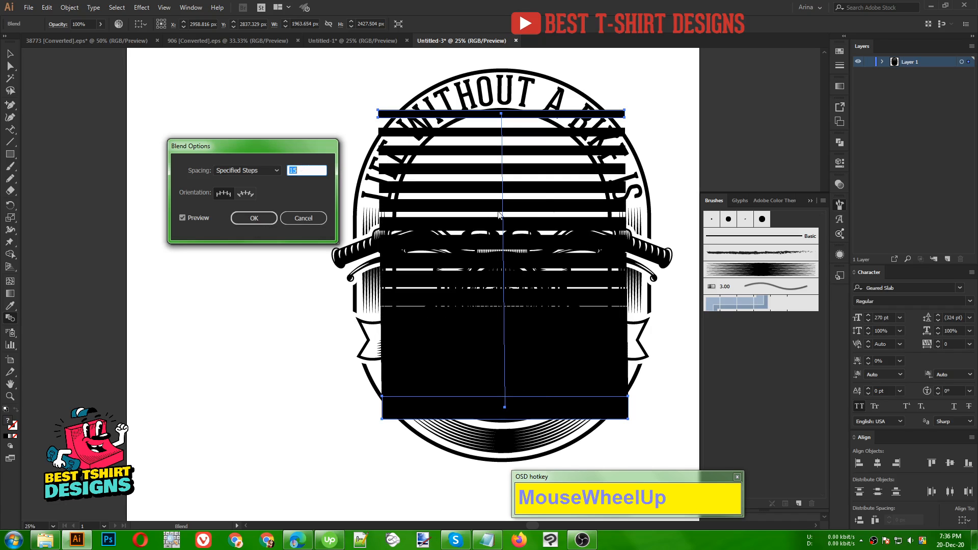
{"action": "left_click", "coordinate": [254, 219]}
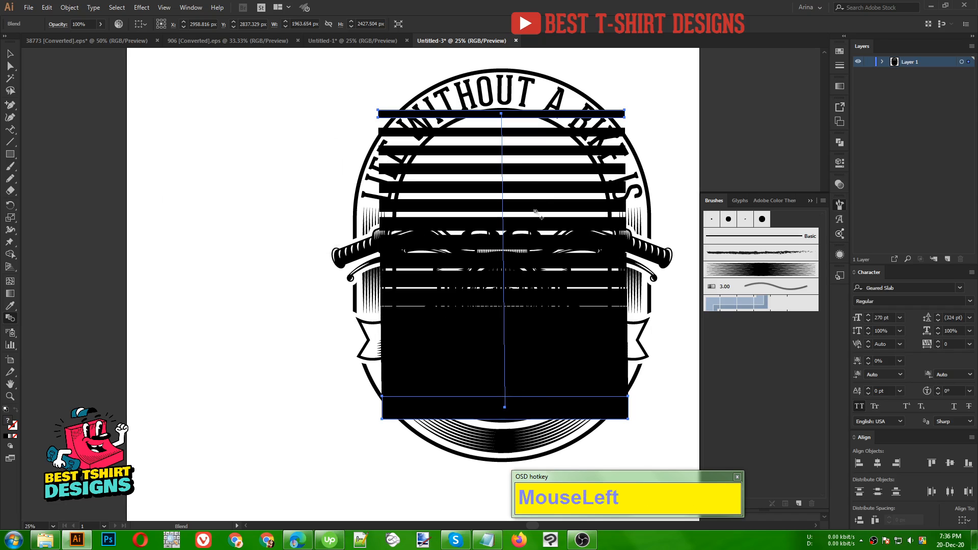
Step: Expand the blend's object and fill into separate bars and deselect them
{"action": "left_click", "coordinate": [68, 8]}
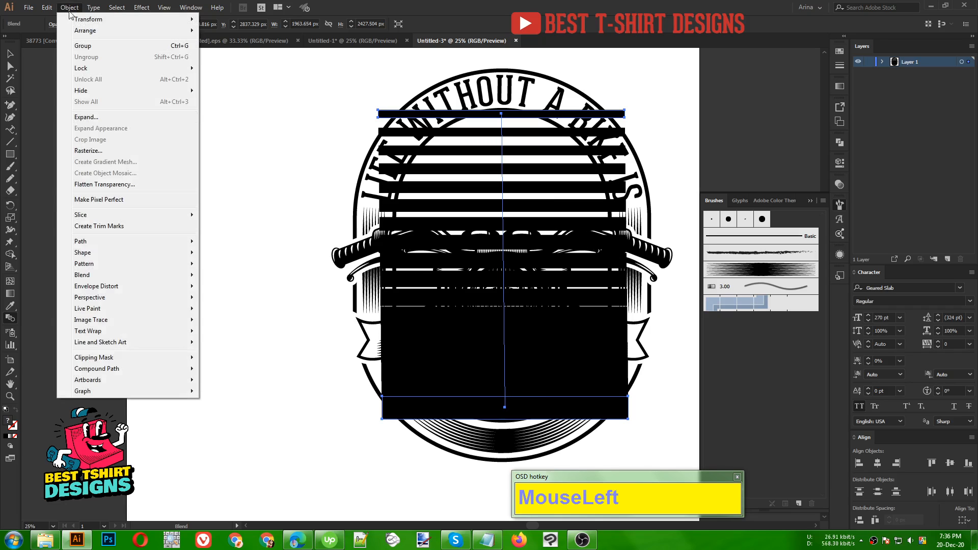
{"action": "left_click", "coordinate": [87, 119]}
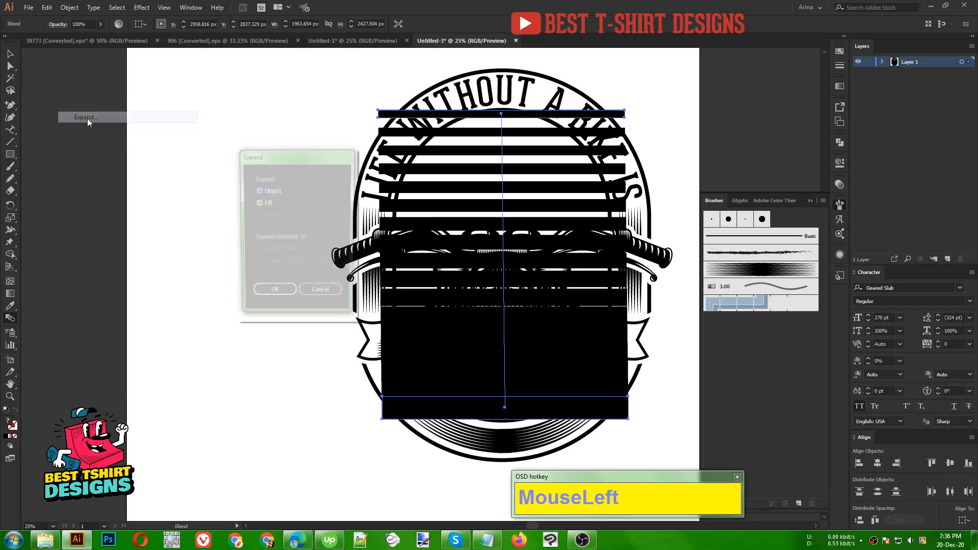
{"action": "left_click", "coordinate": [272, 296]}
{"action": "key", "text": "v"}
{"action": "left_click", "coordinate": [412, 350]}
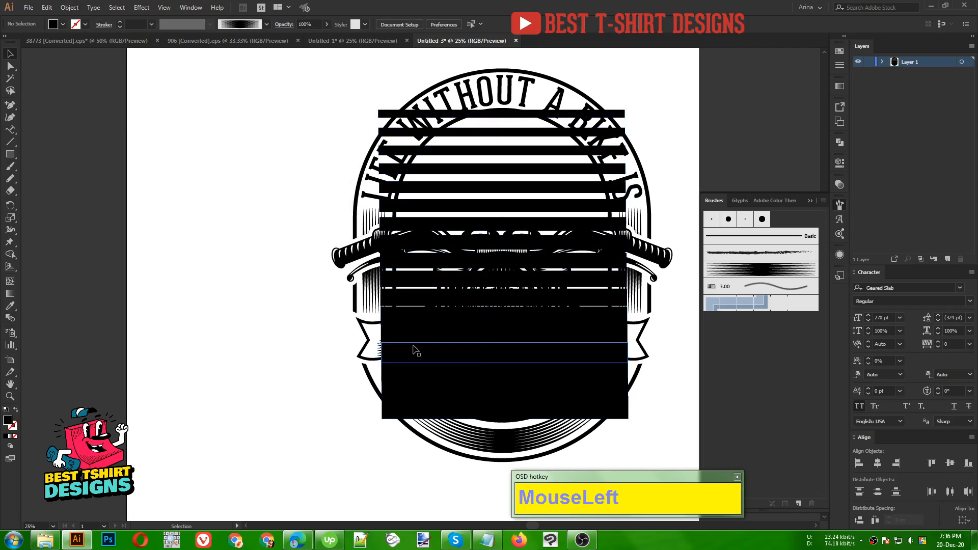
Step: Isolate the bar group, select all bars and distribute their vertical spacing evenly
{"action": "double_click", "coordinate": [524, 339]}
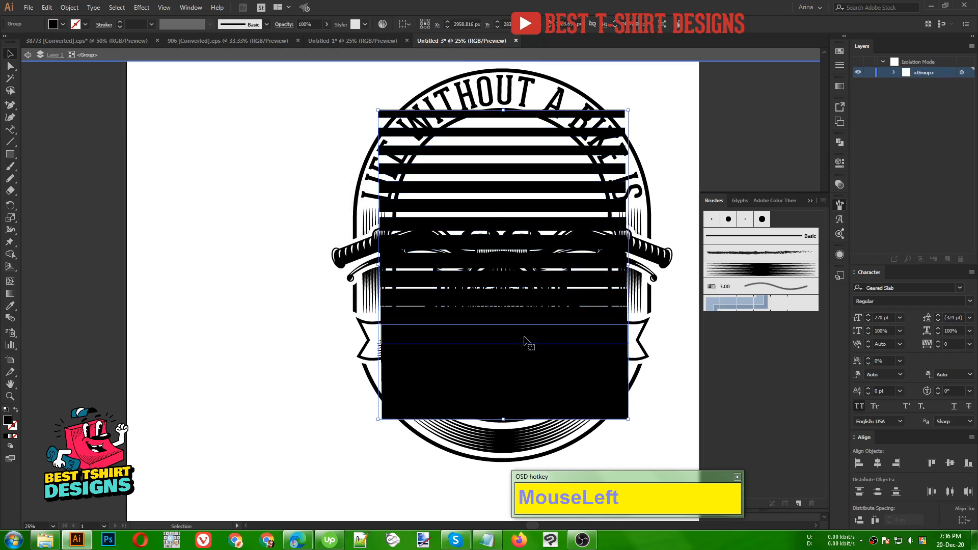
{"action": "left_click", "coordinate": [524, 339]}
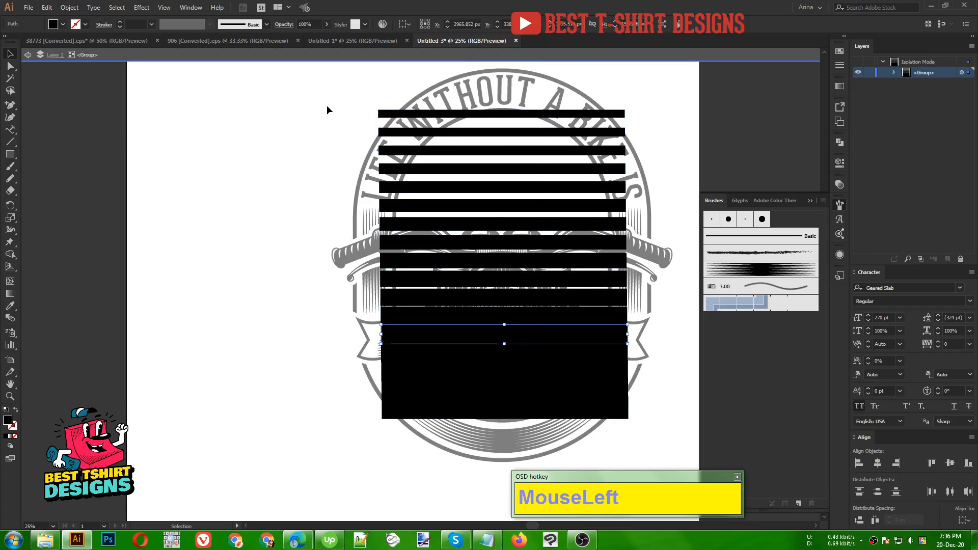
{"action": "left_click_drag", "start_coordinate": [327, 100], "coordinate": [306, 132]}
{"action": "left_click_drag", "start_coordinate": [351, 81], "coordinate": [515, 423]}
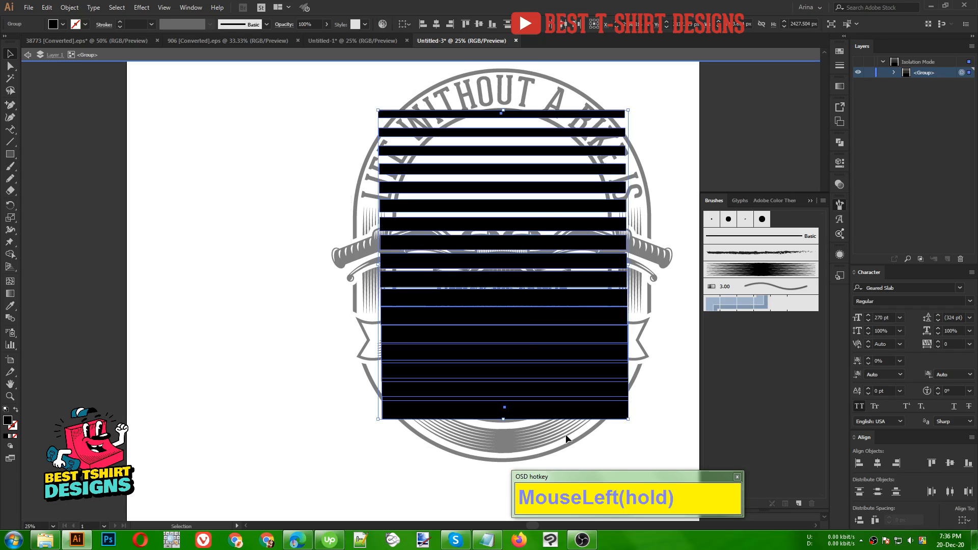
{"action": "left_click", "coordinate": [859, 521]}
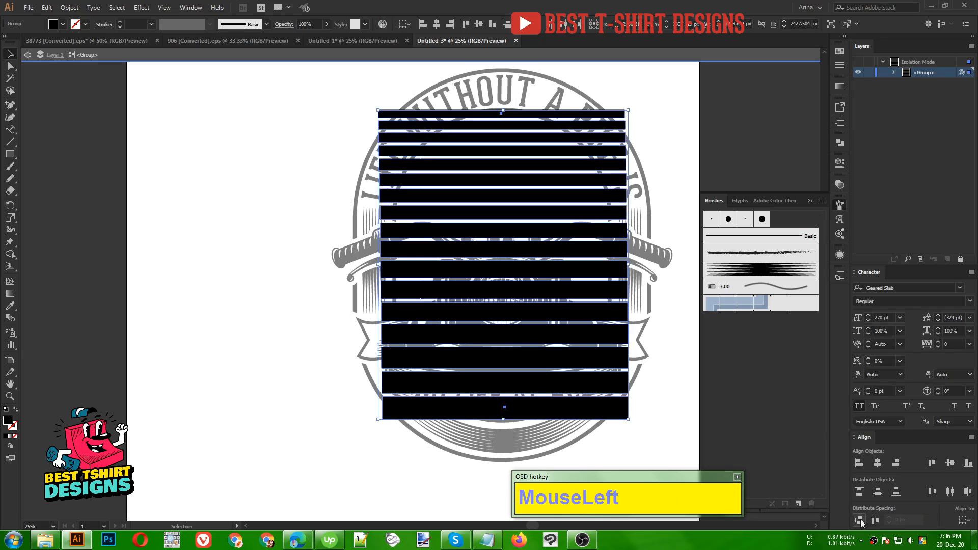
{"action": "left_click", "coordinate": [696, 347]}
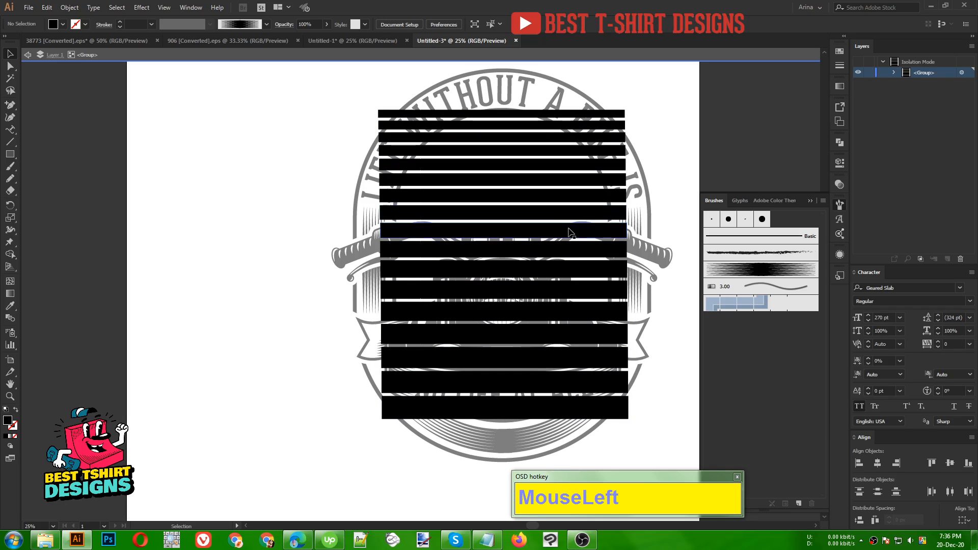
Step: Nudge the bottom bar up slightly, redistribute the vertical spacing of all bars evenly, and exit isolation mode
{"action": "left_click", "coordinate": [558, 415]}
{"action": "key", "text": "Up"}
{"action": "key", "text": "Up"}
{"action": "key", "text": "Up"}
{"action": "key", "text": "Up"}
{"action": "key", "text": "Up"}
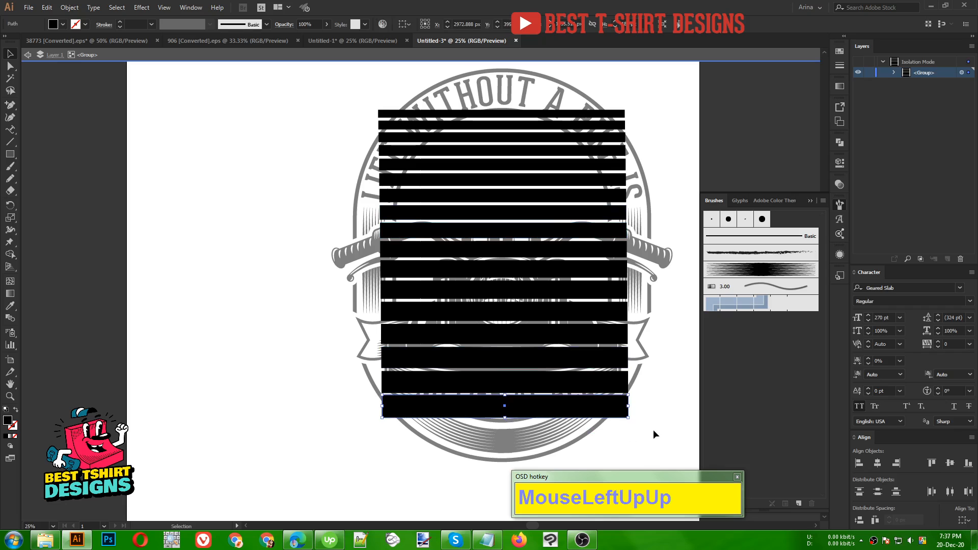
{"action": "left_click_drag", "start_coordinate": [649, 438], "coordinate": [565, 83]}
{"action": "left_click", "coordinate": [859, 522]}
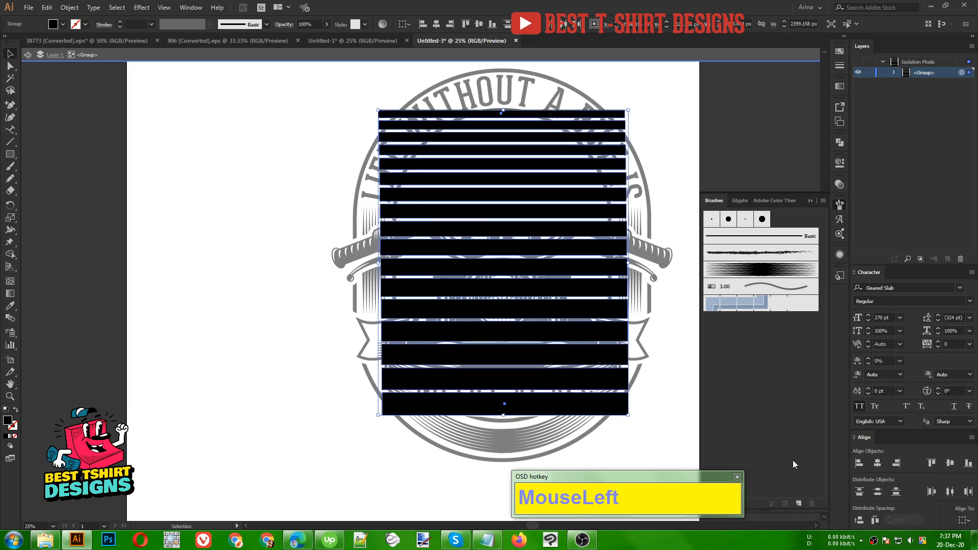
{"action": "left_click", "coordinate": [689, 384]}
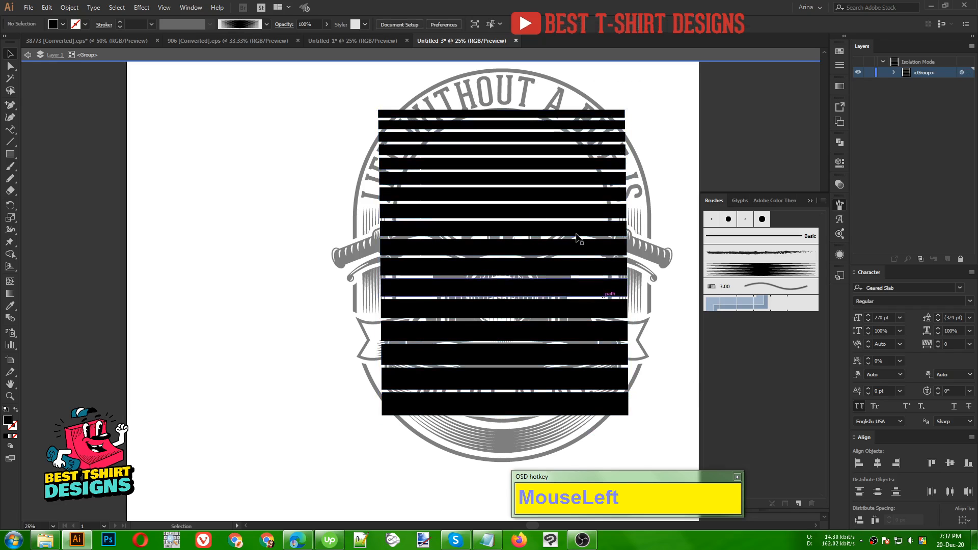
{"action": "double_click", "coordinate": [666, 375]}
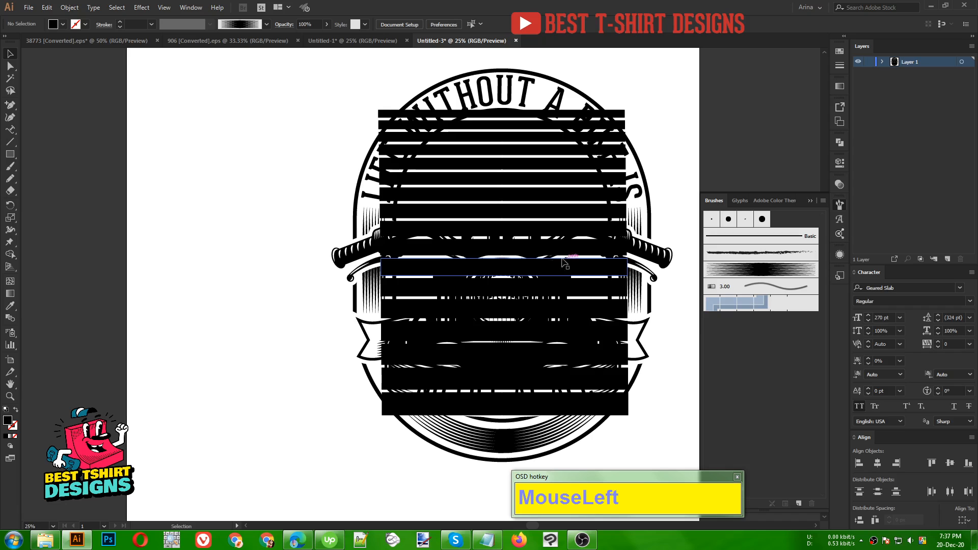
Step: Move the stripe group behind the rest of the artwork and scale it up slightly and proportionally to reach the inner ring's bottom edge
{"action": "left_click_drag", "start_coordinate": [572, 274], "coordinate": [501, 274]}
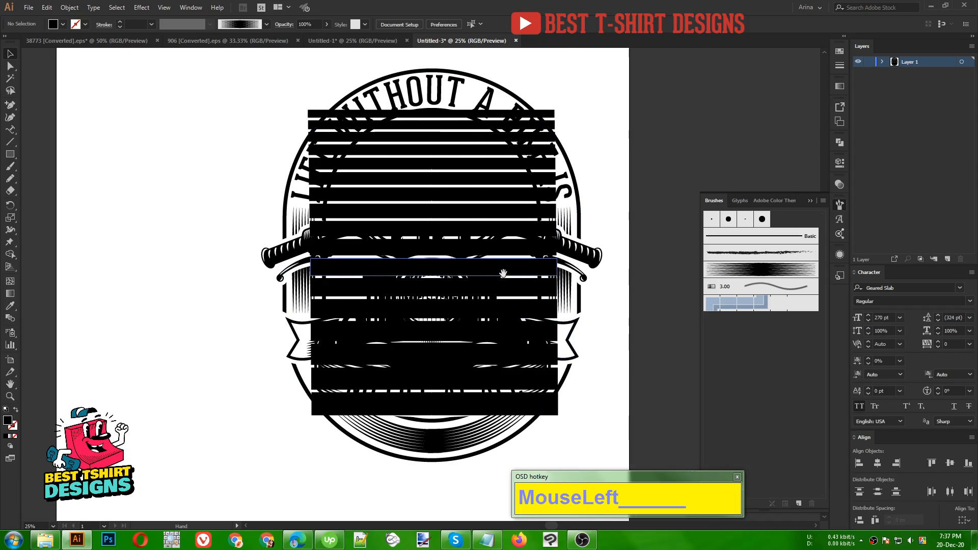
{"action": "left_click", "coordinate": [457, 202]}
{"action": "key", "text": "ctrl+x"}
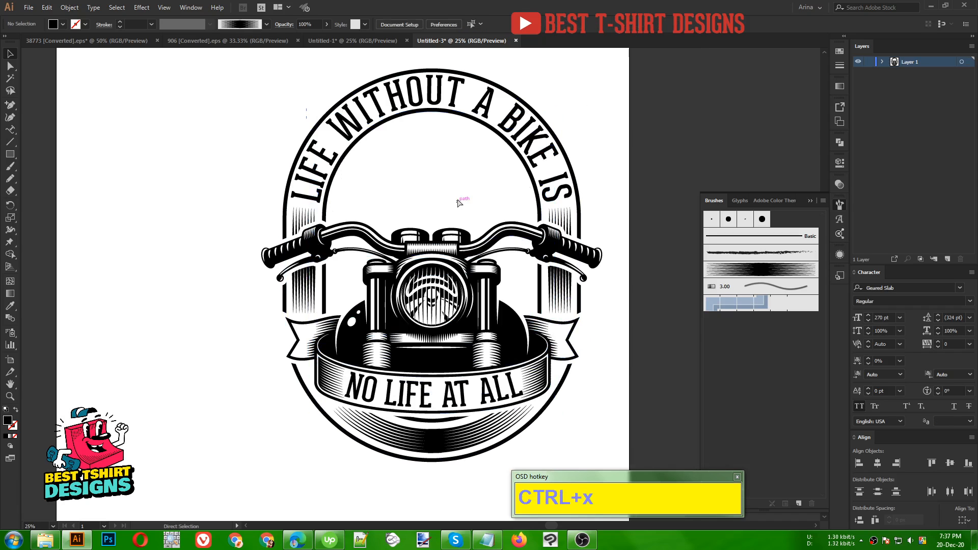
{"action": "key", "text": "ctrl+b"}
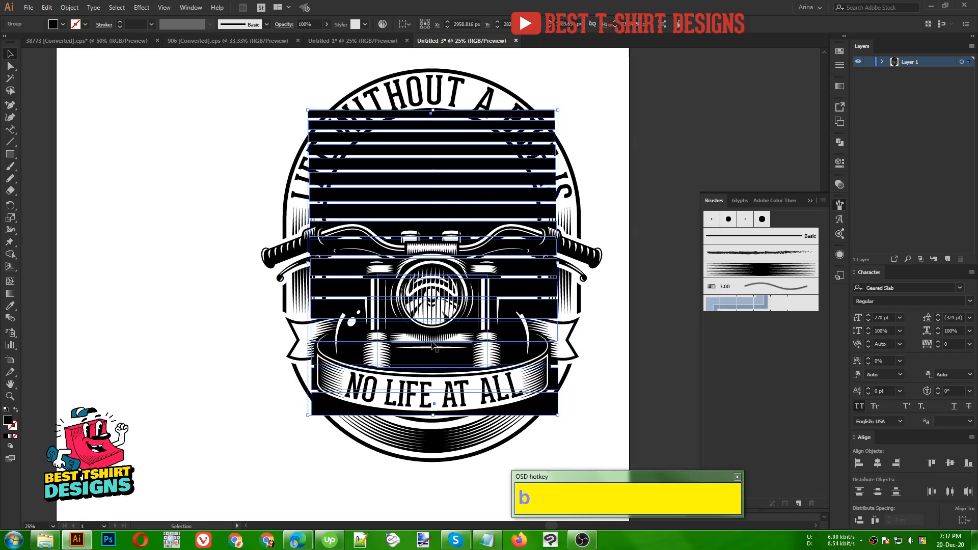
{"action": "left_click_drag", "start_coordinate": [434, 416], "coordinate": [434, 421]}
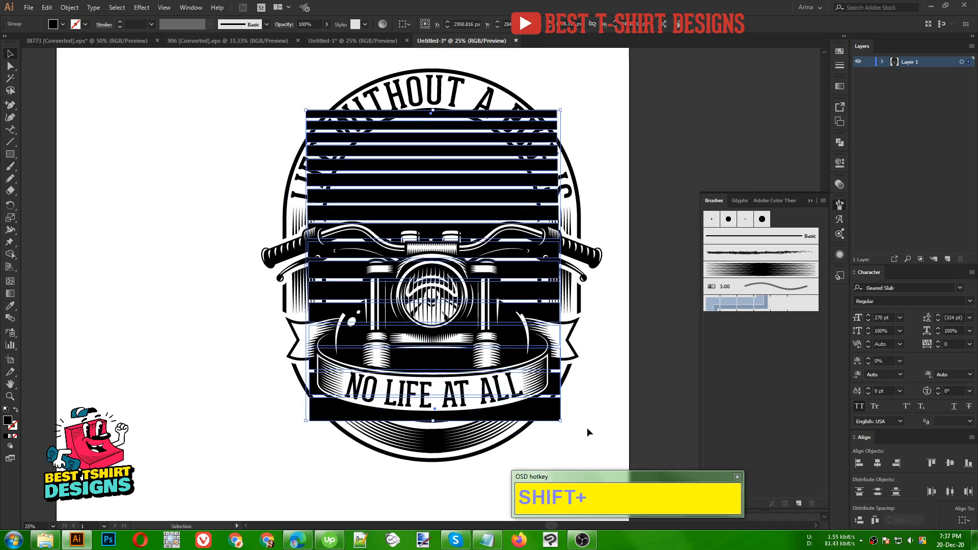
{"action": "left_click", "coordinate": [637, 362]}
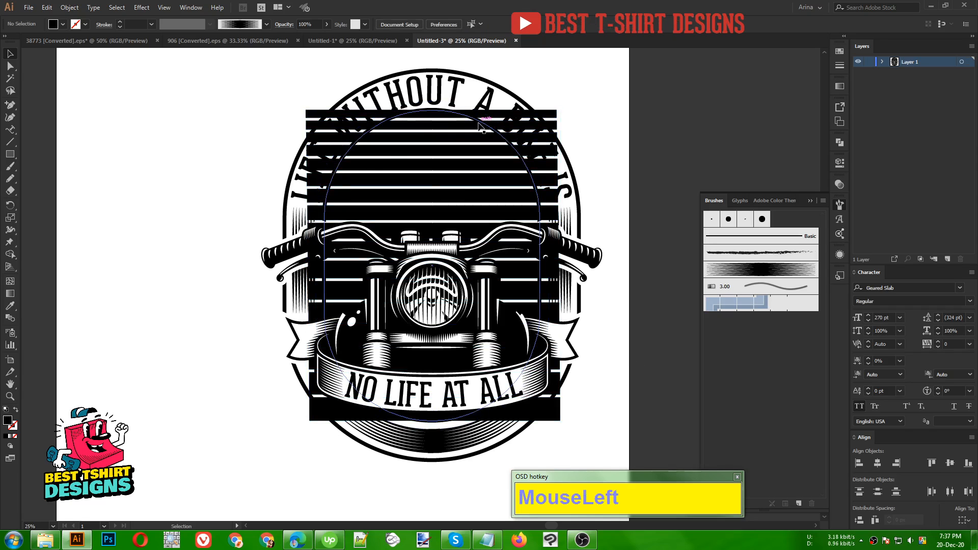
Step: Cut the stripe group and paste it behind the inner ring inside the isolated frame group, then deselect it
{"action": "left_click", "coordinate": [457, 153]}
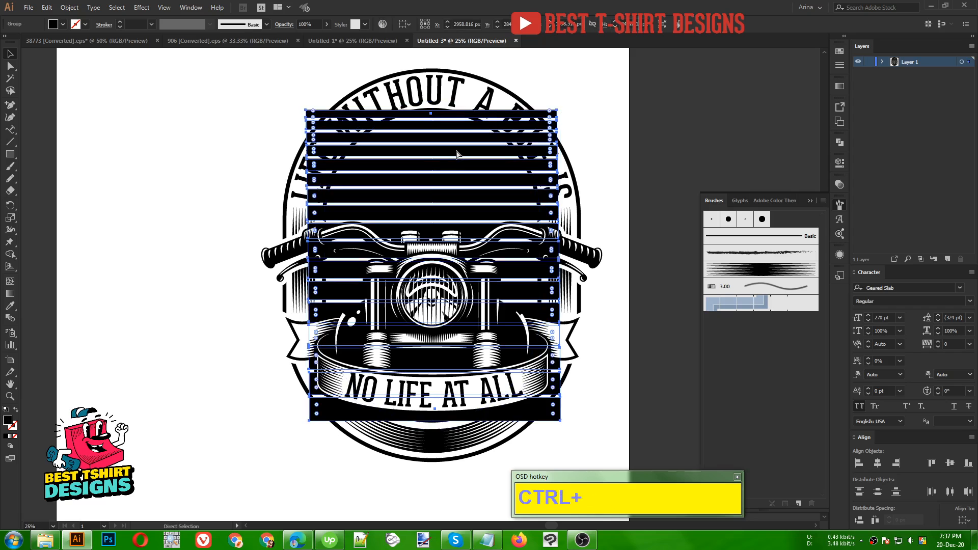
{"action": "key", "text": "ctrl+x"}
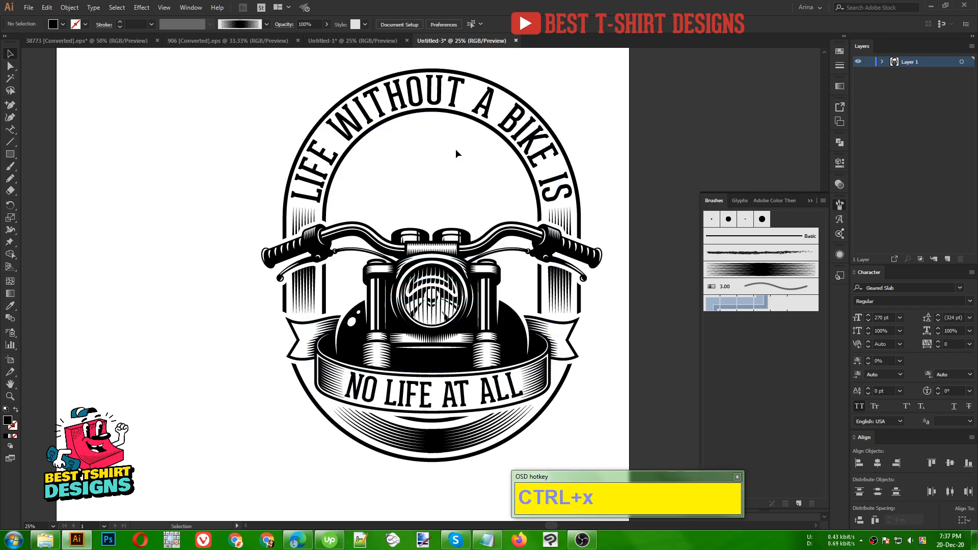
{"action": "double_click", "coordinate": [458, 117]}
{"action": "double_click", "coordinate": [458, 118]}
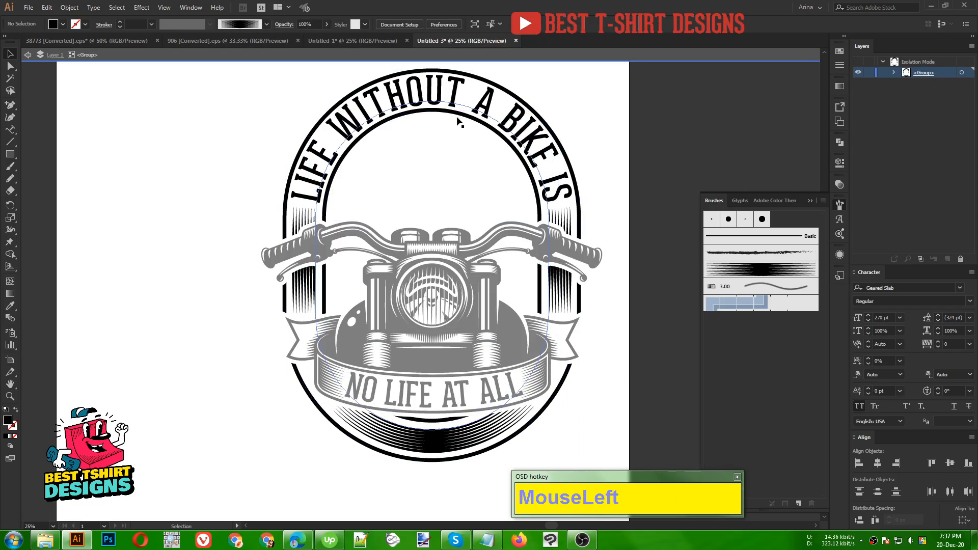
{"action": "left_click", "coordinate": [459, 114]}
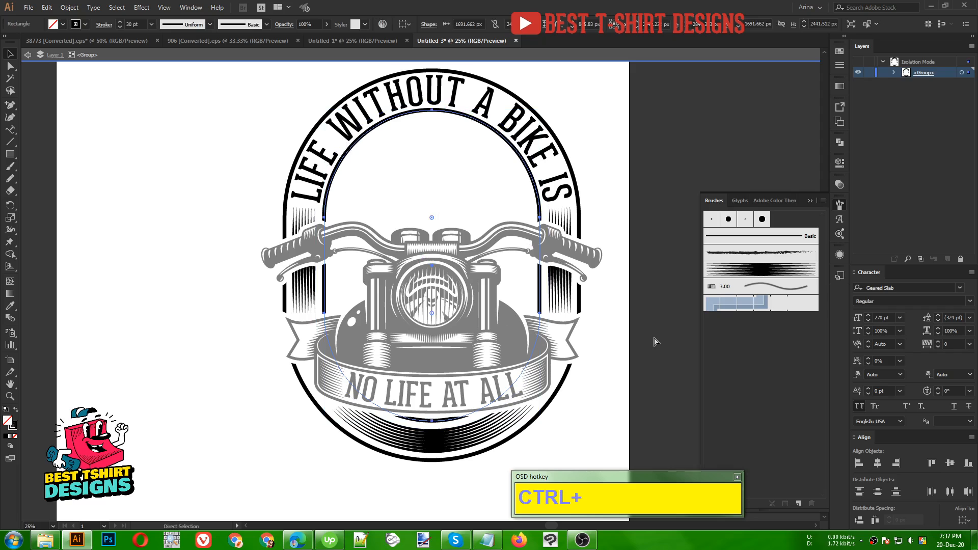
{"action": "key", "text": "ctrl+b"}
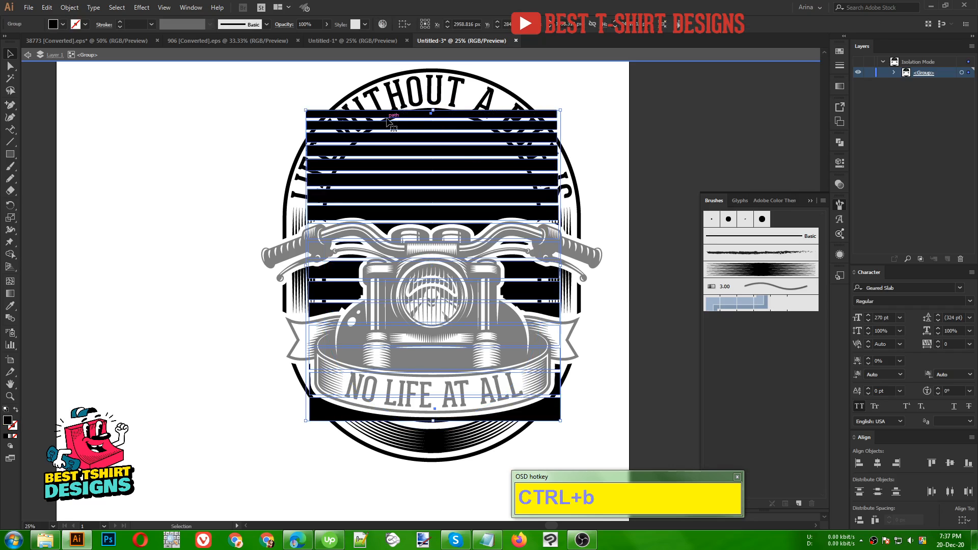
{"action": "left_click", "coordinate": [676, 303]}
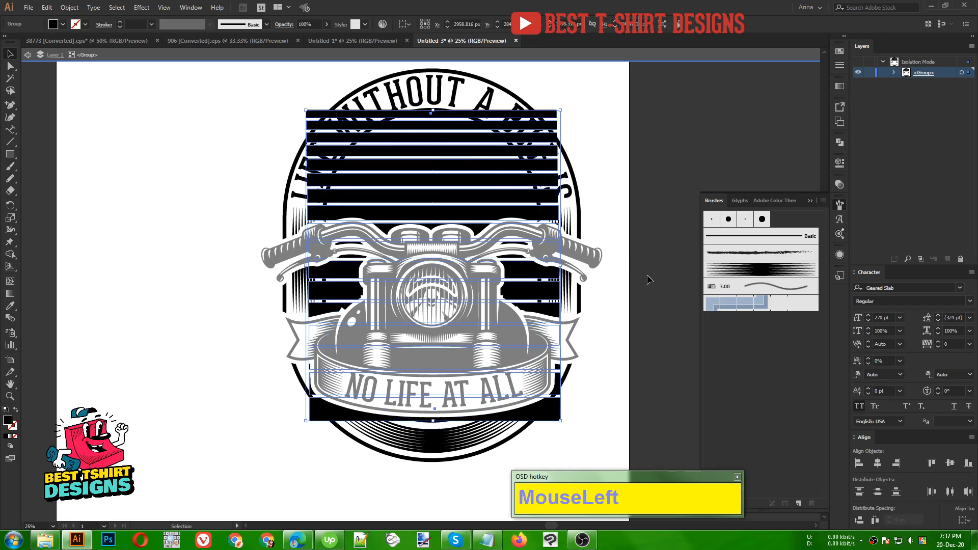
{"action": "left_click", "coordinate": [837, 205]}
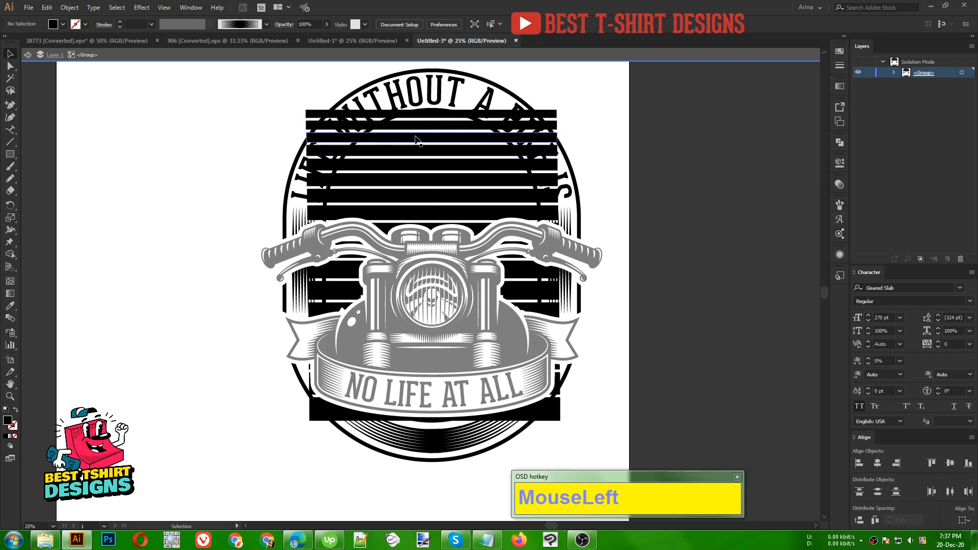
Step: Copy the inner ring, then use the original ring as a clipping mask on the stripe group
{"action": "left_click", "coordinate": [388, 125]}
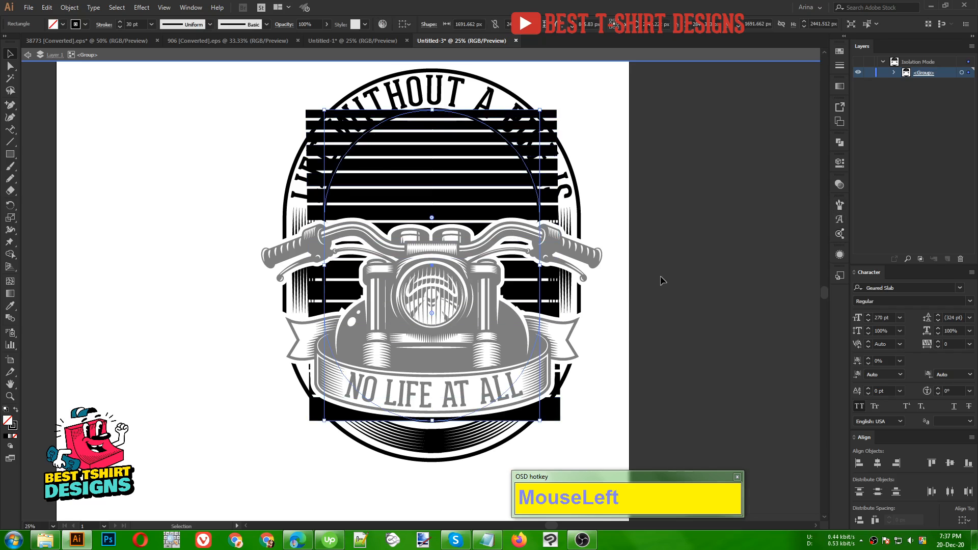
{"action": "key", "text": "ctrl"}
{"action": "key", "text": "ctrl+c"}
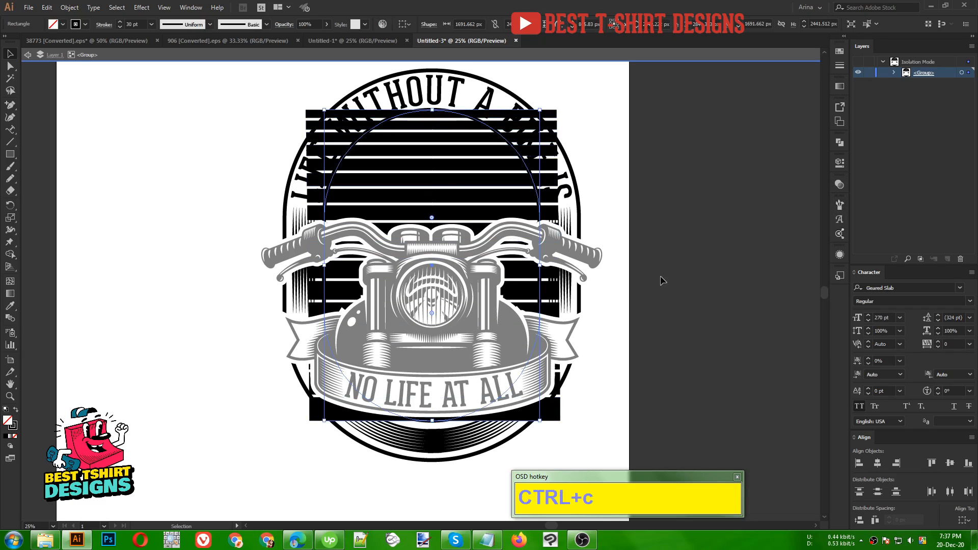
{"action": "left_click", "coordinate": [428, 167], "text": "shift"}
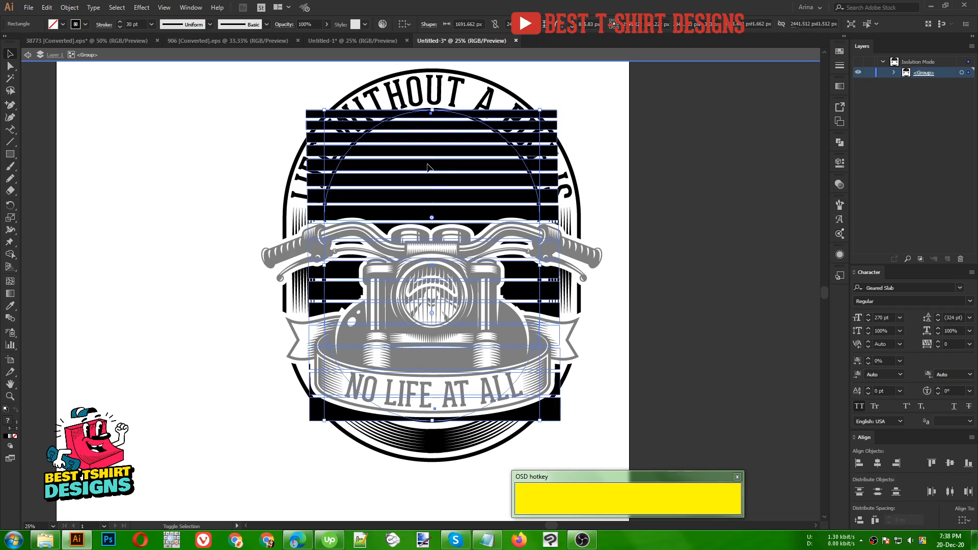
{"action": "right_click", "coordinate": [477, 152]}
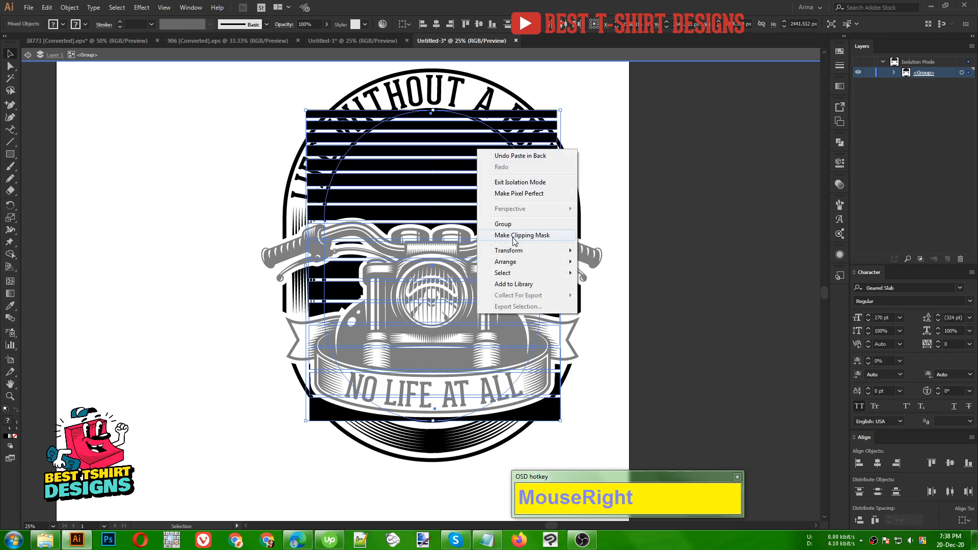
{"action": "left_click", "coordinate": [515, 239]}
{"action": "left_click", "coordinate": [640, 211]}
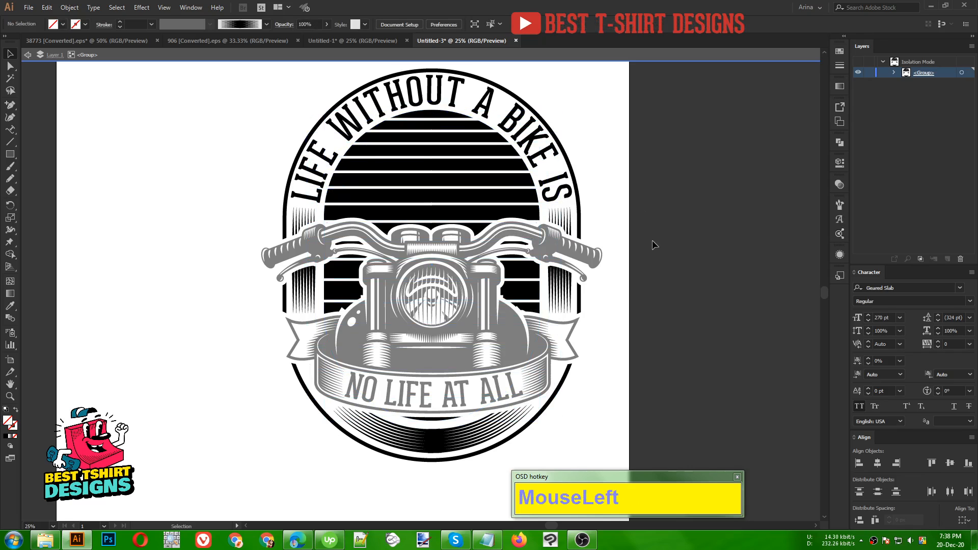
Step: Paste the copied inner ring in front of the clipped stripes to restore its outline, and exit isolation mode
{"action": "left_click", "coordinate": [450, 186], "text": "ctrl"}
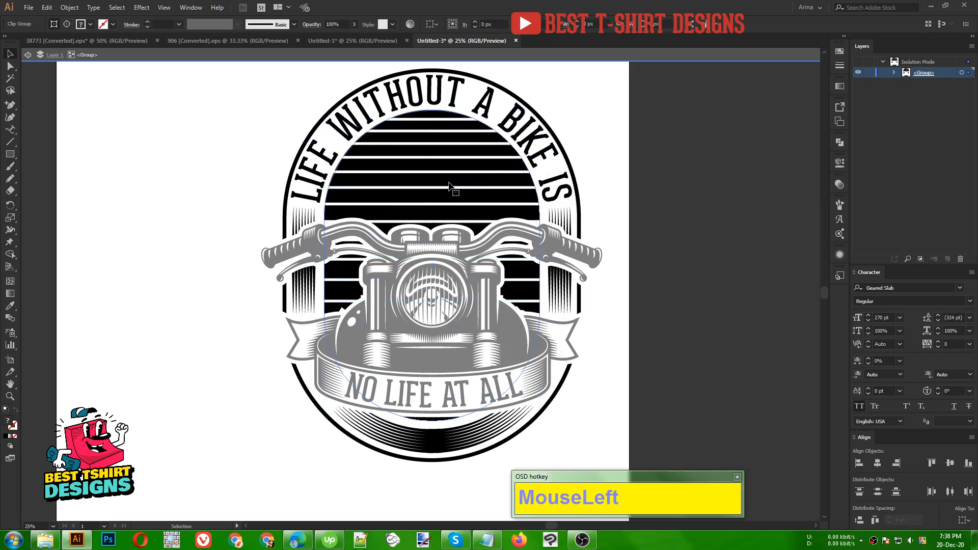
{"action": "key", "text": "ctrl+f"}
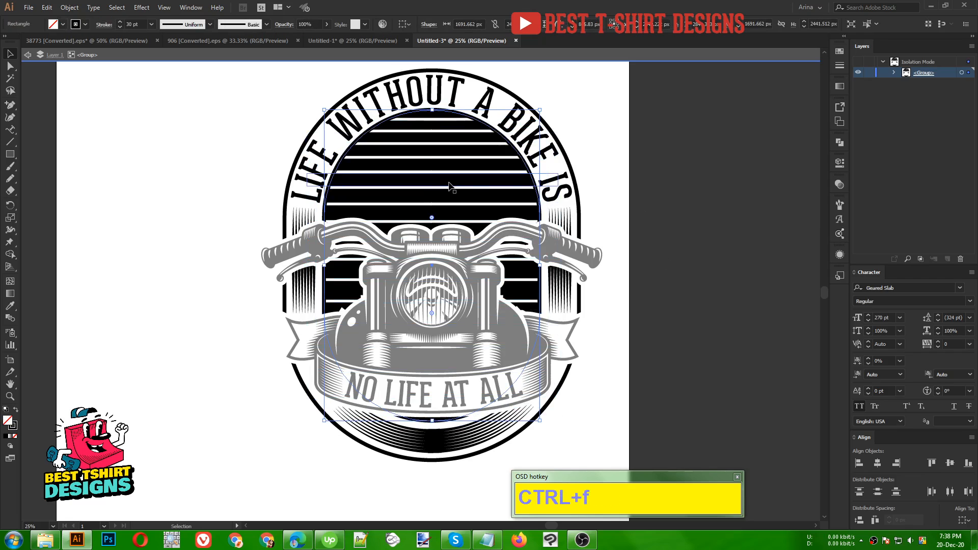
{"action": "left_click", "coordinate": [639, 184]}
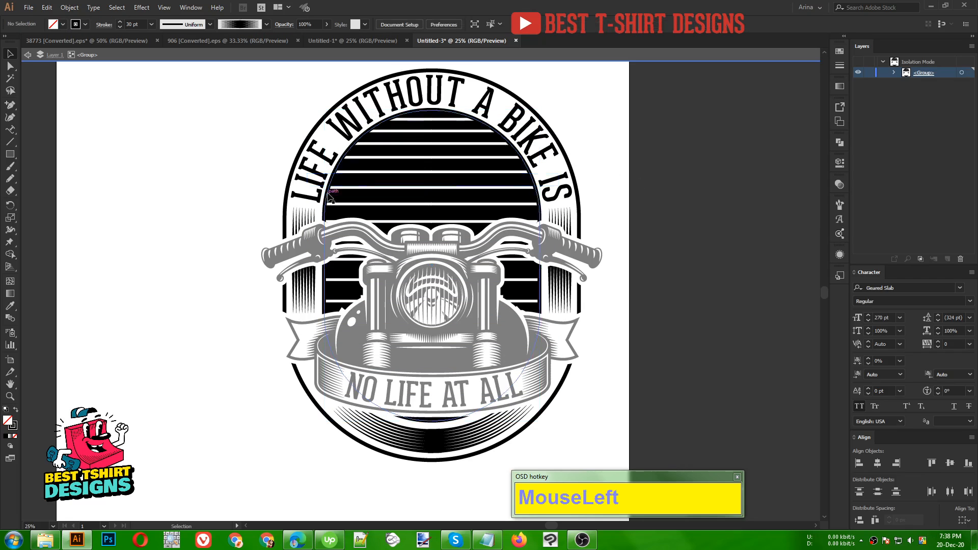
{"action": "double_click", "coordinate": [668, 213]}
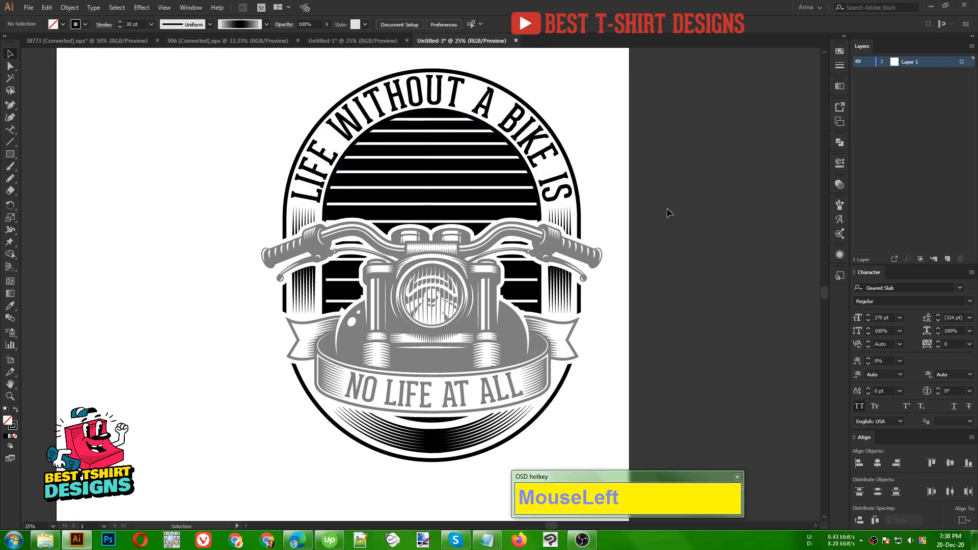
Step: Select the whole design, move it horizontally to about the middle of the artboard, and deselect it
{"action": "scroll", "coordinate": [395, 228], "scroll_direction": "down", "scroll_amount": 1}
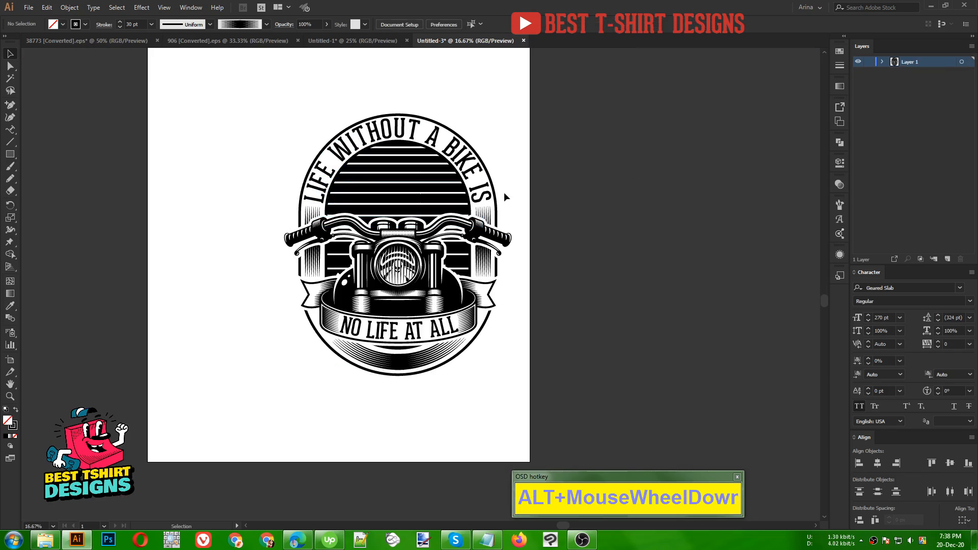
{"action": "scroll", "coordinate": [514, 171], "scroll_direction": "up", "scroll_amount": 1, "text": "alt"}
{"action": "left_click", "coordinate": [514, 172]}
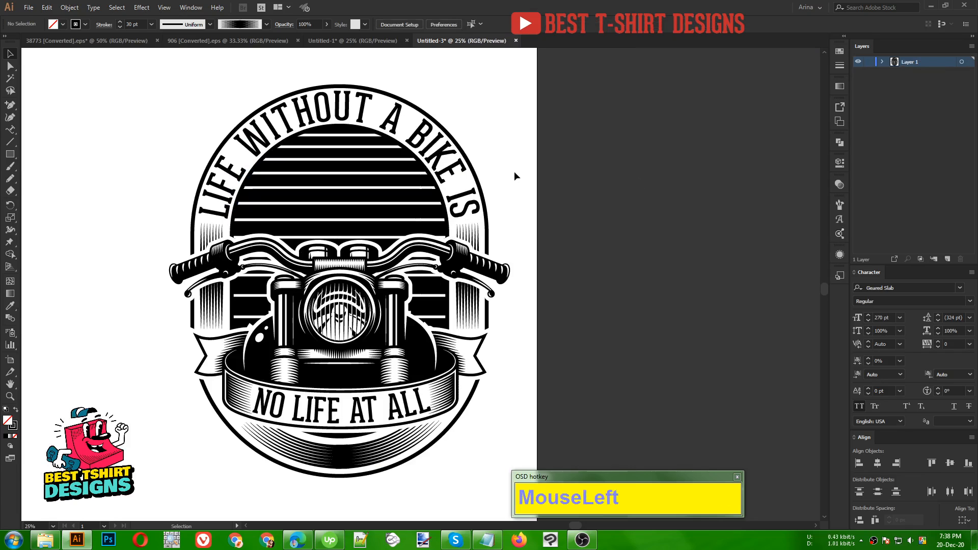
{"action": "left_click_drag", "start_coordinate": [514, 171], "coordinate": [606, 176]}
{"action": "scroll", "coordinate": [606, 176], "scroll_direction": "down", "scroll_amount": 1, "text": "alt"}
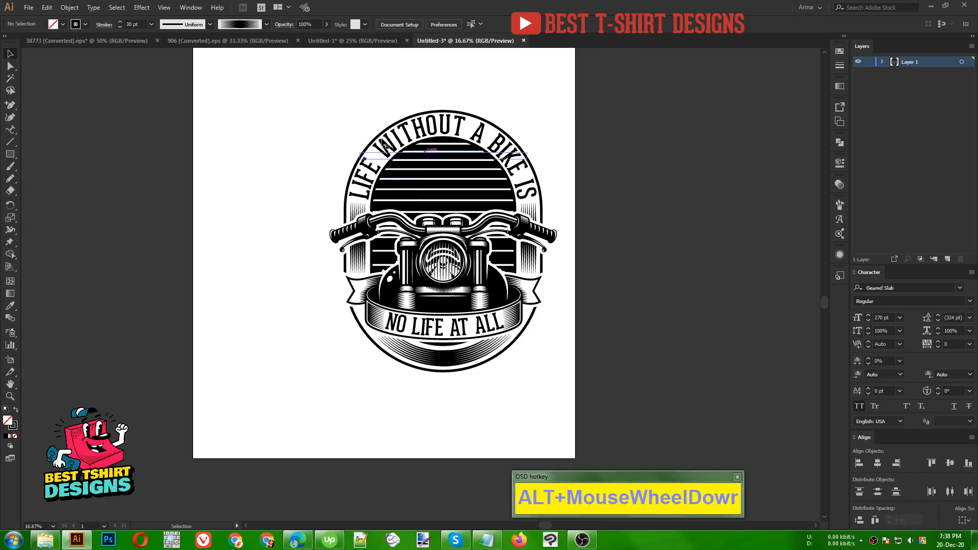
{"action": "left_click_drag", "start_coordinate": [285, 98], "coordinate": [567, 400]}
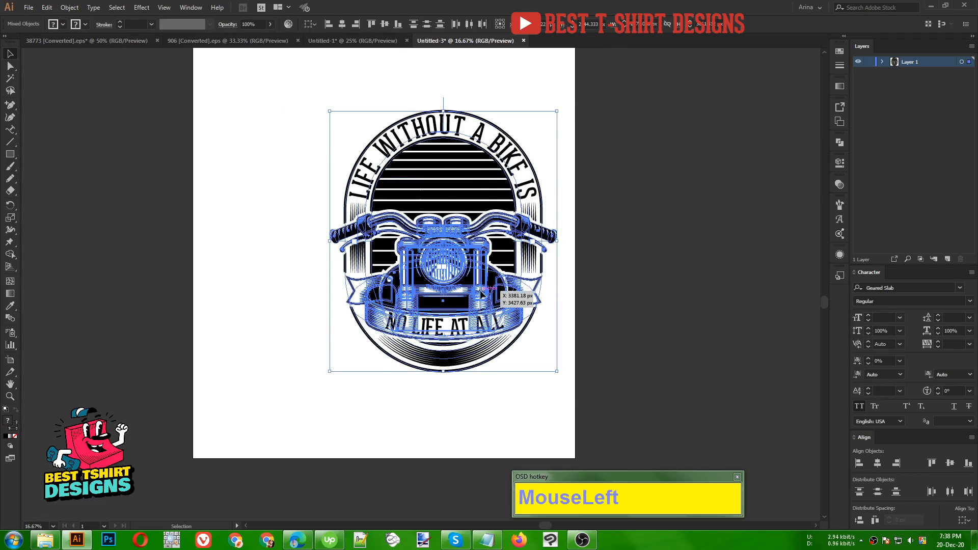
{"action": "left_click_drag", "start_coordinate": [473, 212], "coordinate": [372, 206]}
{"action": "scroll", "coordinate": [372, 207], "scroll_direction": "up", "scroll_amount": 1, "text": "alt"}
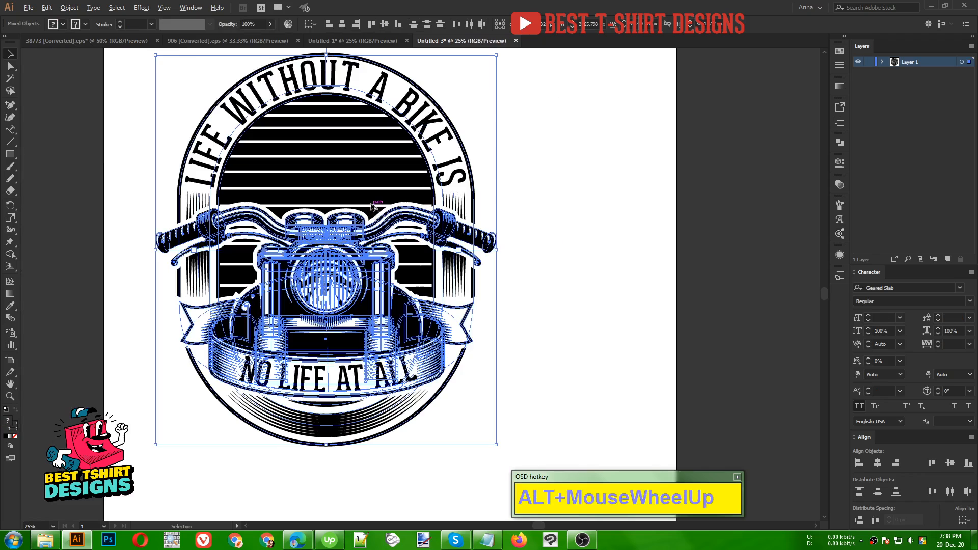
{"action": "left_click", "coordinate": [560, 242]}
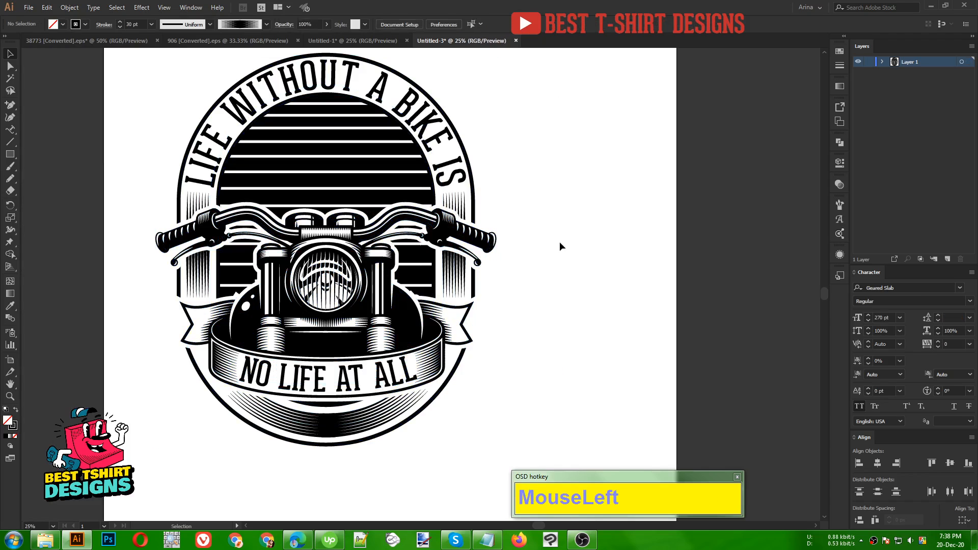
Step: Examine the finished motorcycle badge design up close, including its stripes, arch text and banner
{"action": "scroll", "coordinate": [559, 250], "scroll_direction": "up", "scroll_amount": 1}
{"action": "left_click", "coordinate": [559, 251]}
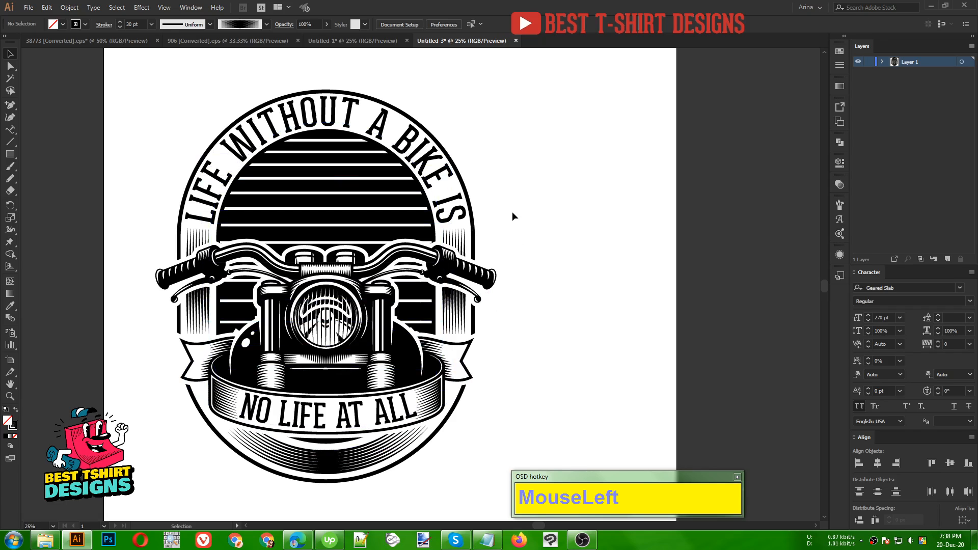
{"action": "key", "text": "alt"}
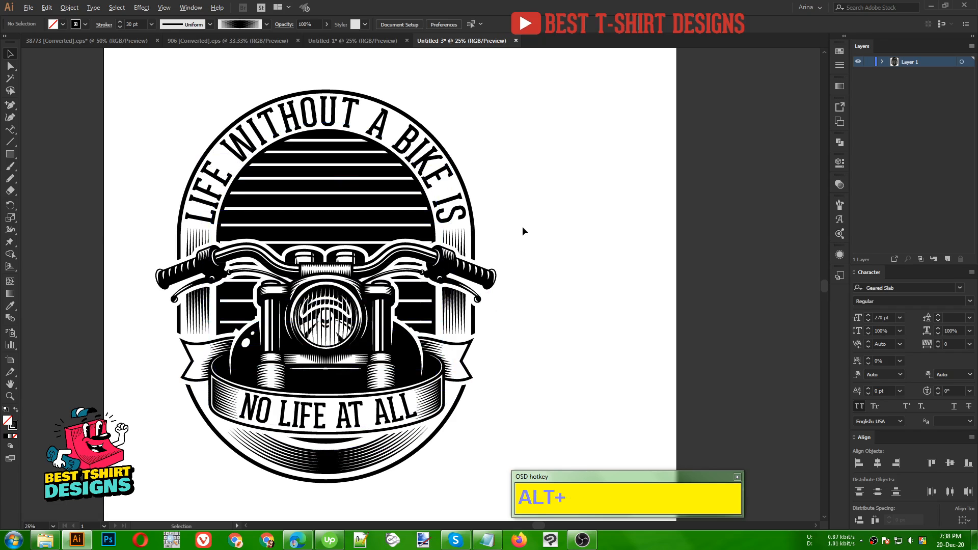
{"action": "left_click", "coordinate": [9, 396]}
{"action": "left_click_drag", "start_coordinate": [138, 84], "coordinate": [521, 504]}
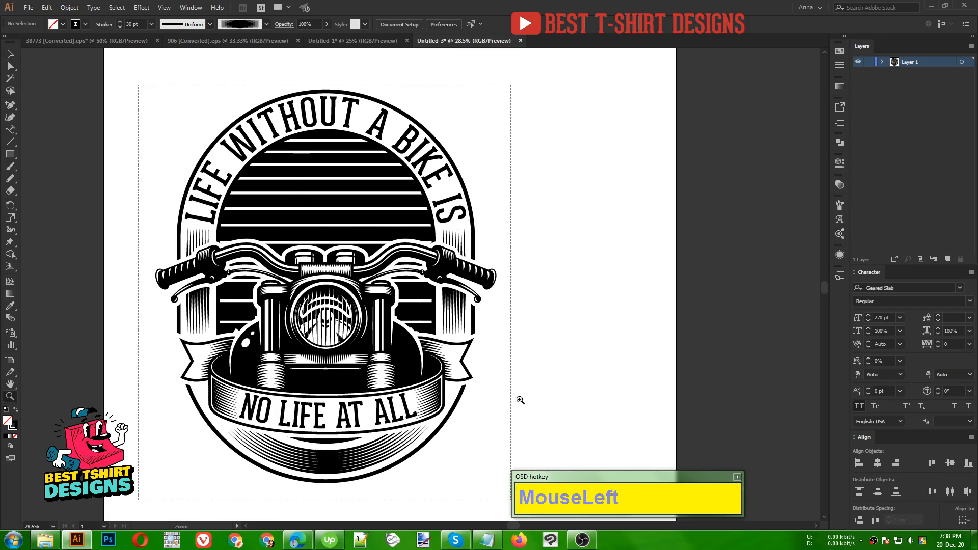
{"action": "key", "text": "space"}
{"action": "left_click_drag", "start_coordinate": [595, 353], "coordinate": [420, 357]}
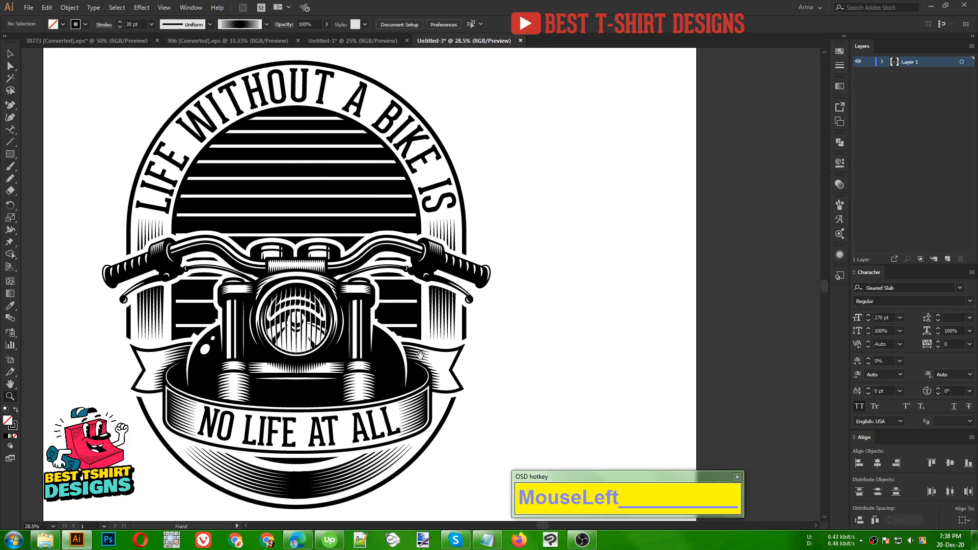
{"action": "key", "text": "v"}
{"action": "left_click", "coordinate": [536, 360]}
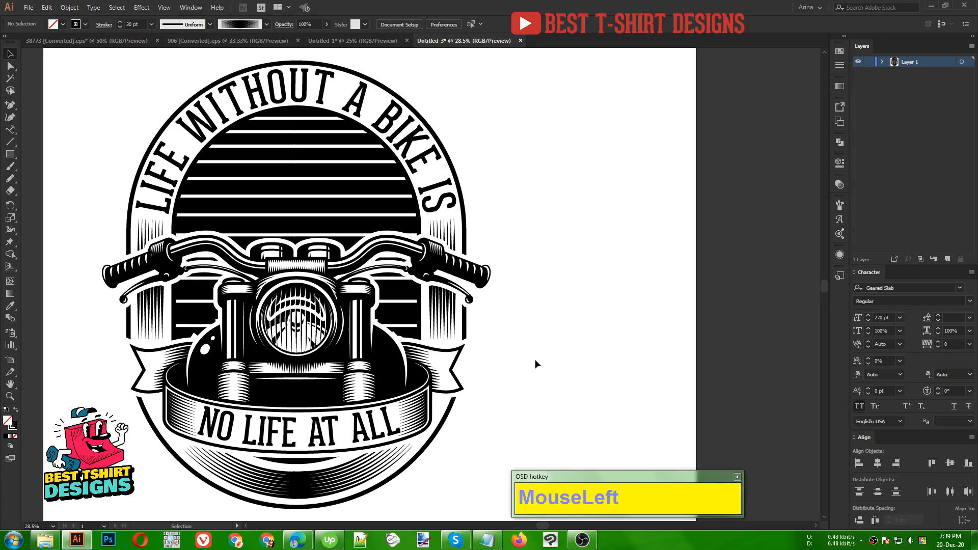
{"action": "left_click", "coordinate": [535, 359]}
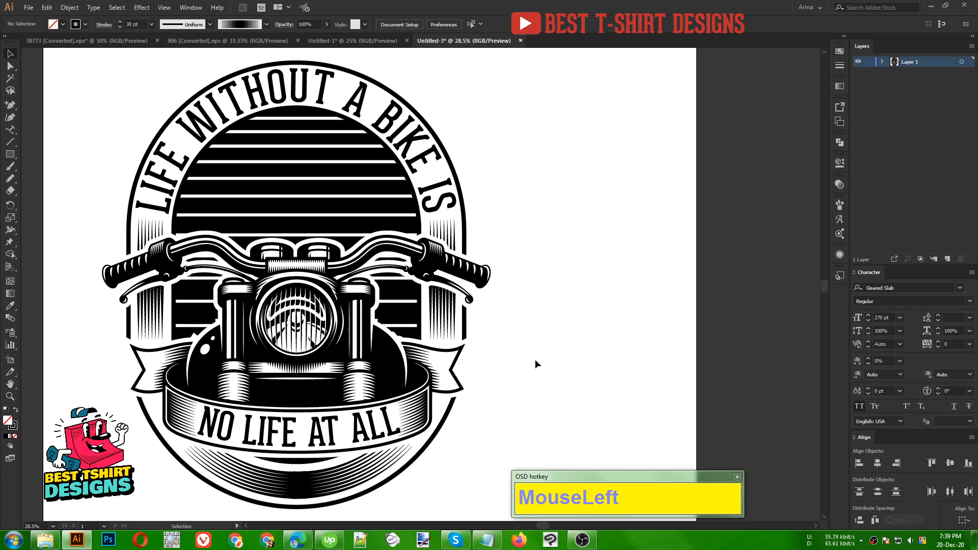